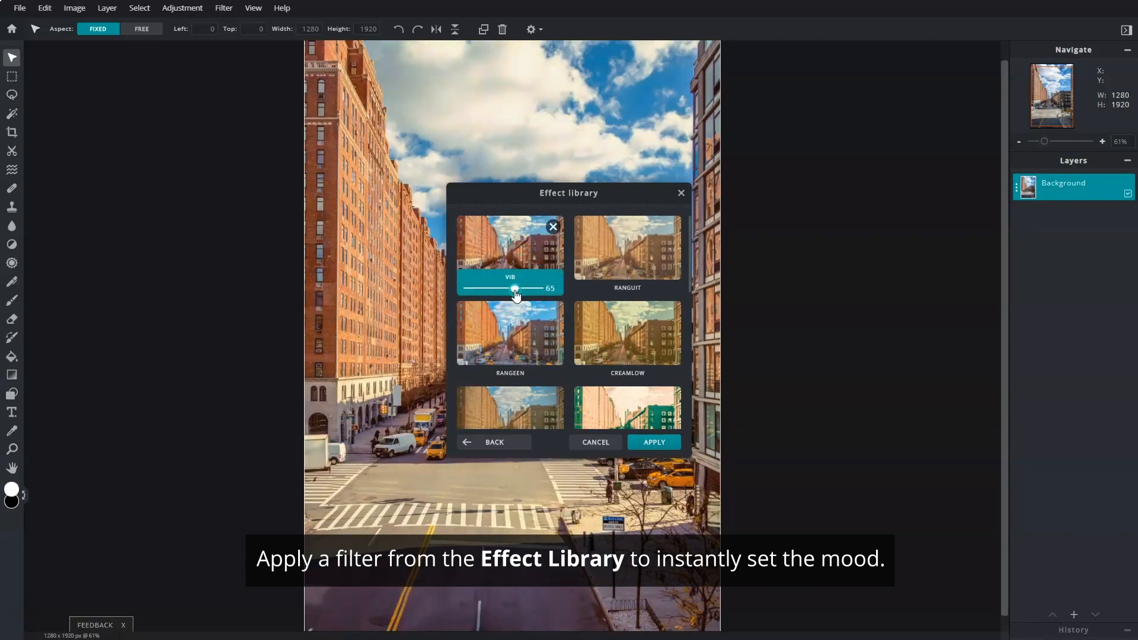
# Apply the VIB effect at 65 to the street photo, and darken it with highlights at -46 and reduced shadows.
pyautogui.click(655, 444)
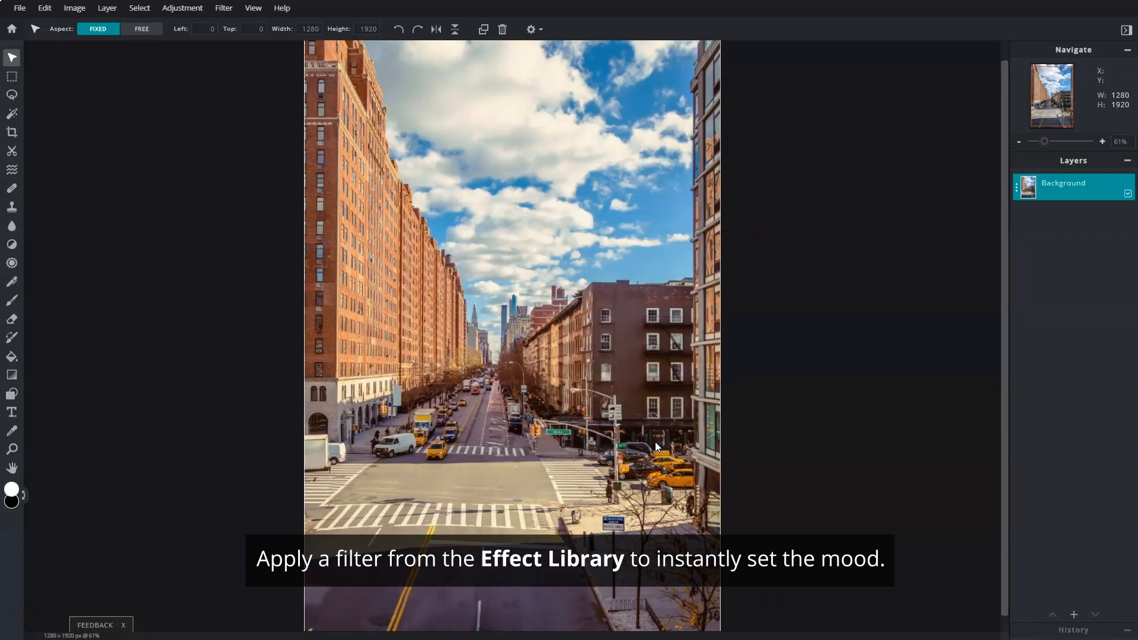
pyautogui.click(182, 8)
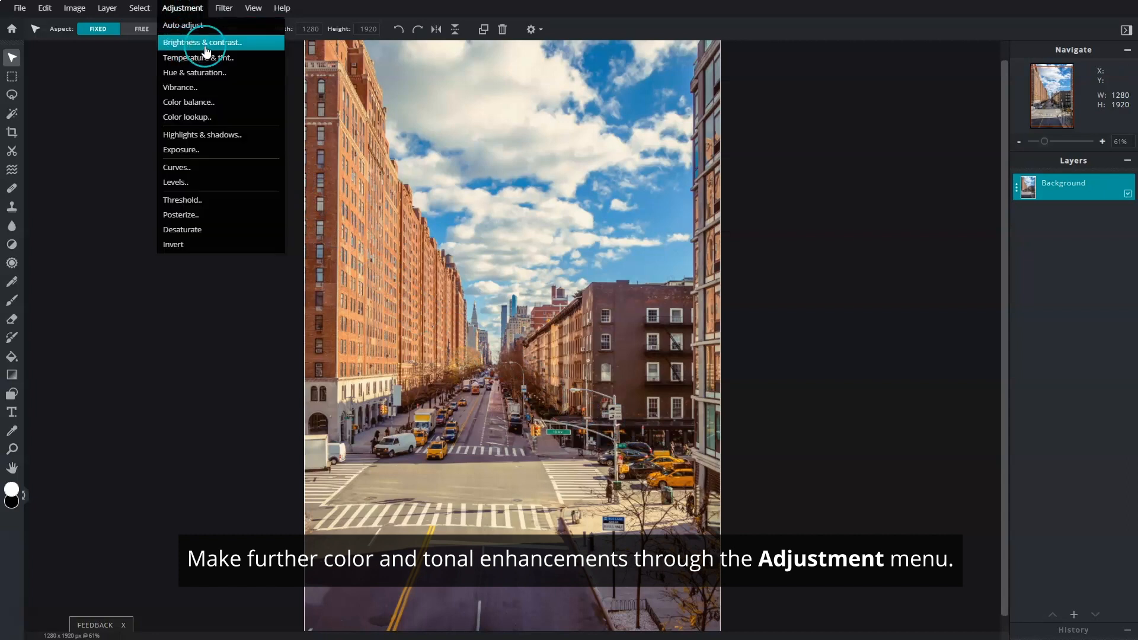
pyautogui.click(265, 136)
pyautogui.moveTo(540, 277); pyautogui.dragTo(816, 155)
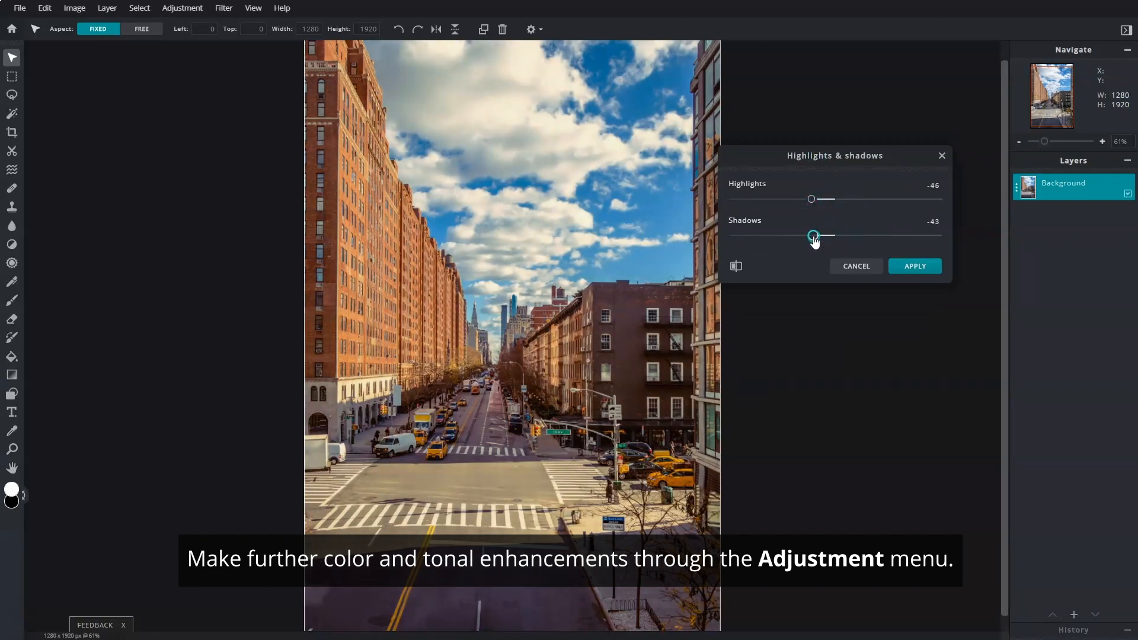
pyautogui.moveTo(813, 239); pyautogui.dragTo(807, 243)
pyautogui.click(923, 270)
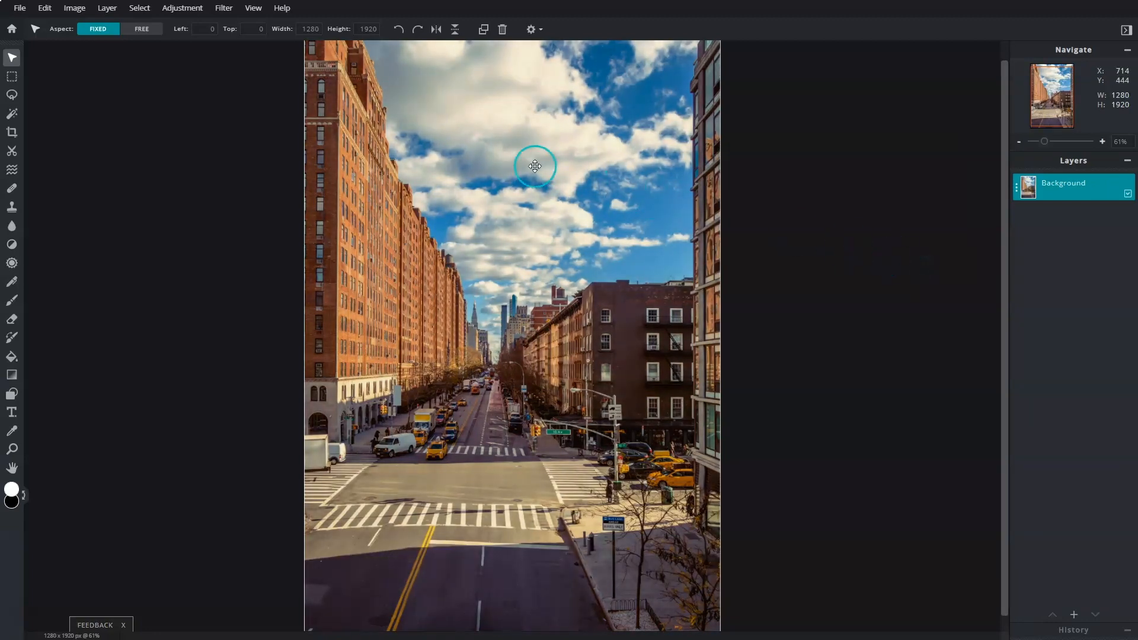
# Adjust the vibrance of the background street photo.
pyautogui.click(188, 8)
pyautogui.click(188, 86)
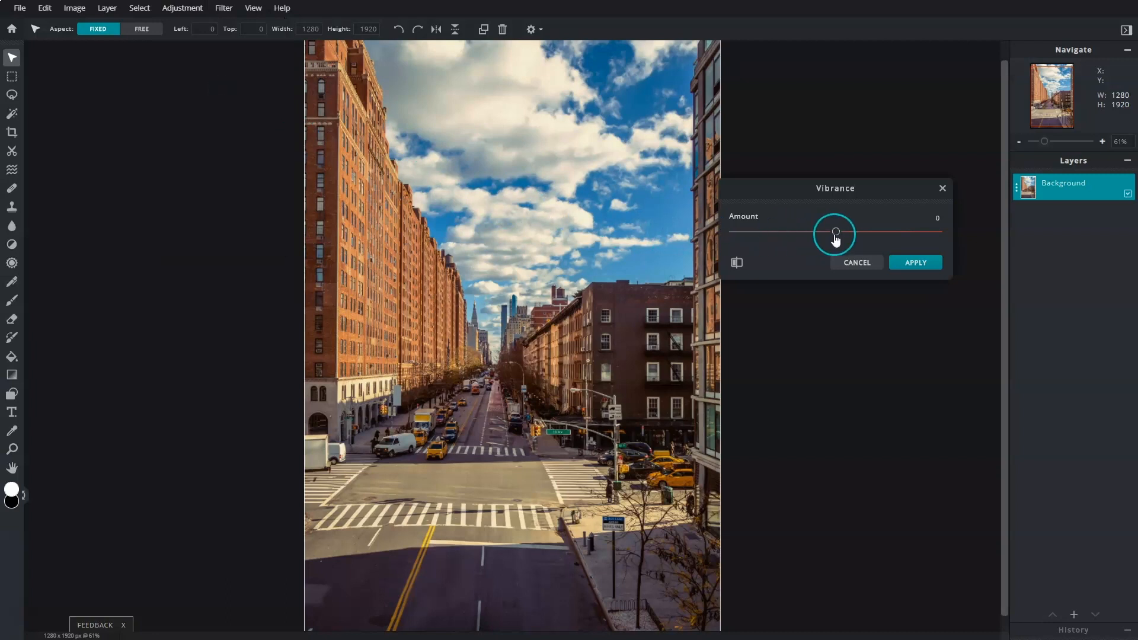
pyautogui.click(922, 262)
# Lower the background photo's highlights to -25 with another Highlights & shadows adjustment.
pyautogui.click(188, 10)
pyautogui.click(251, 134)
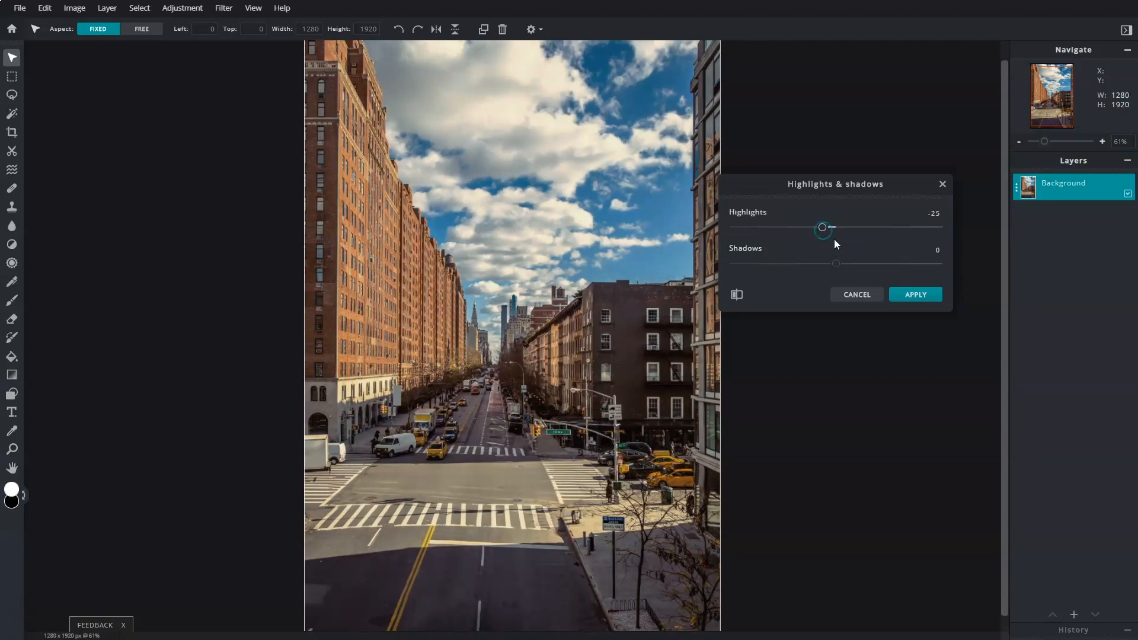
pyautogui.click(926, 296)
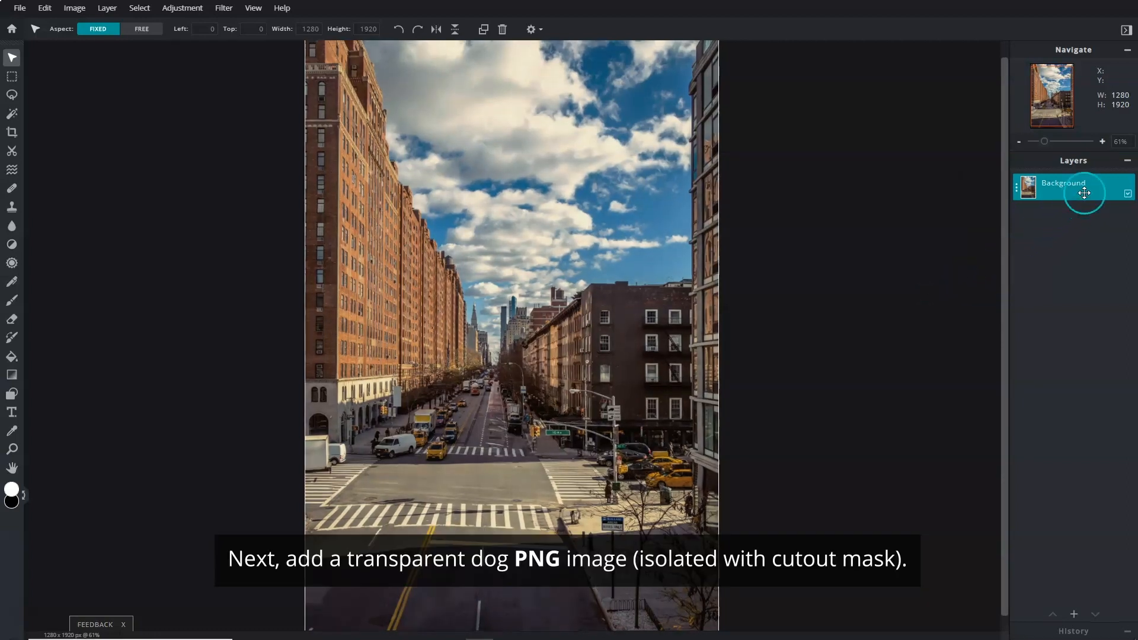
# Add the dog picture 47016765_l.png from the Giant Dog folder as a new image layer.
pyautogui.click(1073, 601)
pyautogui.click(809, 295)
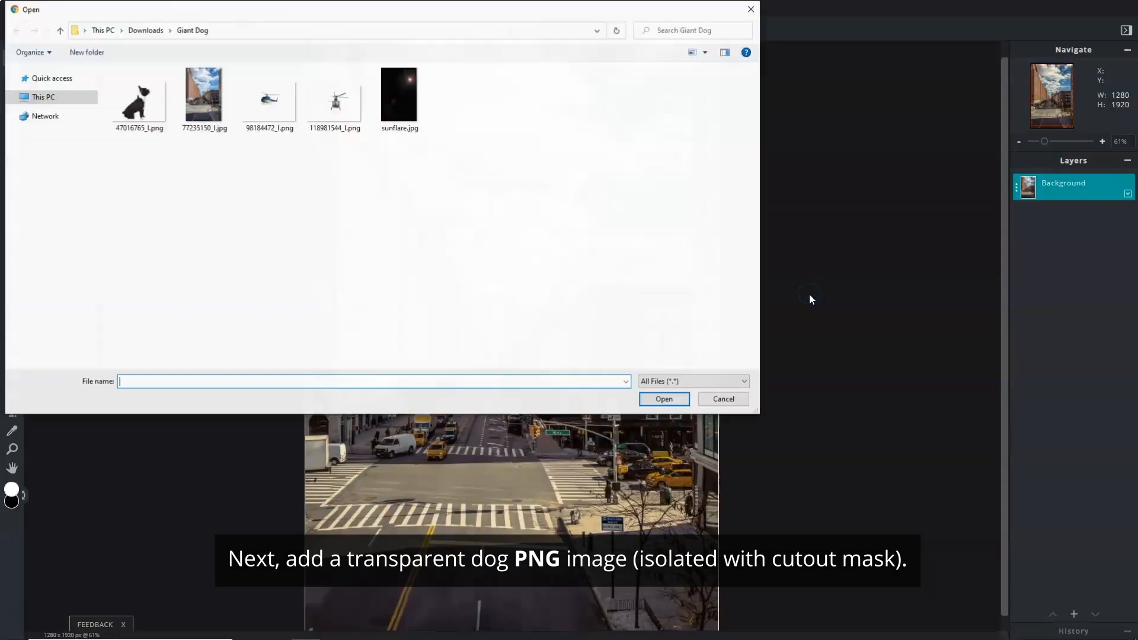
pyautogui.click(148, 109)
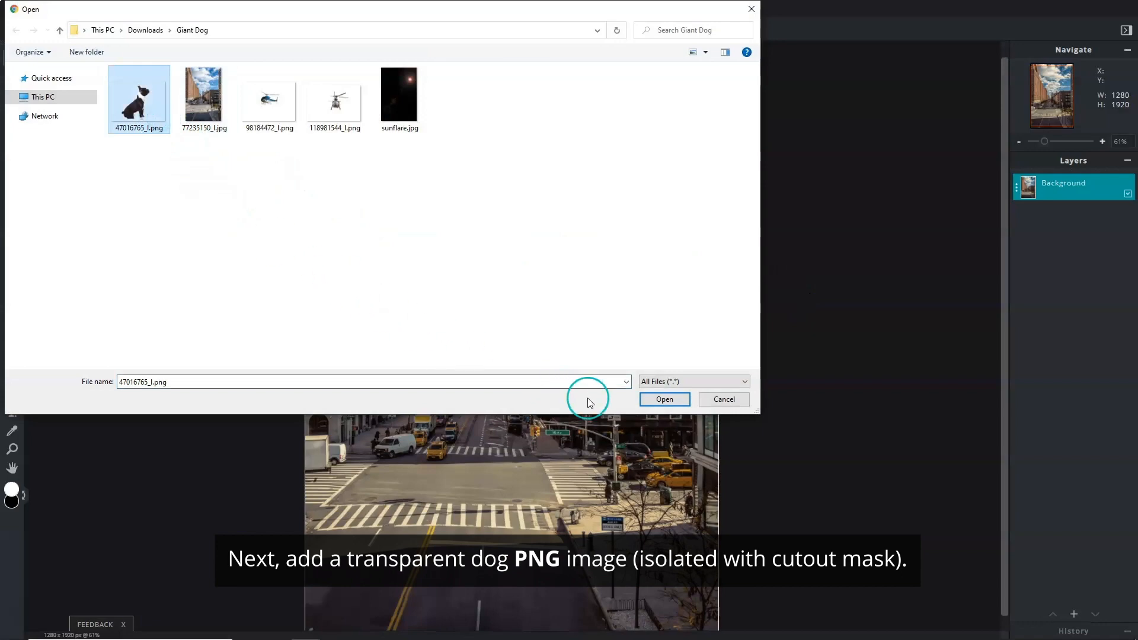
pyautogui.click(646, 399)
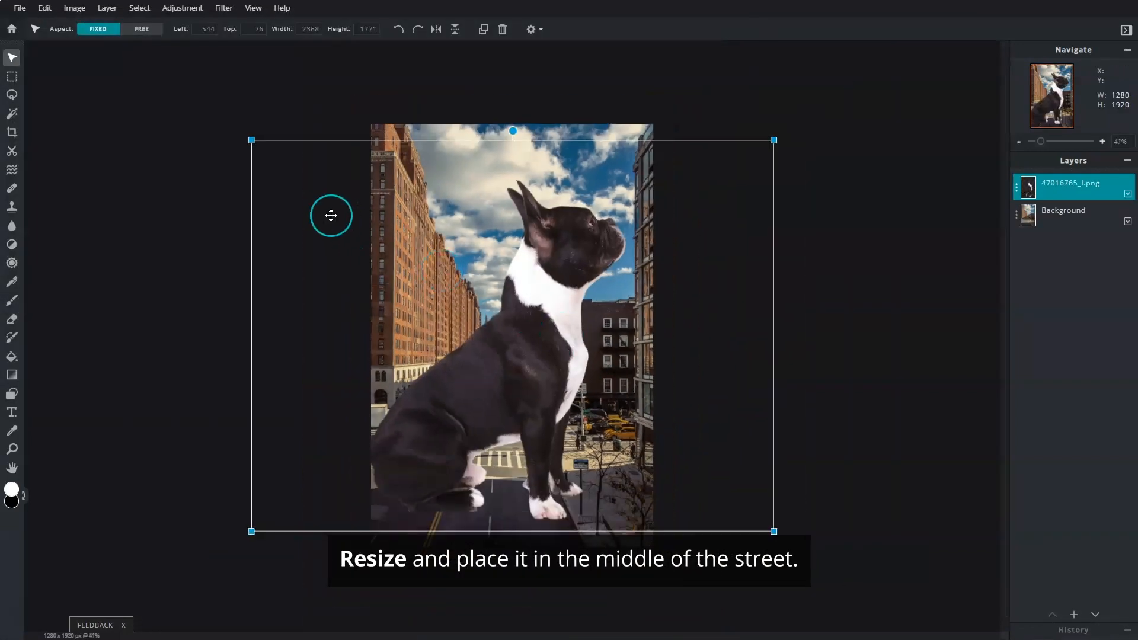
# Scale the dog layer down to about 1583 × 1184 px and place the dog in the middle of the street crossing.
pyautogui.moveTo(251, 140); pyautogui.dragTo(374, 233)
pyautogui.moveTo(774, 234); pyautogui.dragTo(709, 280)
pyautogui.moveTo(622, 409); pyautogui.dragTo(522, 388)
pyautogui.moveTo(336, 487); pyautogui.dragTo(324, 492)
pyautogui.moveTo(470, 441); pyautogui.dragTo(473, 442)
pyautogui.moveTo(332, 492); pyautogui.dragTo(329, 495)
pyautogui.moveTo(499, 459); pyautogui.dragTo(499, 456)
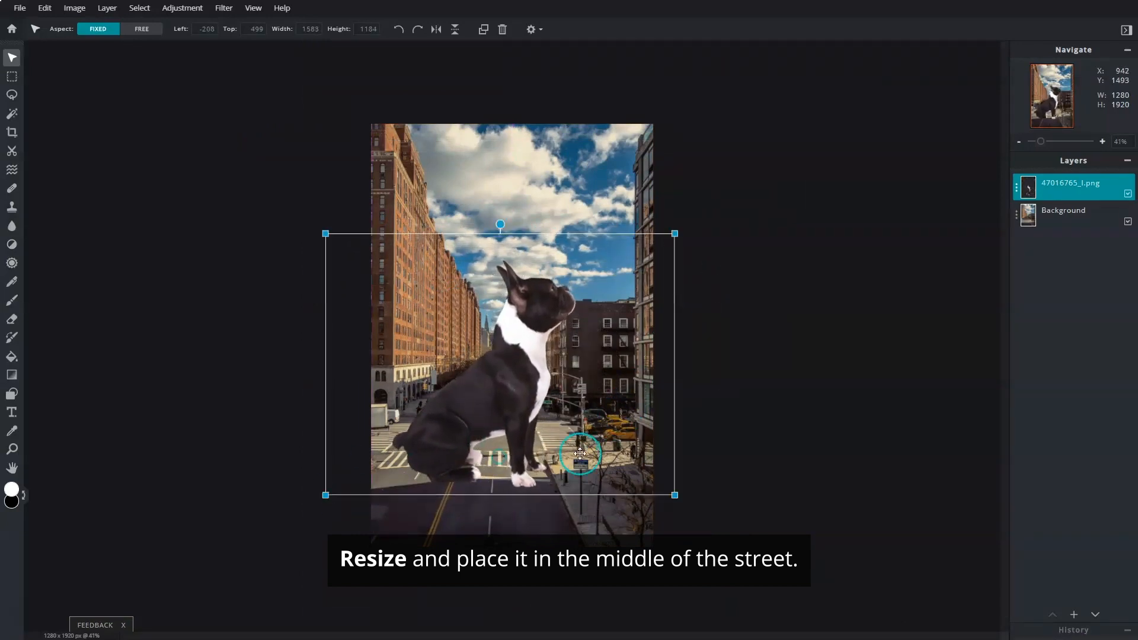
# Add an empty layer above the dog and select the pixels of the dog layer.
pyautogui.scroll(3, 579, 453)
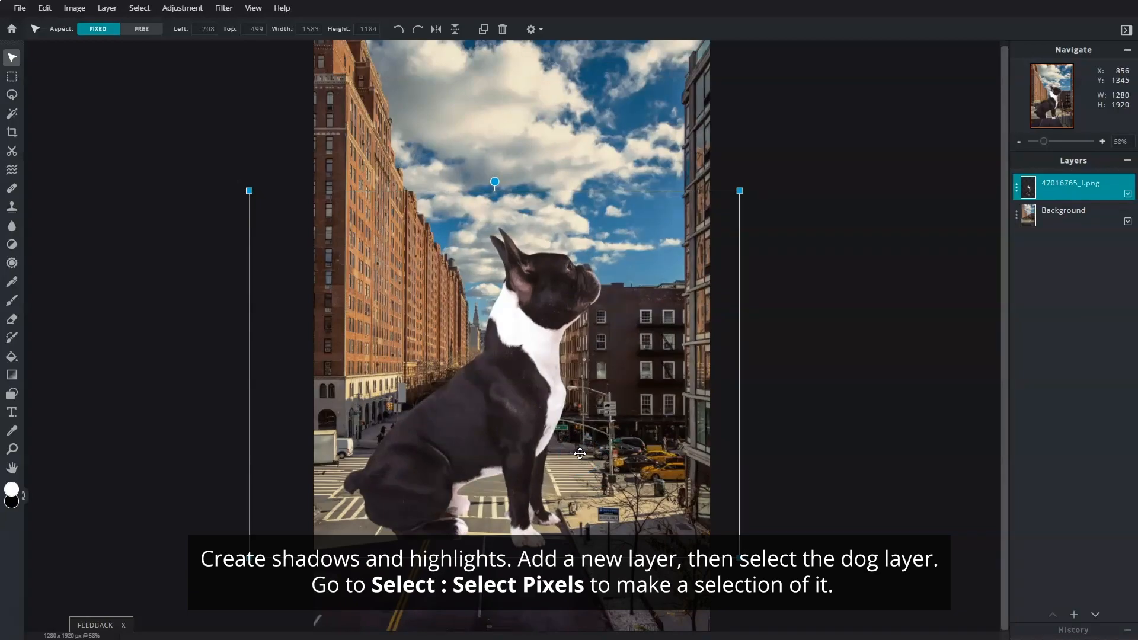
pyautogui.click(1077, 614)
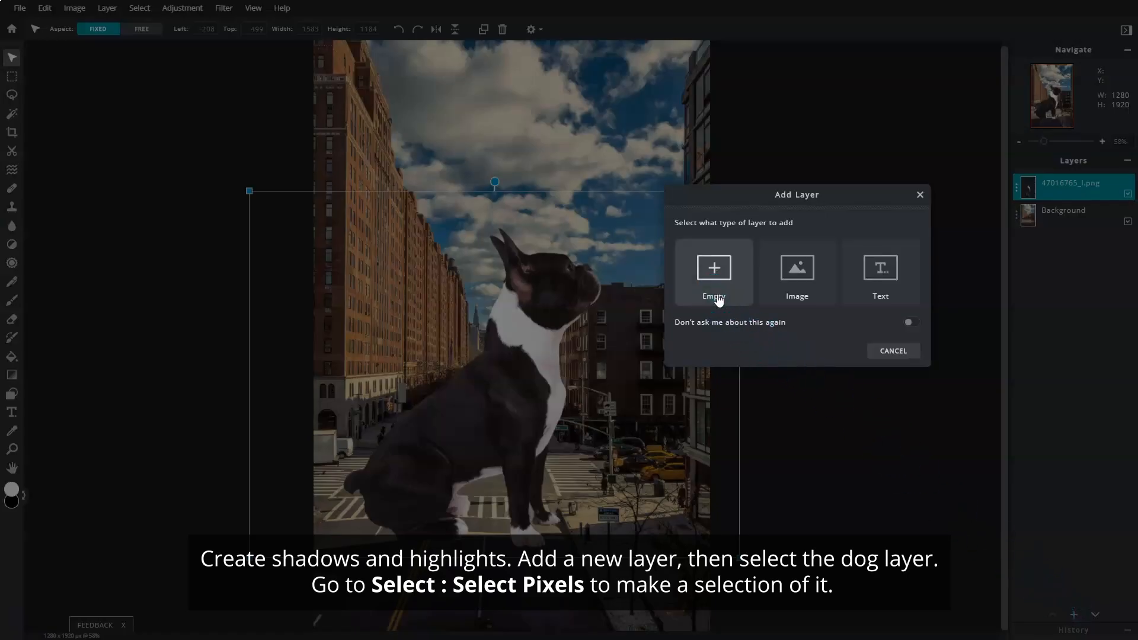
pyautogui.click(718, 300)
pyautogui.click(1070, 217)
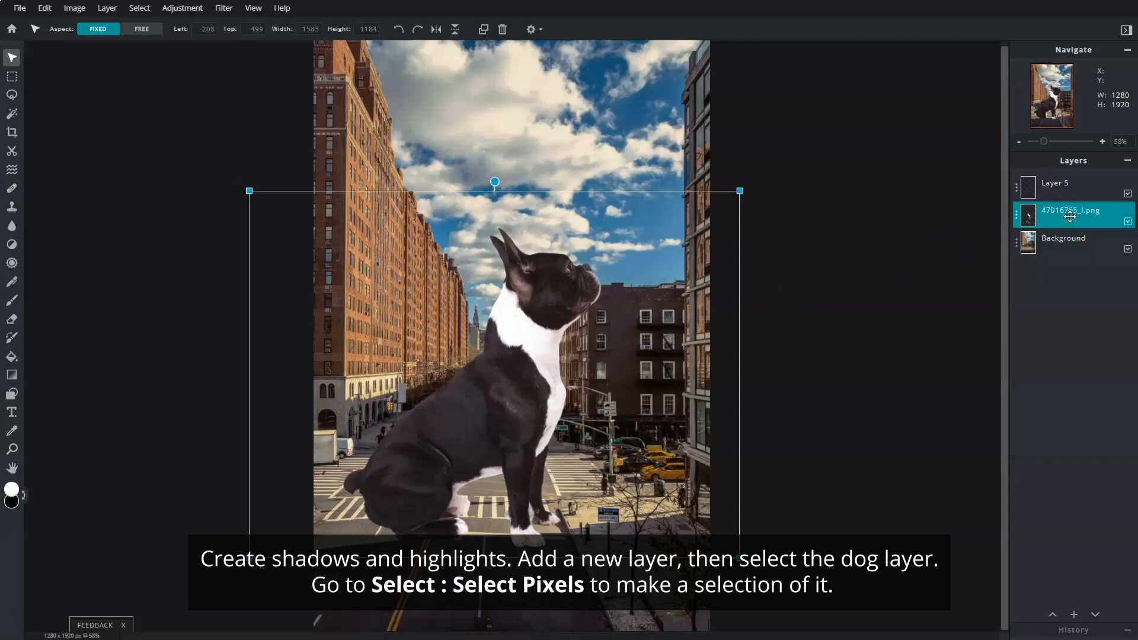
pyautogui.click(139, 9)
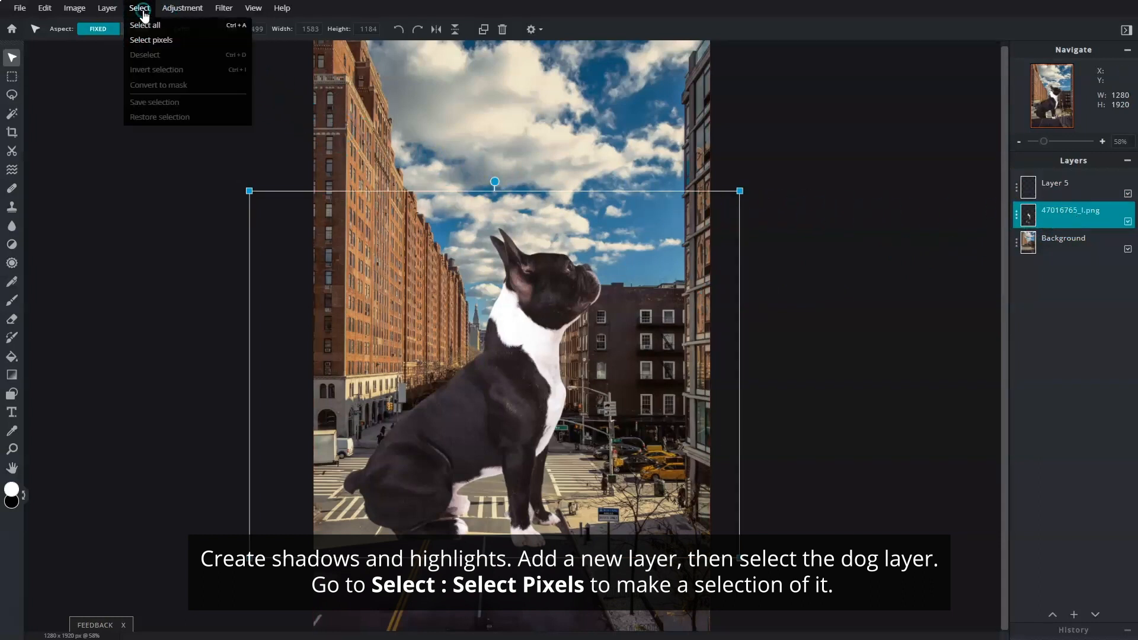
pyautogui.click(196, 41)
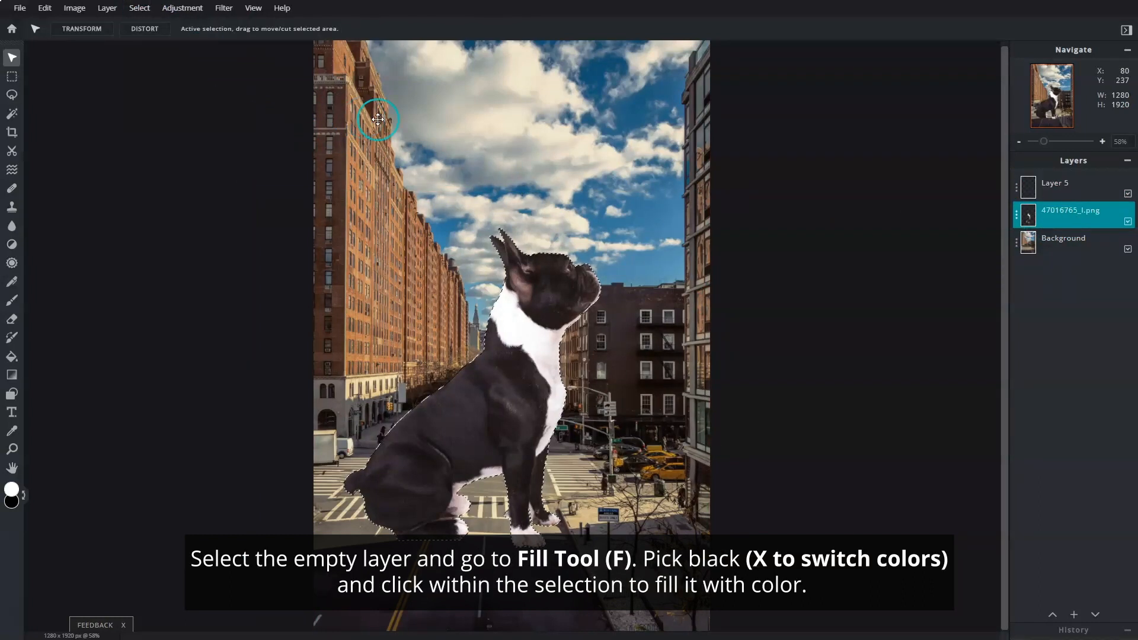
# Fill the dog-shaped selection with black on the empty layer, and remove the selection.
pyautogui.click(1072, 190)
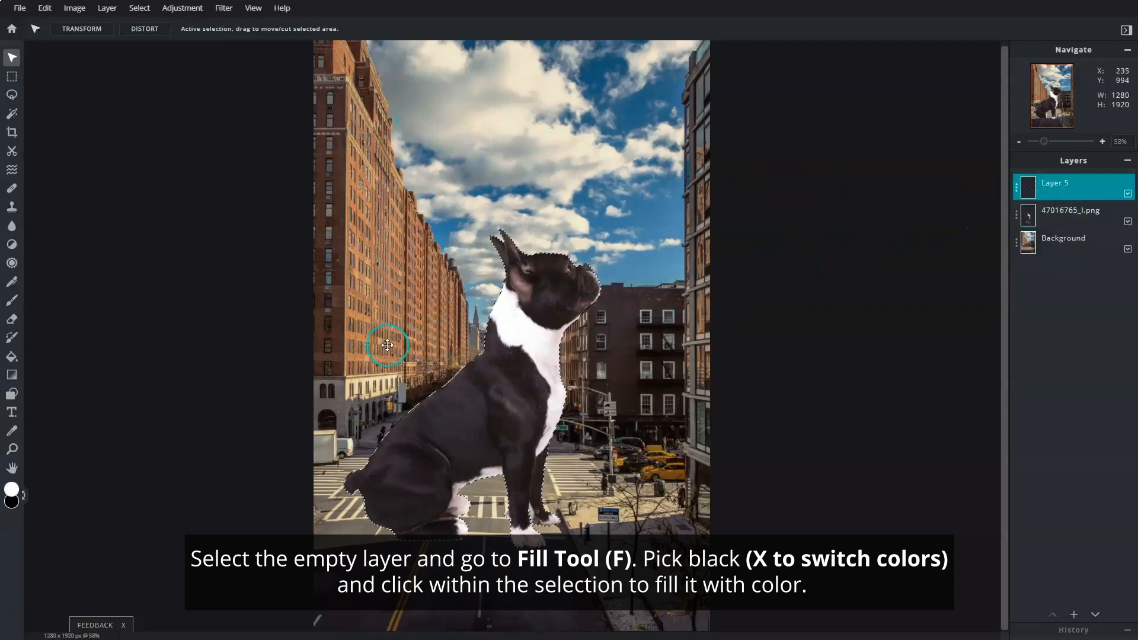
pyautogui.click(12, 357)
pyautogui.click(22, 500)
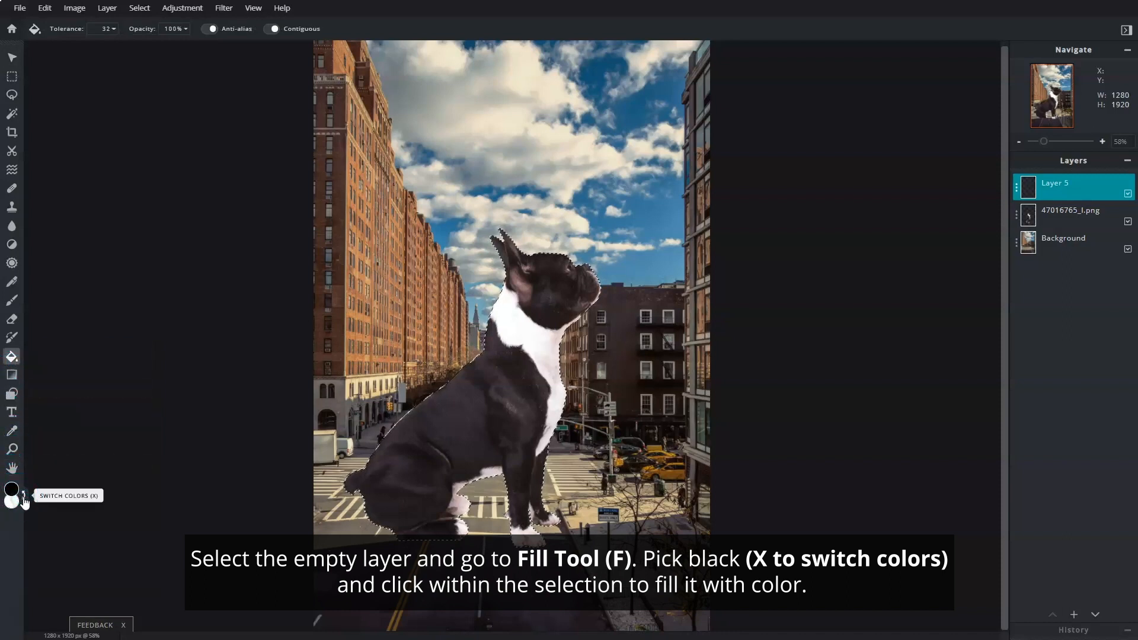
pyautogui.click(497, 389)
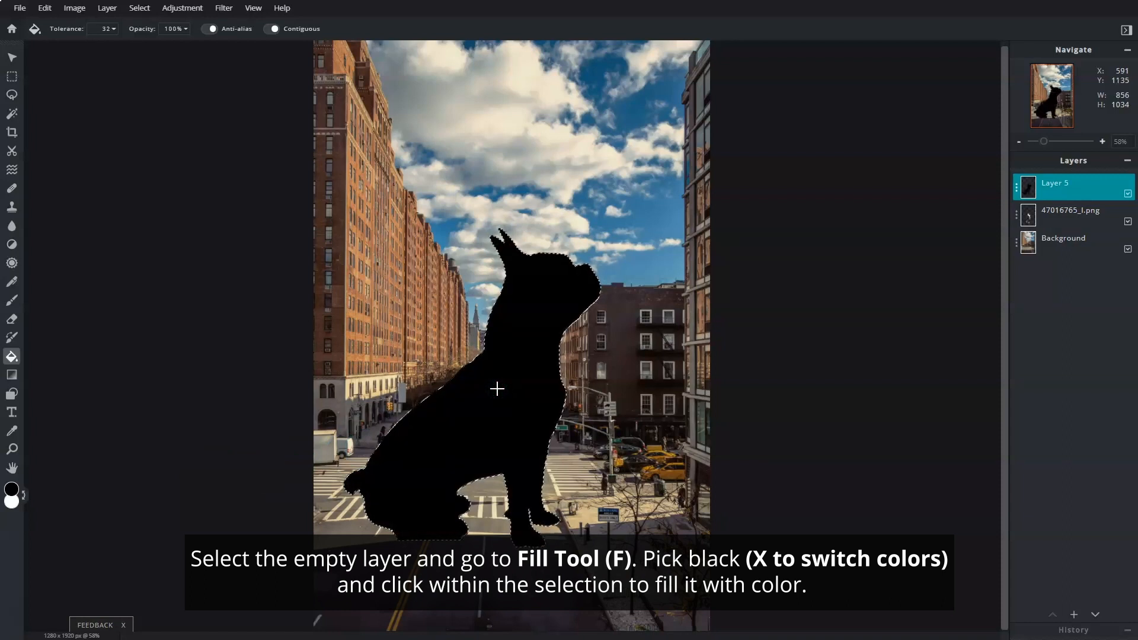
pyautogui.click(140, 10)
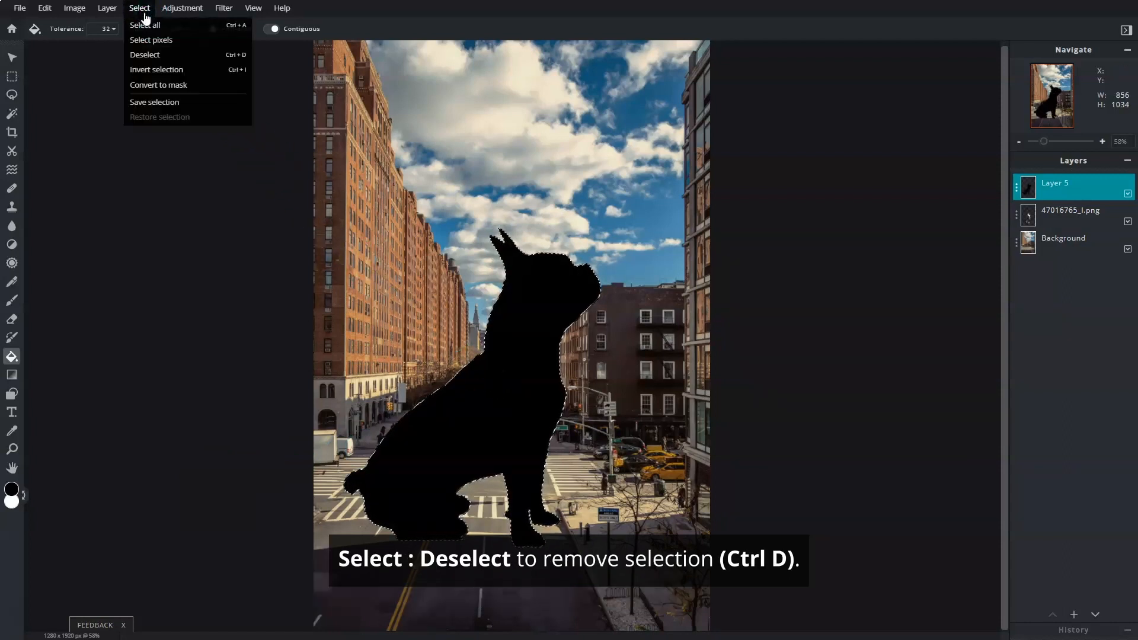
pyautogui.click(185, 54)
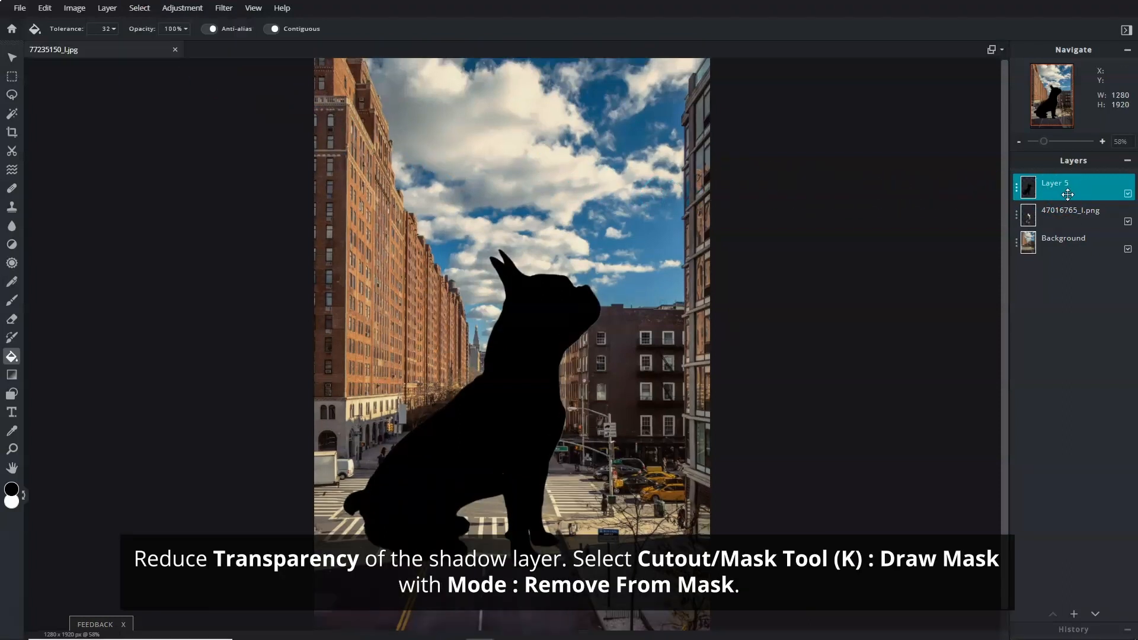
# Set the transparency of the black silhouette layer to 89.
pyautogui.click(1017, 192)
pyautogui.moveTo(1004, 265); pyautogui.dragTo(994, 267)
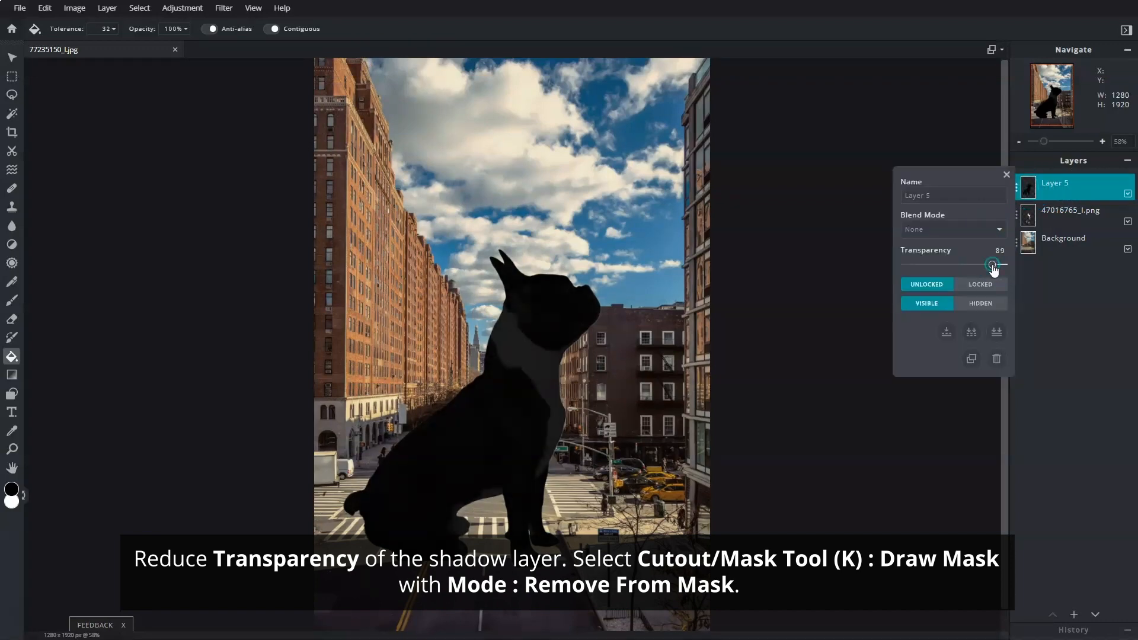
pyautogui.click(1006, 175)
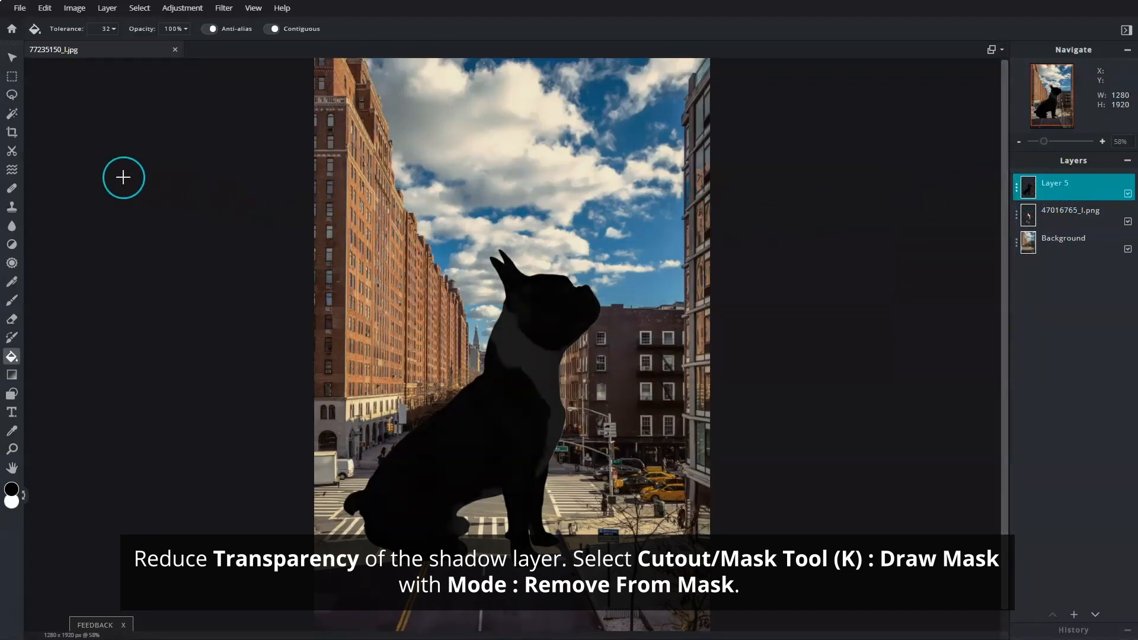
# Set up the Cutout tool to draw a mask in remove mode with a soft 400 px brush at 30% opacity.
pyautogui.click(12, 150)
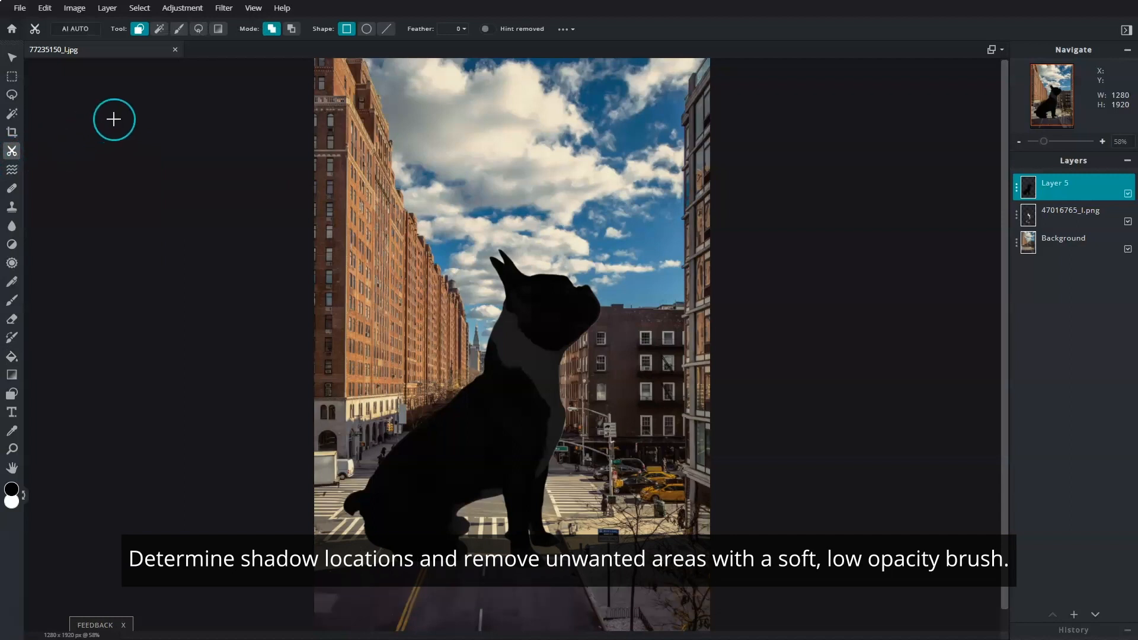
pyautogui.click(181, 30)
pyautogui.click(291, 30)
pyautogui.click(348, 37)
pyautogui.click(429, 35)
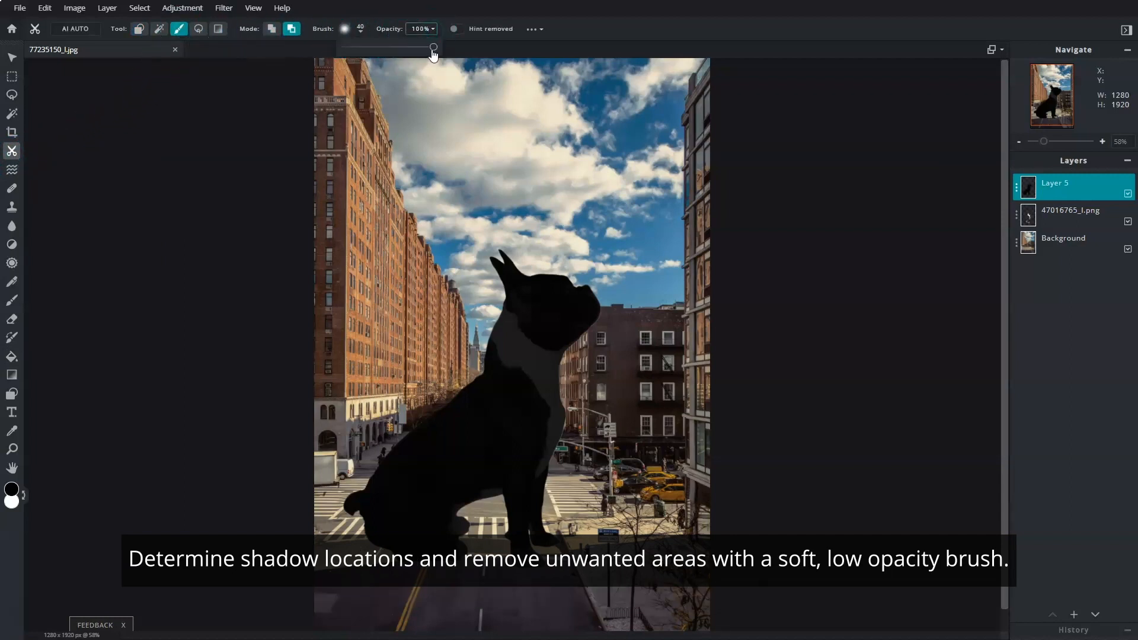
pyautogui.moveTo(377, 59); pyautogui.dragTo(372, 59)
pyautogui.click(361, 30)
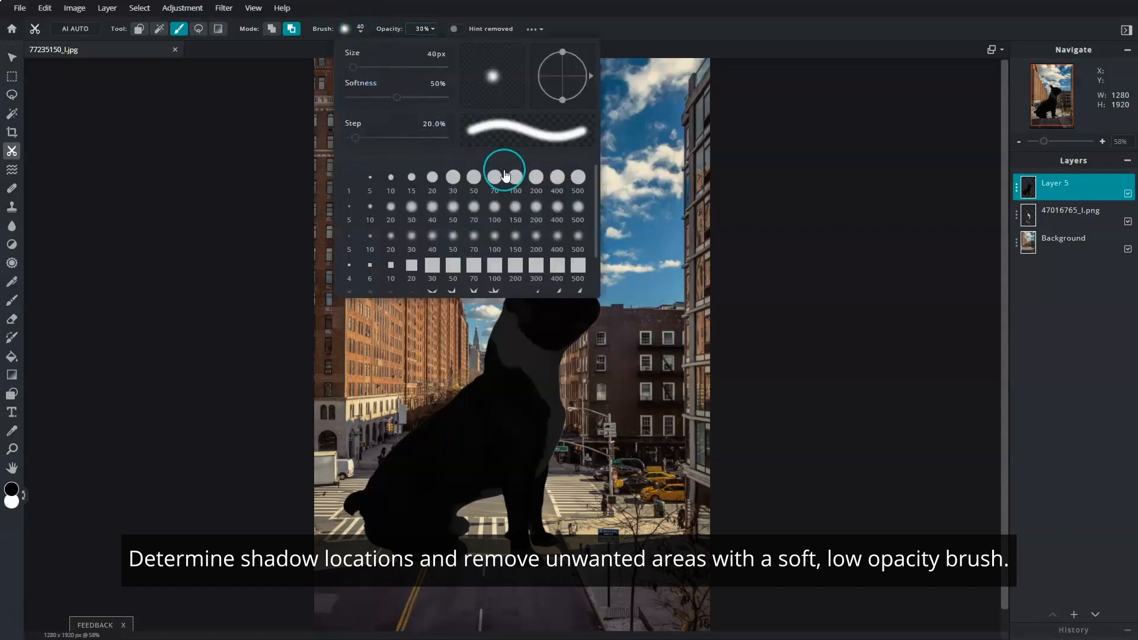
pyautogui.click(558, 240)
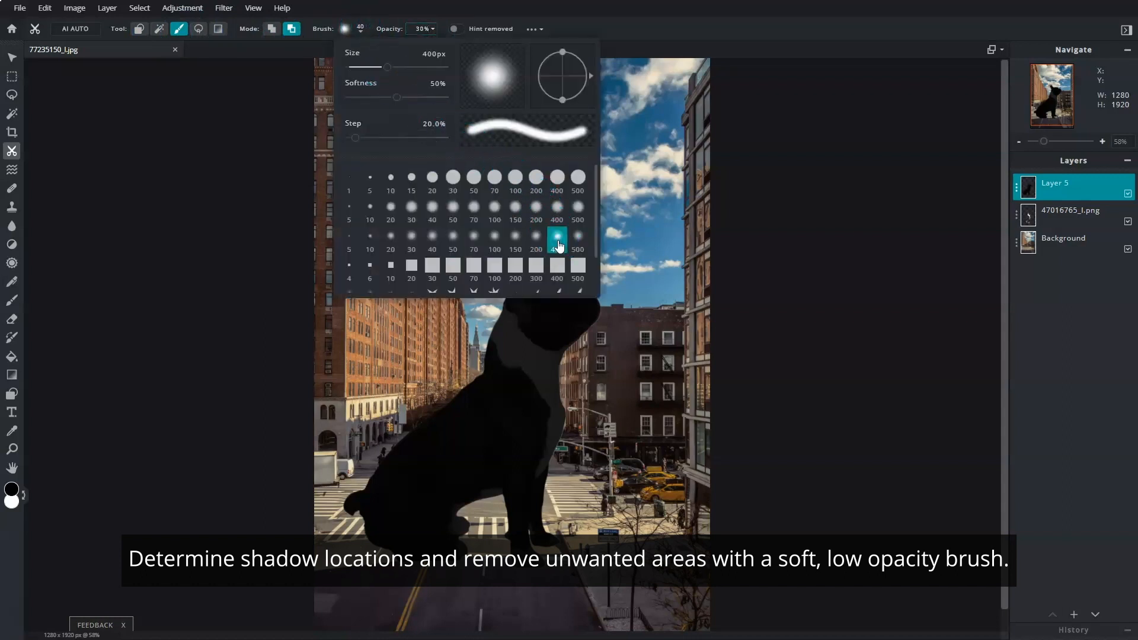
pyautogui.click(766, 303)
# Mask the shadow off the dog's face and chest, and restore it over the neck in keep mode.
pyautogui.moveTo(541, 281)
pyautogui.mouseDown()
pyautogui.moveTo(519, 256)
pyautogui.moveTo(529, 246)
pyautogui.moveTo(571, 253)
pyautogui.moveTo(607, 343)
pyautogui.moveTo(592, 498)
pyautogui.moveTo(479, 228)
pyautogui.moveTo(466, 337)
pyautogui.moveTo(322, 531)
pyautogui.moveTo(510, 232)
pyautogui.moveTo(588, 270)
pyautogui.moveTo(546, 233)
pyautogui.moveTo(595, 383)
pyautogui.moveTo(614, 383)
pyautogui.moveTo(574, 438)
pyautogui.mouseUp()
pyautogui.click(271, 28)
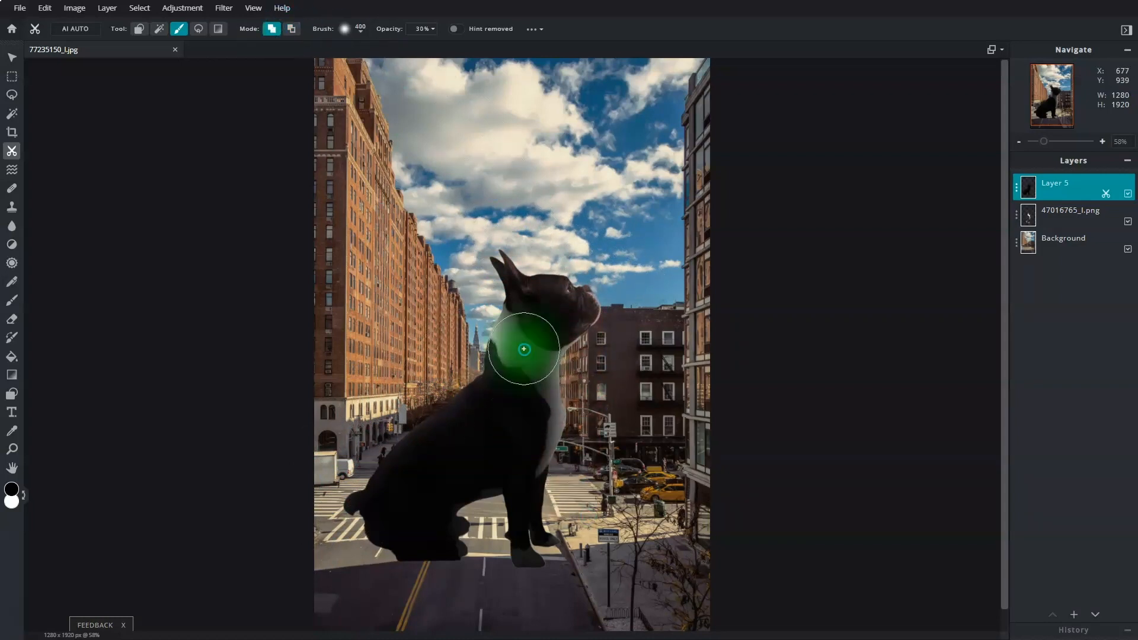
# Remove shadow along the back of the dog's neck, the chest and the belly edge with a soft 200 px mask brush.
pyautogui.click(291, 29)
pyautogui.click(360, 29)
pyautogui.click(497, 249)
pyautogui.moveTo(495, 287); pyautogui.dragTo(477, 330)
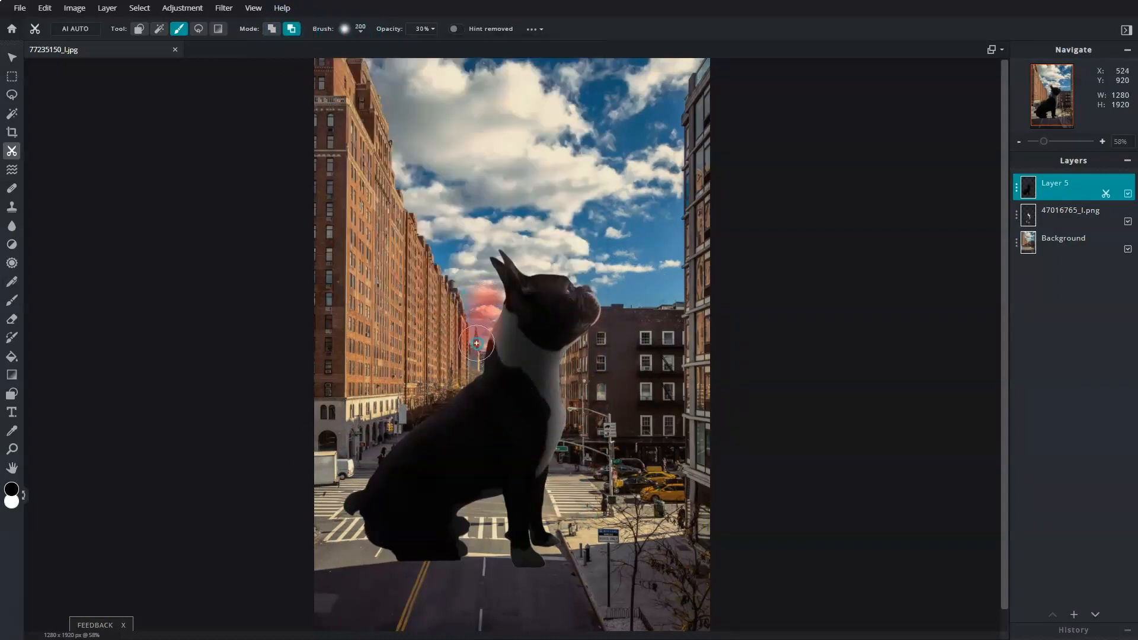
pyautogui.moveTo(581, 363); pyautogui.dragTo(568, 437)
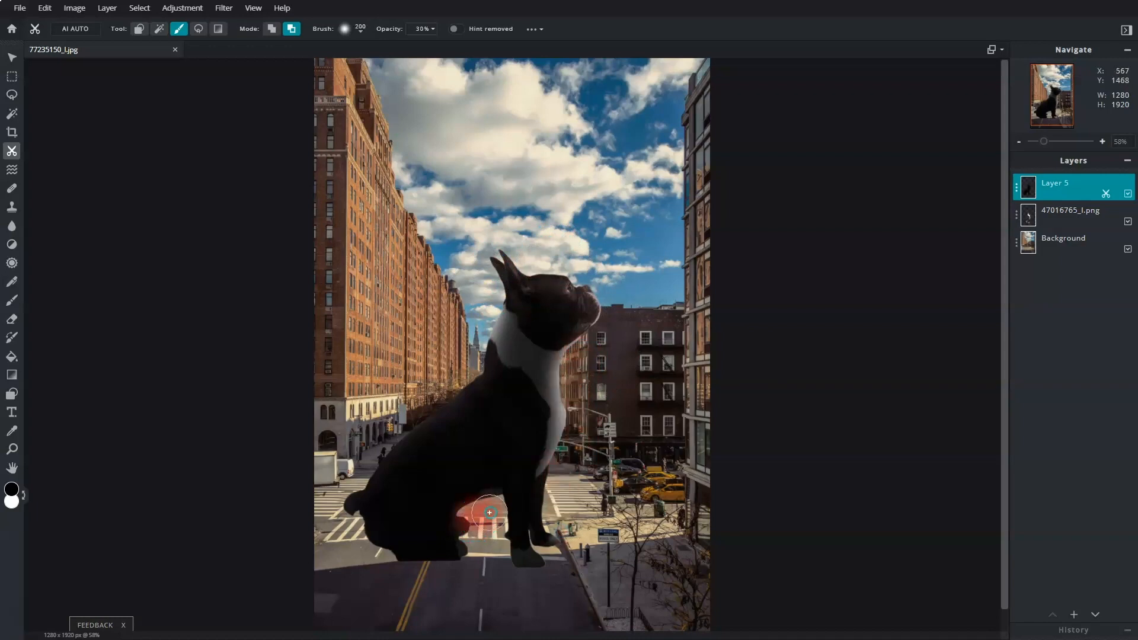
# Restore the shadow mask along the dog's belly, and soften the shadow along its back in remove mode.
pyautogui.click(272, 28)
pyautogui.moveTo(461, 474); pyautogui.dragTo(498, 476)
pyautogui.click(291, 28)
pyautogui.moveTo(351, 525)
pyautogui.mouseDown()
pyautogui.moveTo(388, 409)
pyautogui.moveTo(463, 370)
pyautogui.mouseUp()
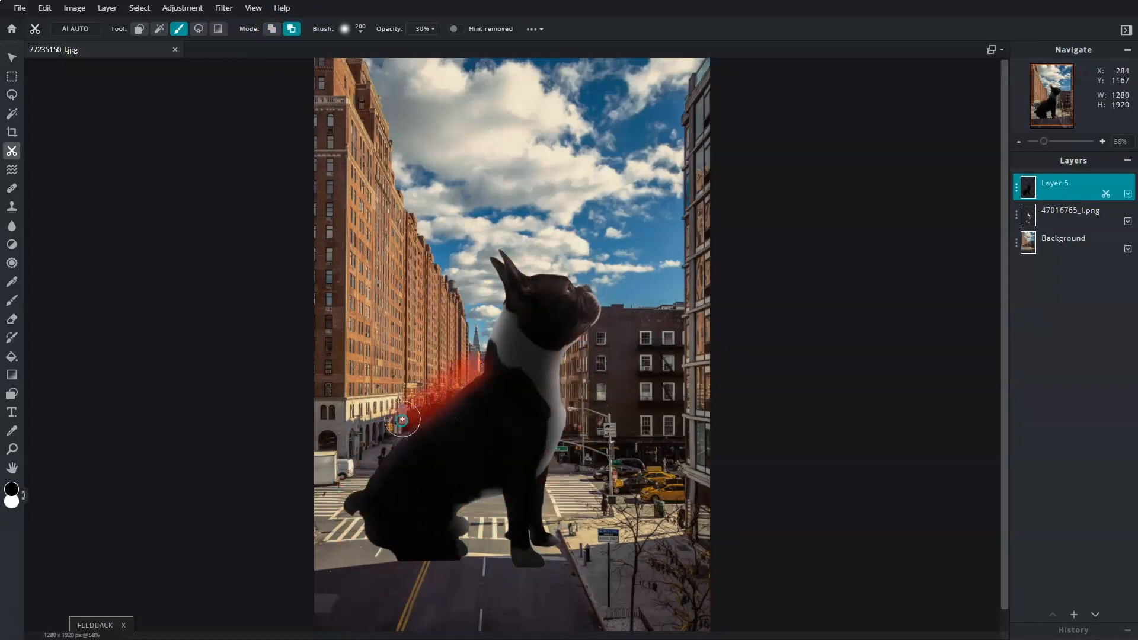
# Duplicate the Layer 5 shadow layer and set the mask brush to 400 px at 36% opacity.
pyautogui.click(1017, 193)
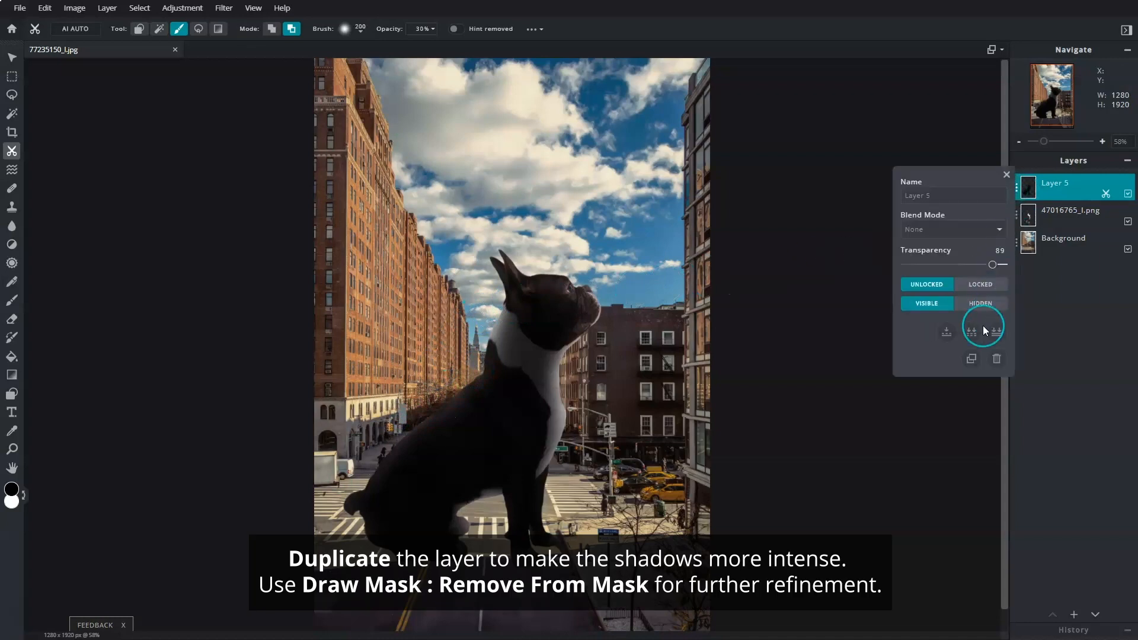
pyautogui.click(970, 358)
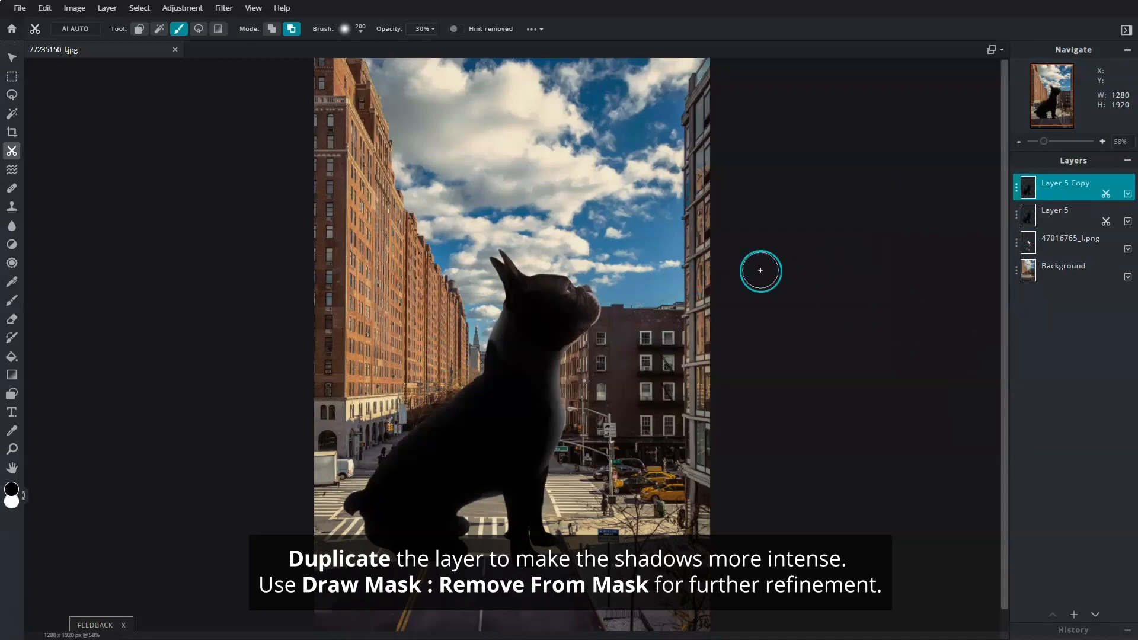
pyautogui.click(433, 29)
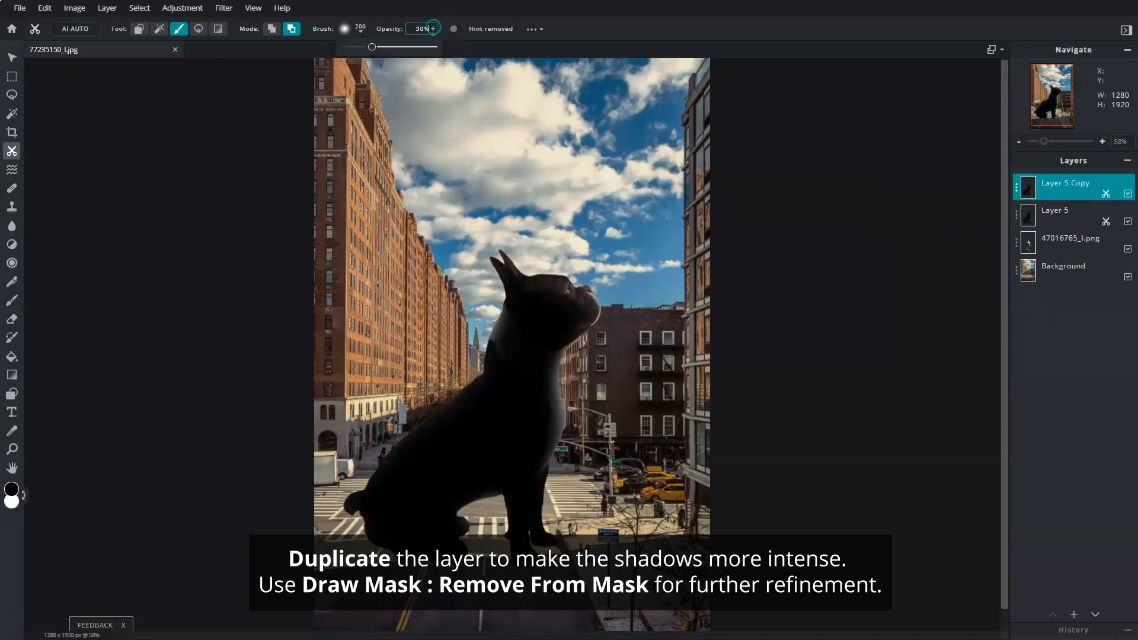
pyautogui.click(370, 28)
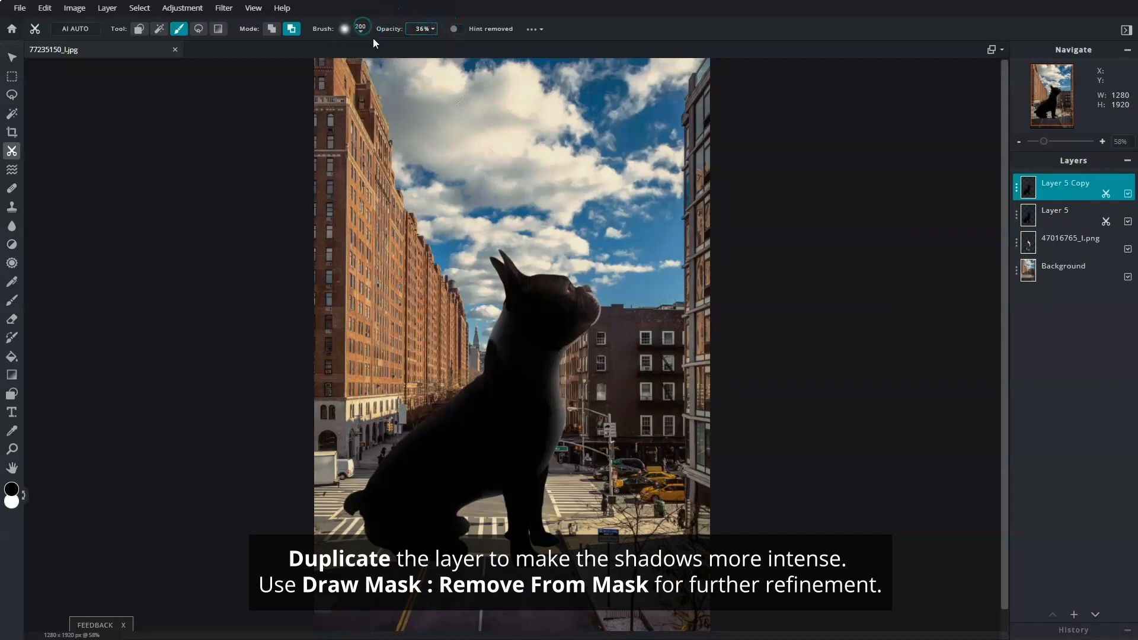
pyautogui.click(544, 242)
# Mask the duplicated shadow off the dog's face, neck, chest and back edge with soft strokes in remove mode.
pyautogui.moveTo(486, 305)
pyautogui.mouseDown()
pyautogui.moveTo(477, 276)
pyautogui.moveTo(461, 372)
pyautogui.moveTo(348, 501)
pyautogui.moveTo(330, 502)
pyautogui.mouseUp()
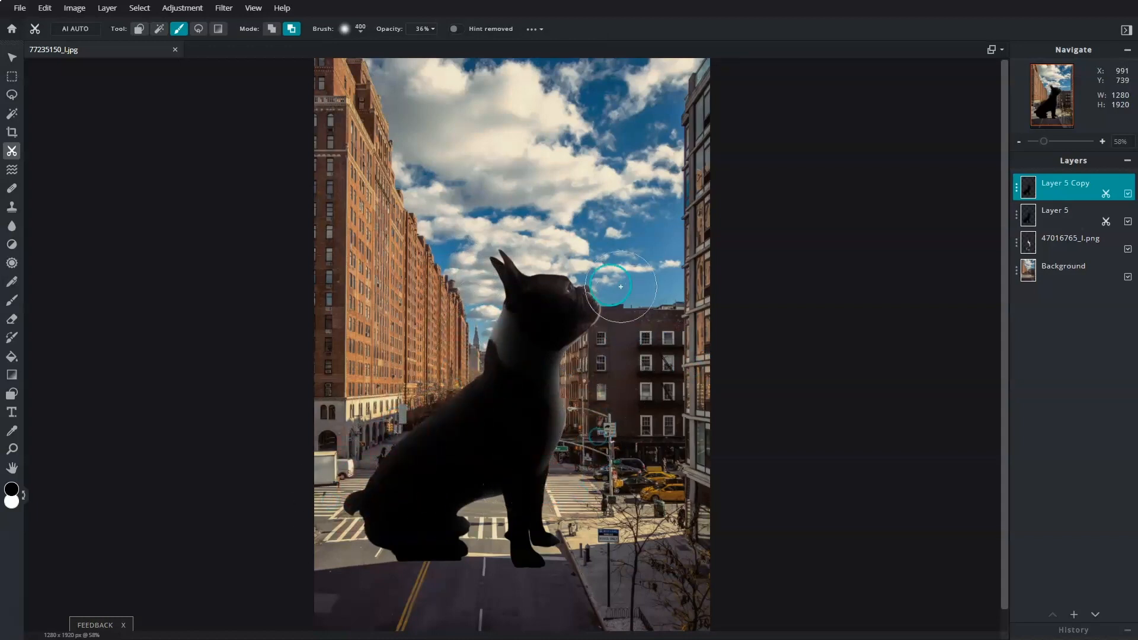
pyautogui.moveTo(553, 259)
pyautogui.mouseDown()
pyautogui.moveTo(508, 258)
pyautogui.moveTo(519, 275)
pyautogui.moveTo(462, 292)
pyautogui.moveTo(483, 335)
pyautogui.mouseUp()
pyautogui.moveTo(561, 430); pyautogui.dragTo(508, 452)
pyautogui.moveTo(518, 346); pyautogui.dragTo(520, 337)
pyautogui.moveTo(474, 382)
pyautogui.mouseDown()
pyautogui.moveTo(386, 452)
pyautogui.moveTo(323, 531)
pyautogui.mouseUp()
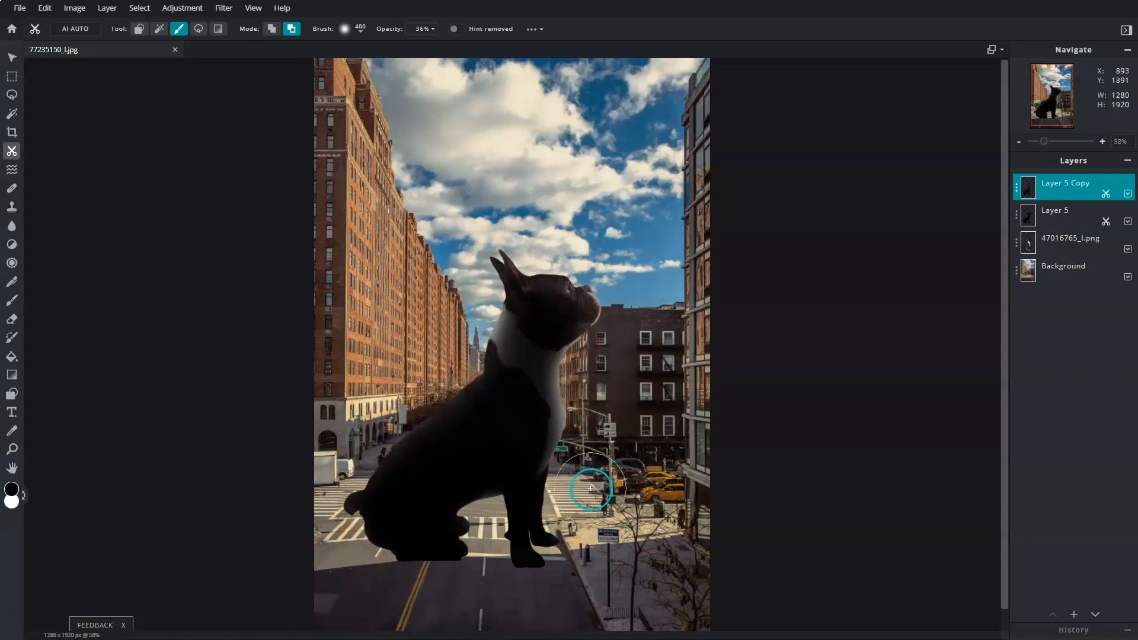
# Set the transparency of Layer 5 Copy to 70, and merge it down through Layer 5 into the dog image layer.
pyautogui.click(1016, 189)
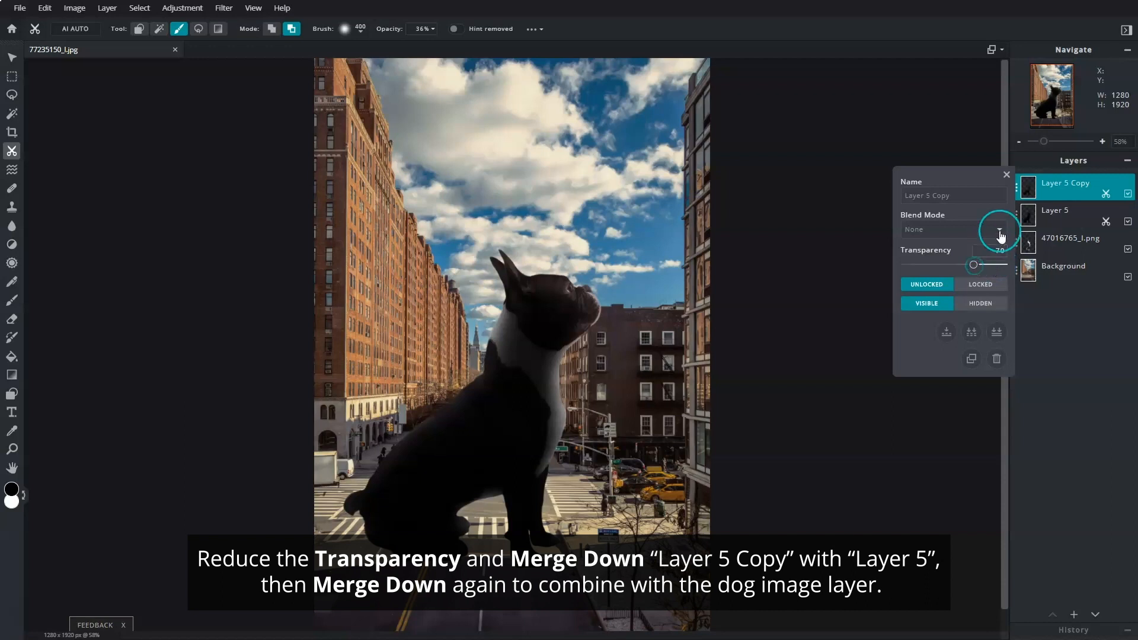
pyautogui.click(1006, 177)
pyautogui.click(1065, 195)
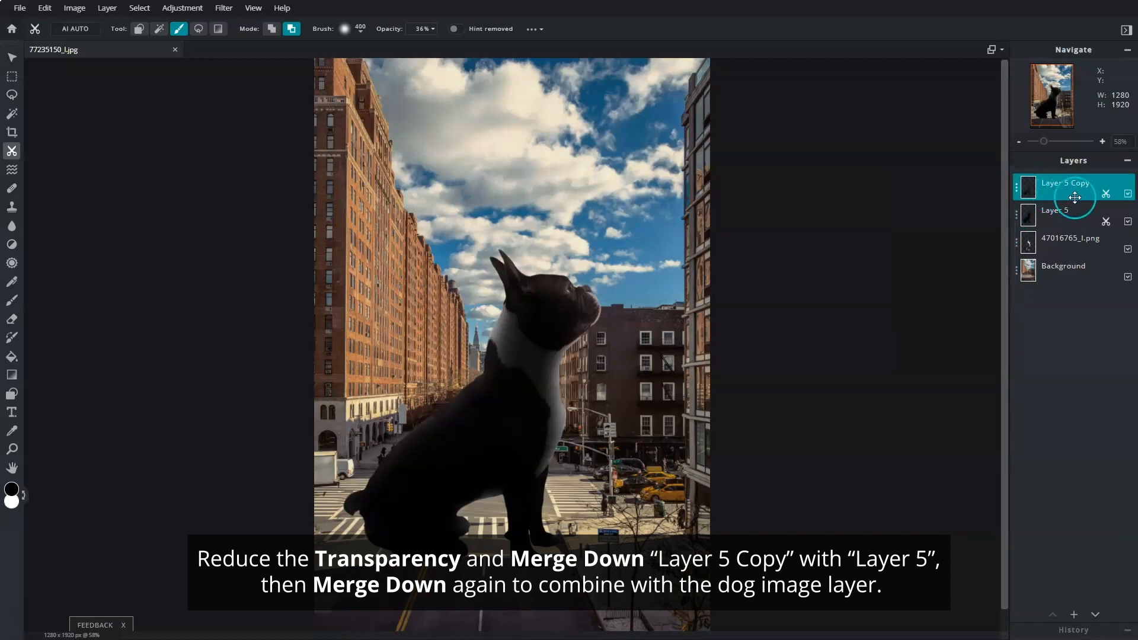
pyautogui.click(1024, 190)
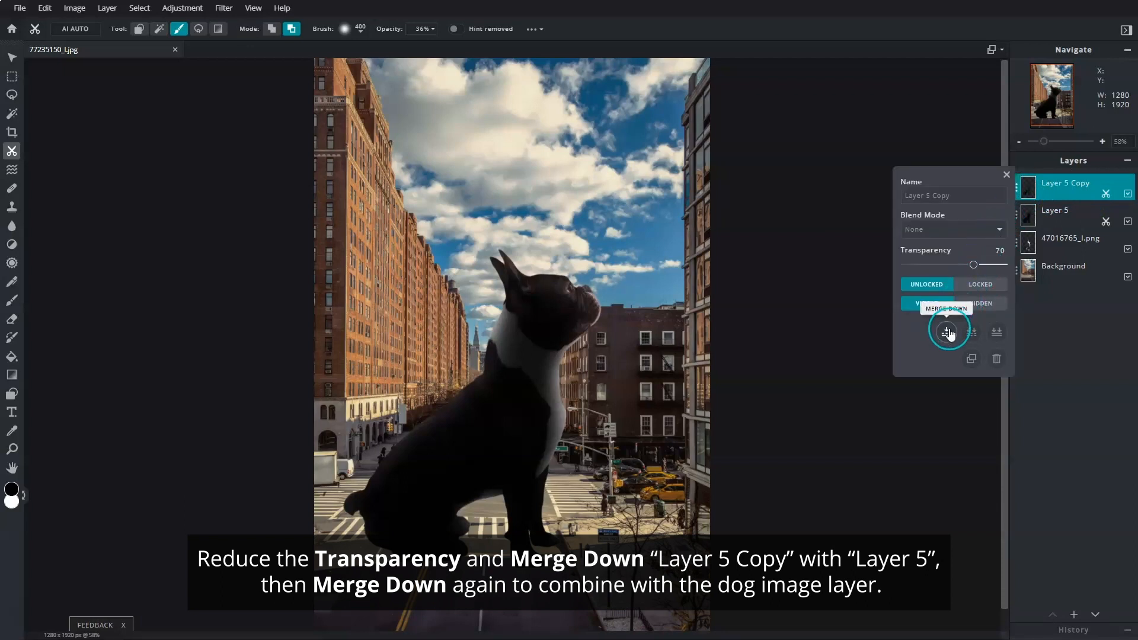
pyautogui.click(947, 332)
pyautogui.click(1015, 185)
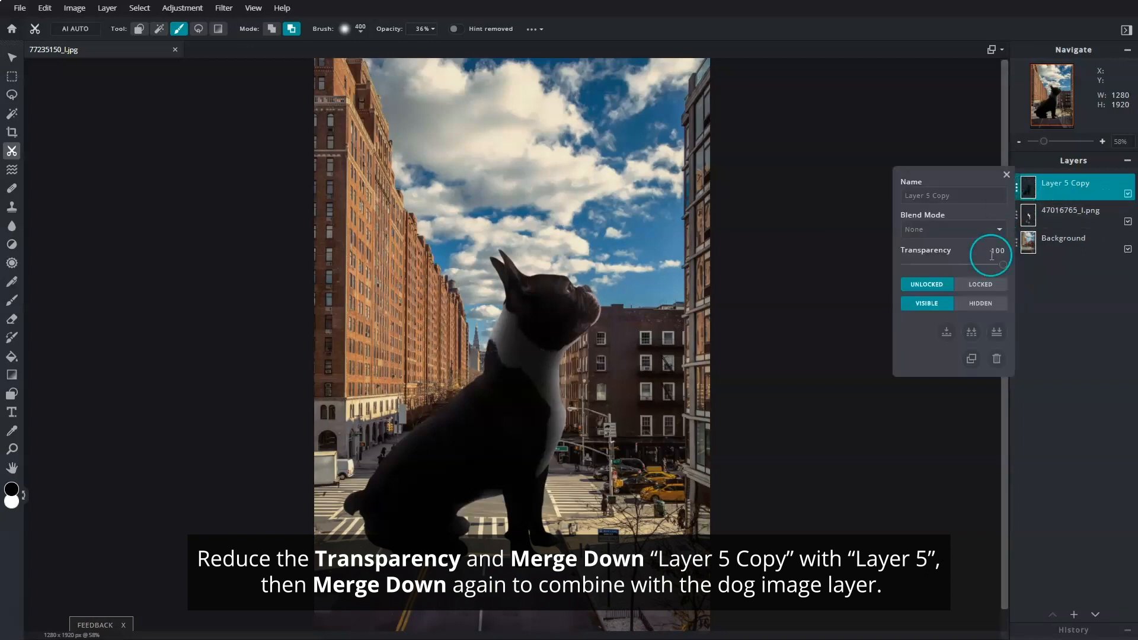
pyautogui.click(947, 332)
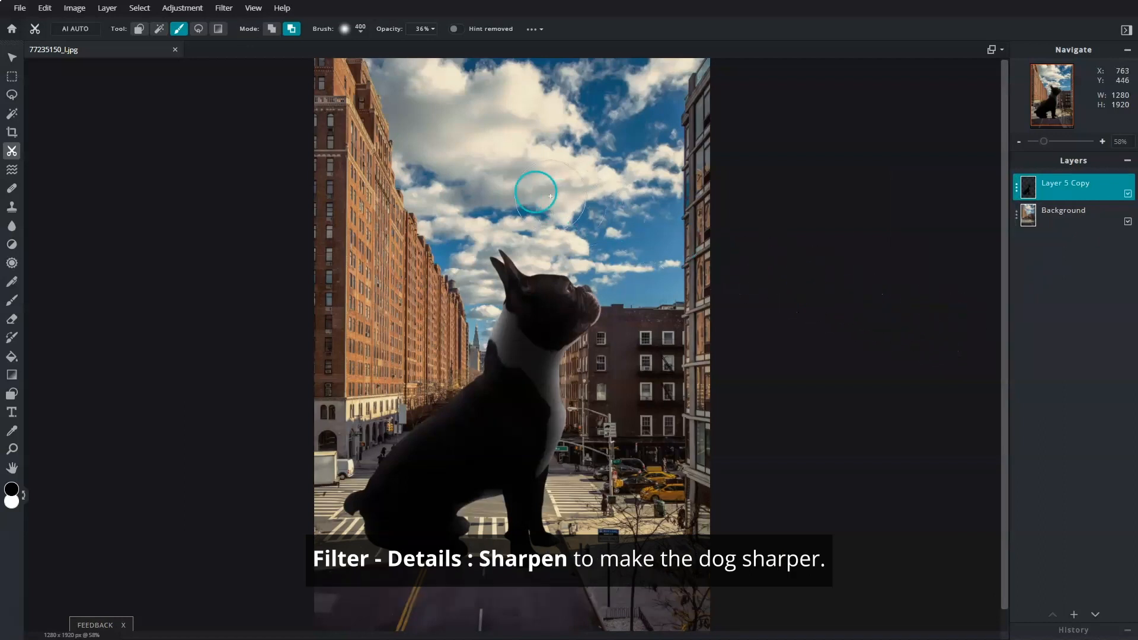
# Apply the Sharpen filter to the merged dog layer with an amount of 28.
pyautogui.click(231, 12)
pyautogui.moveTo(237, 41)
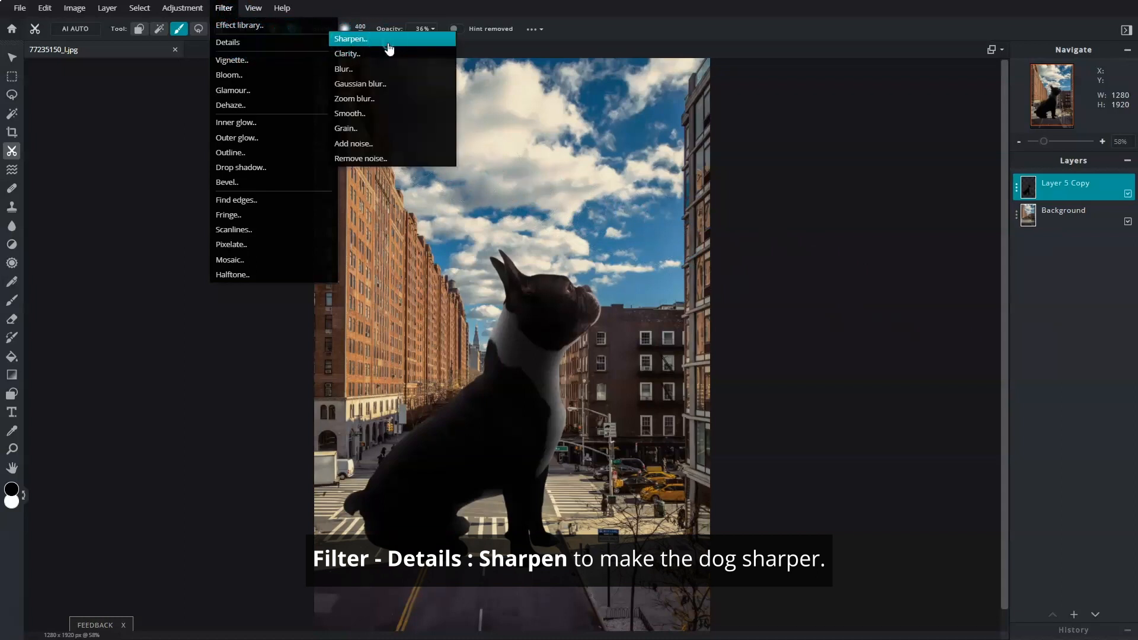
pyautogui.click(367, 39)
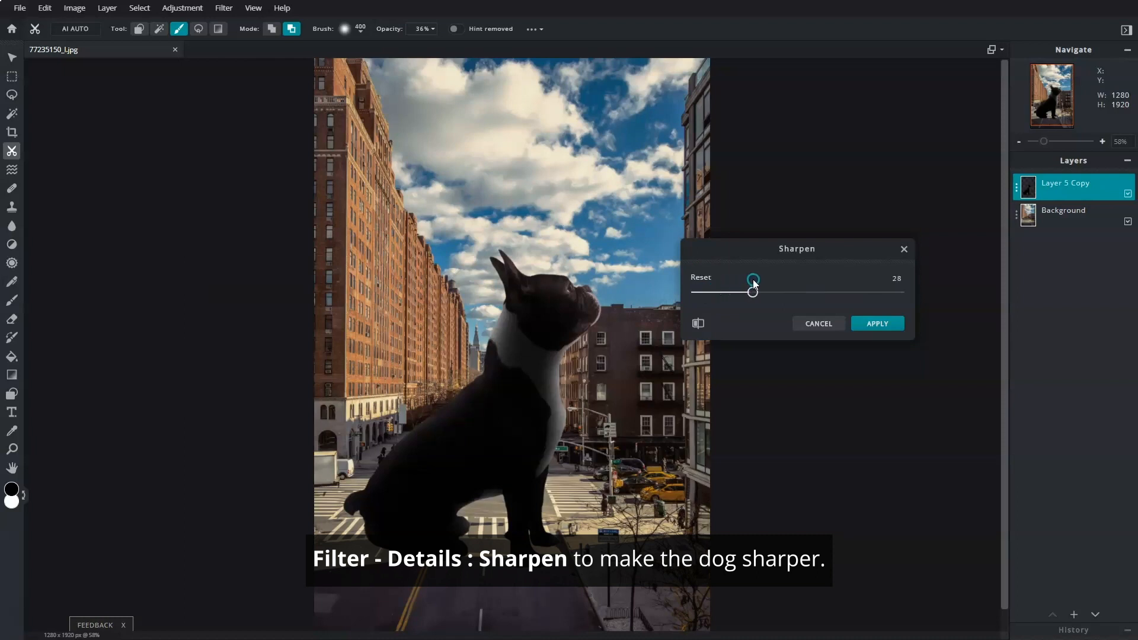
pyautogui.click(875, 325)
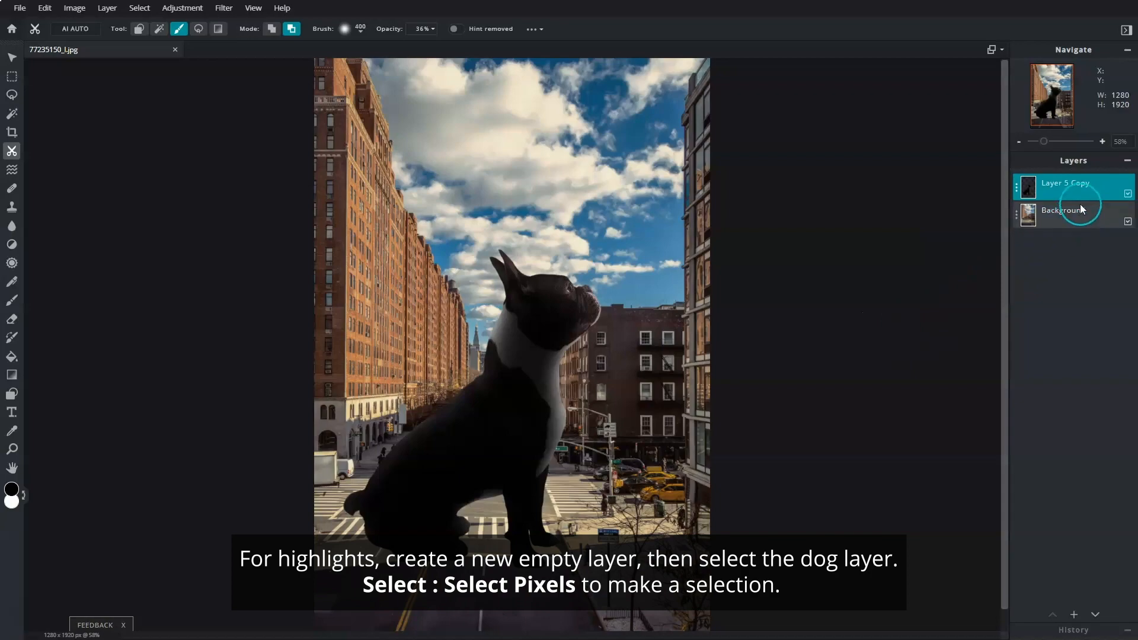
# Add an empty layer above the dog, and make a selection from the dog layer's pixels.
pyautogui.click(1083, 258)
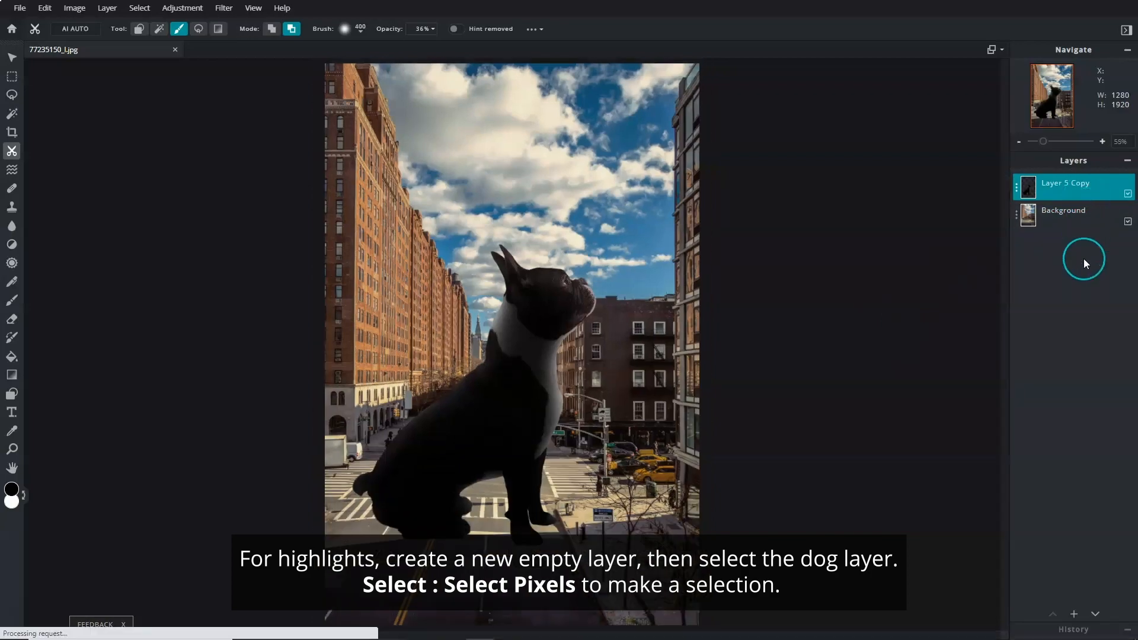
pyautogui.click(1072, 614)
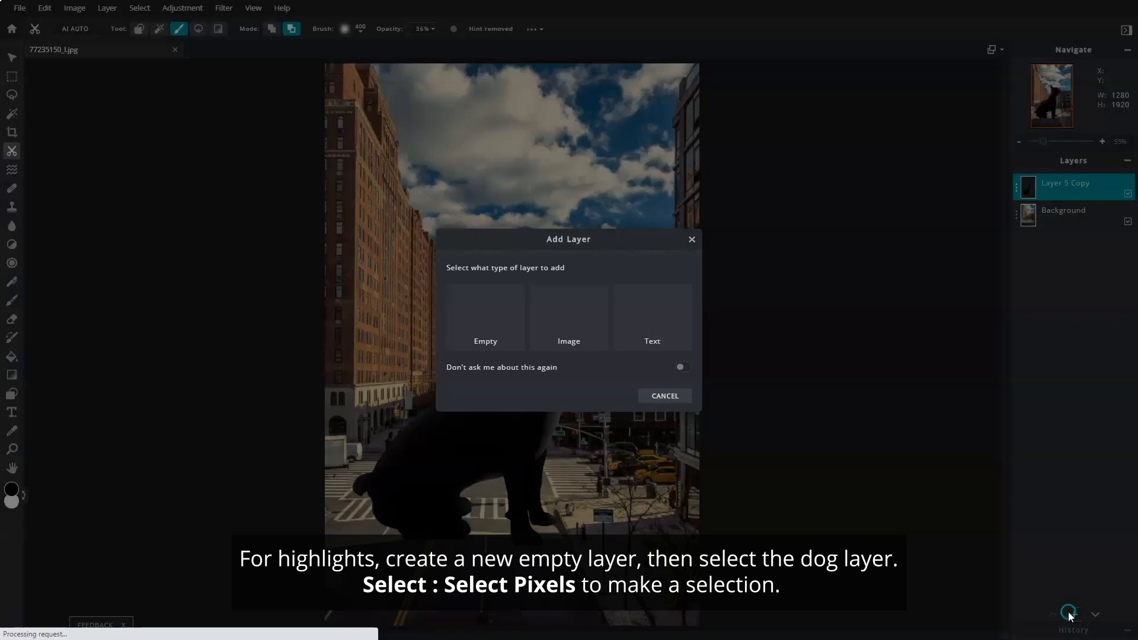
pyautogui.click(504, 343)
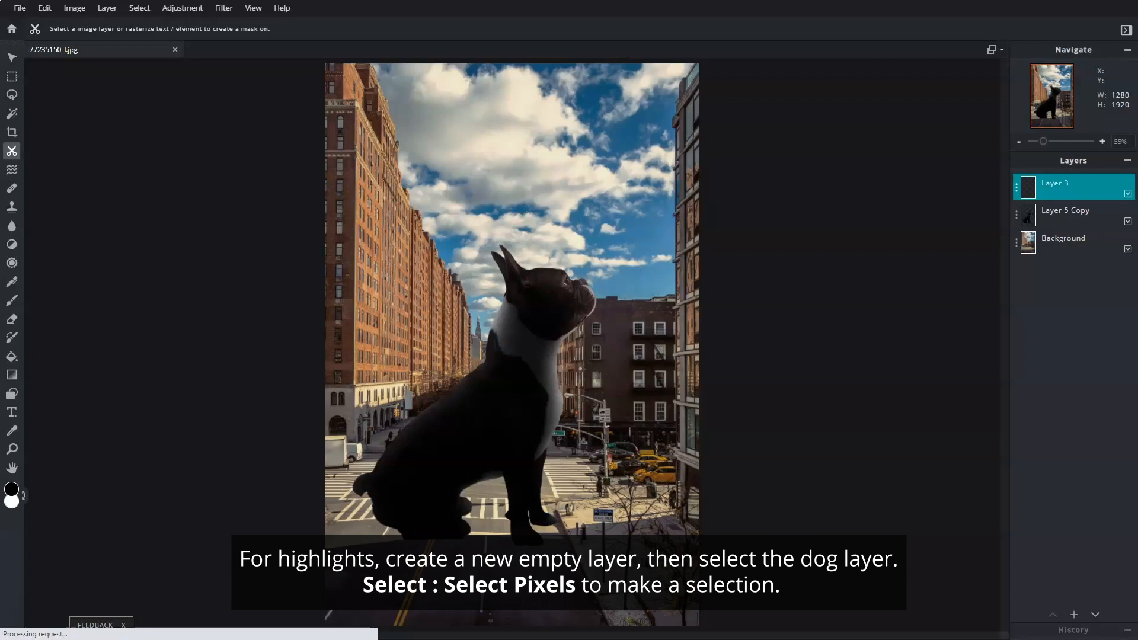
pyautogui.click(1065, 219)
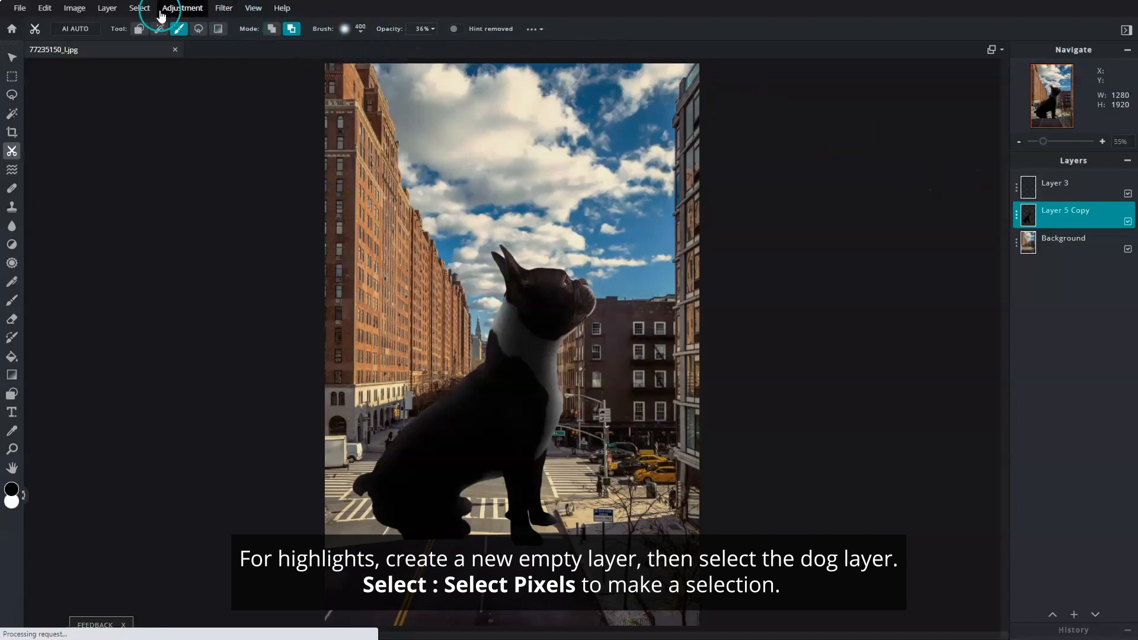
pyautogui.click(139, 8)
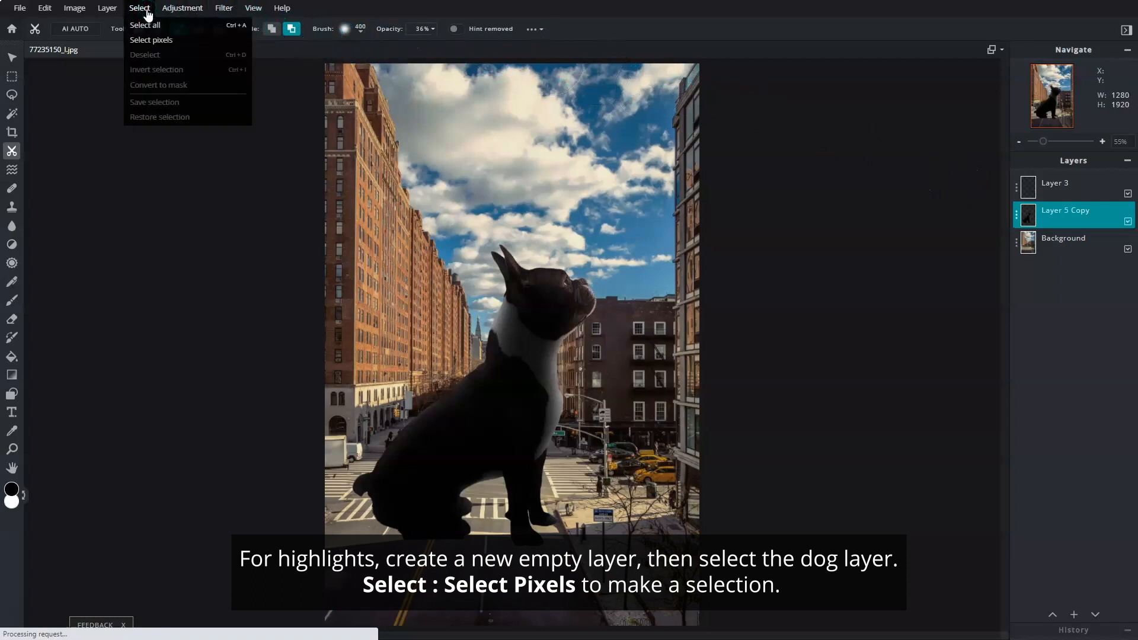
pyautogui.click(194, 39)
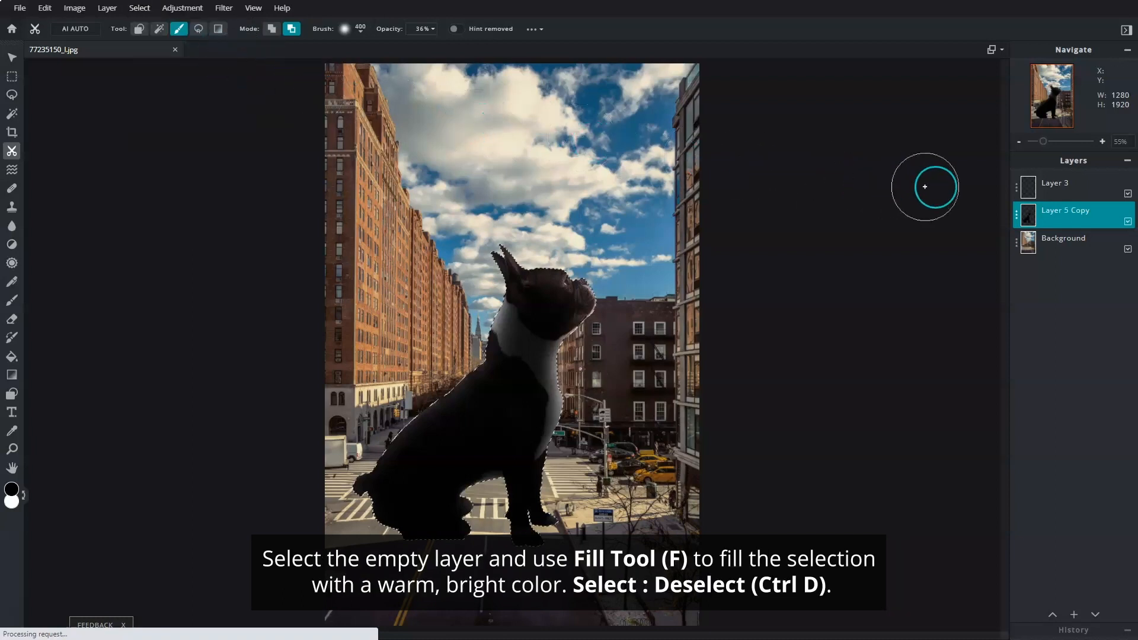
# Fill the dog-shaped selection on the empty layer with orange #D88818, and deselect.
pyautogui.click(1064, 189)
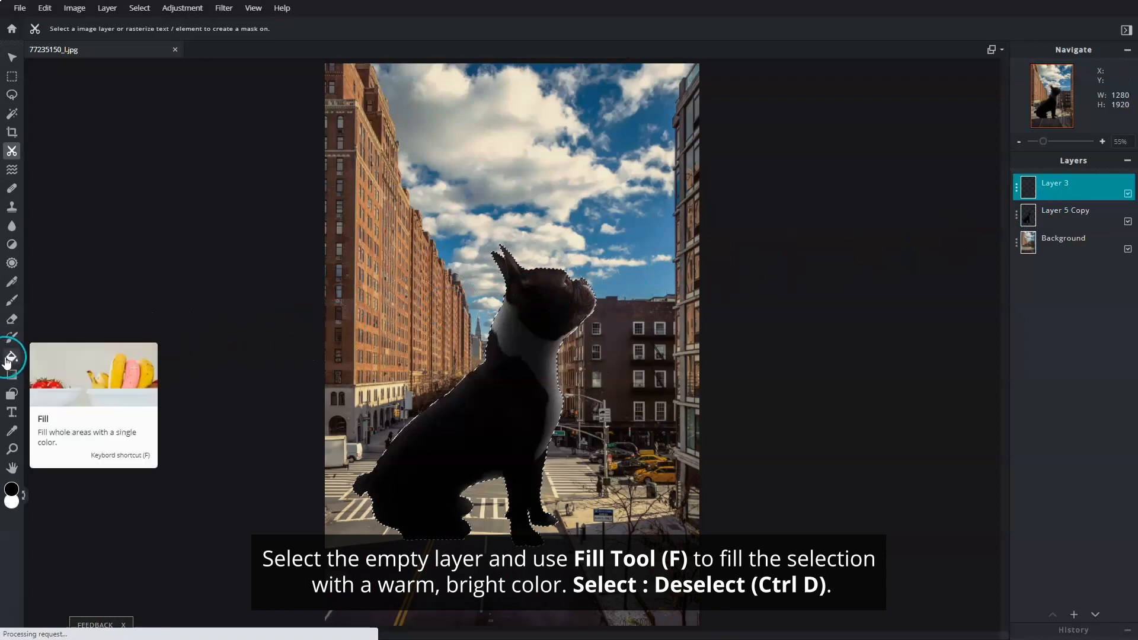
pyautogui.click(8, 357)
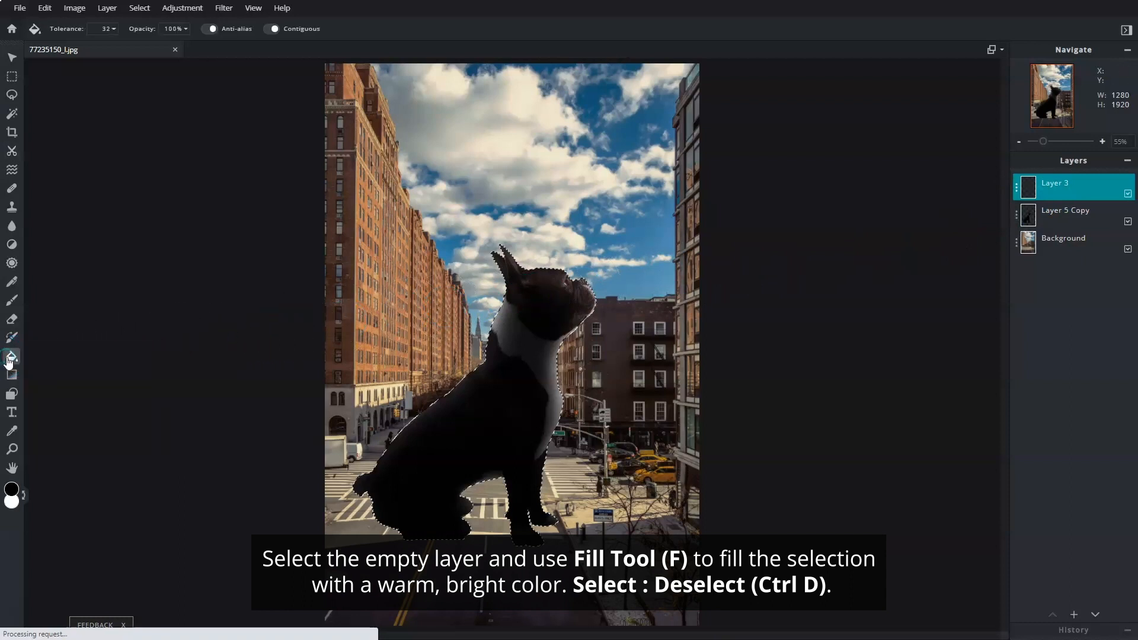
pyautogui.click(12, 489)
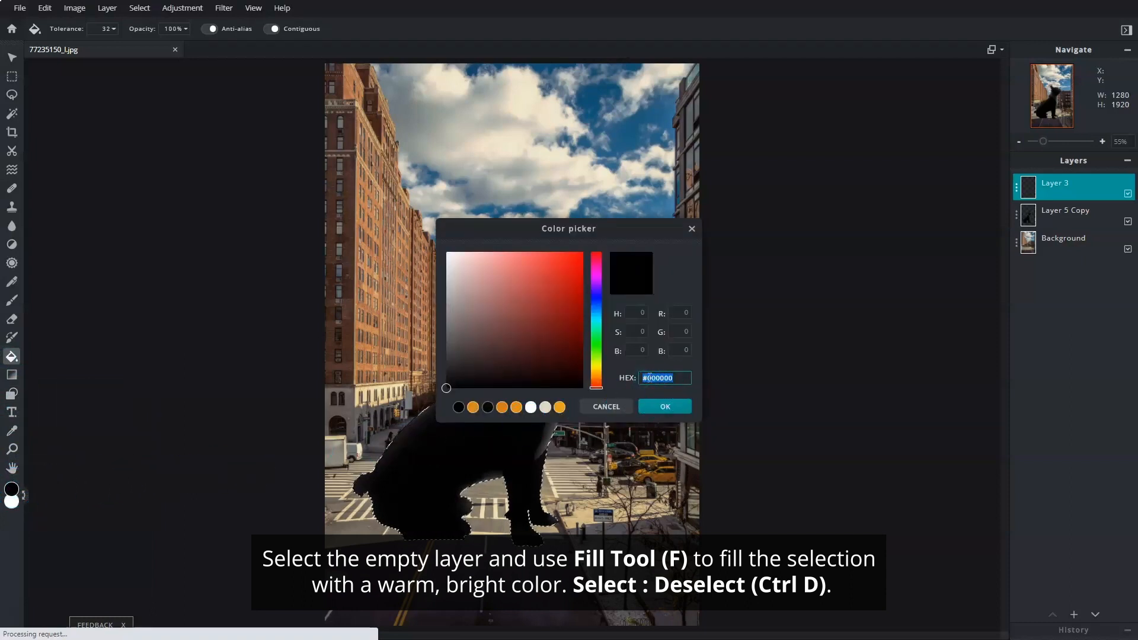
pyautogui.write('#D88818')
pyautogui.click(680, 378)
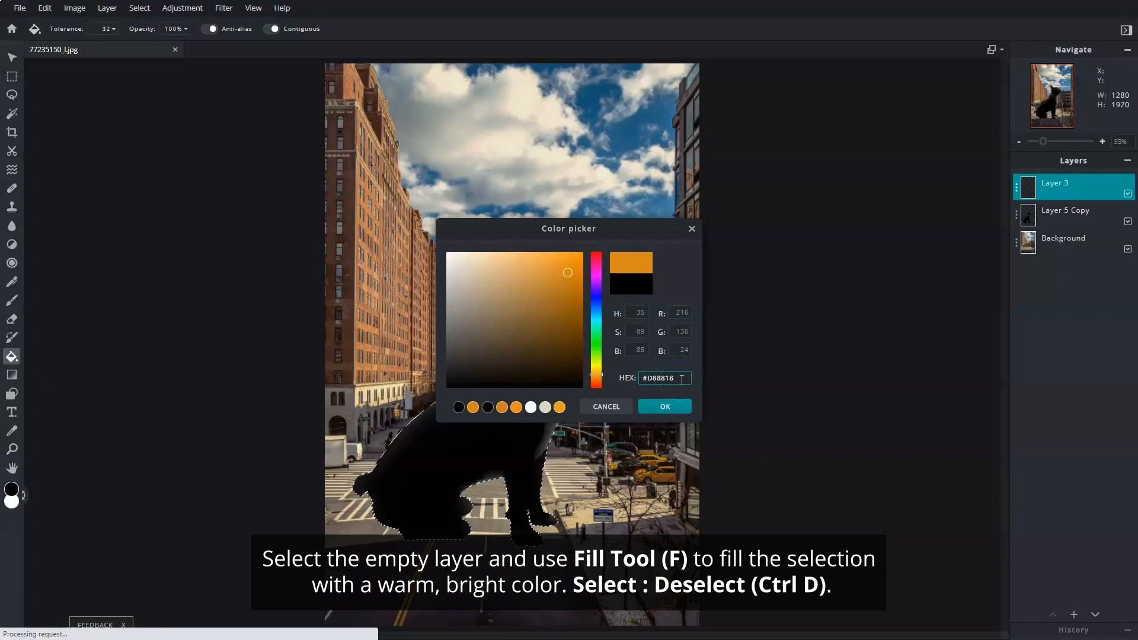
pyautogui.click(680, 407)
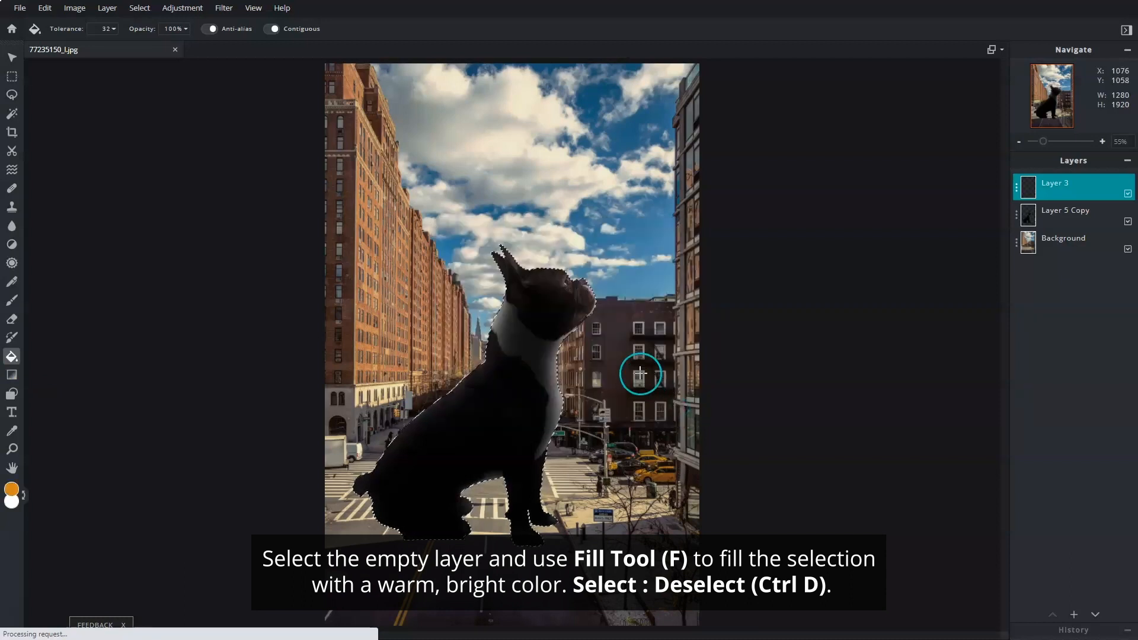
pyautogui.click(508, 389)
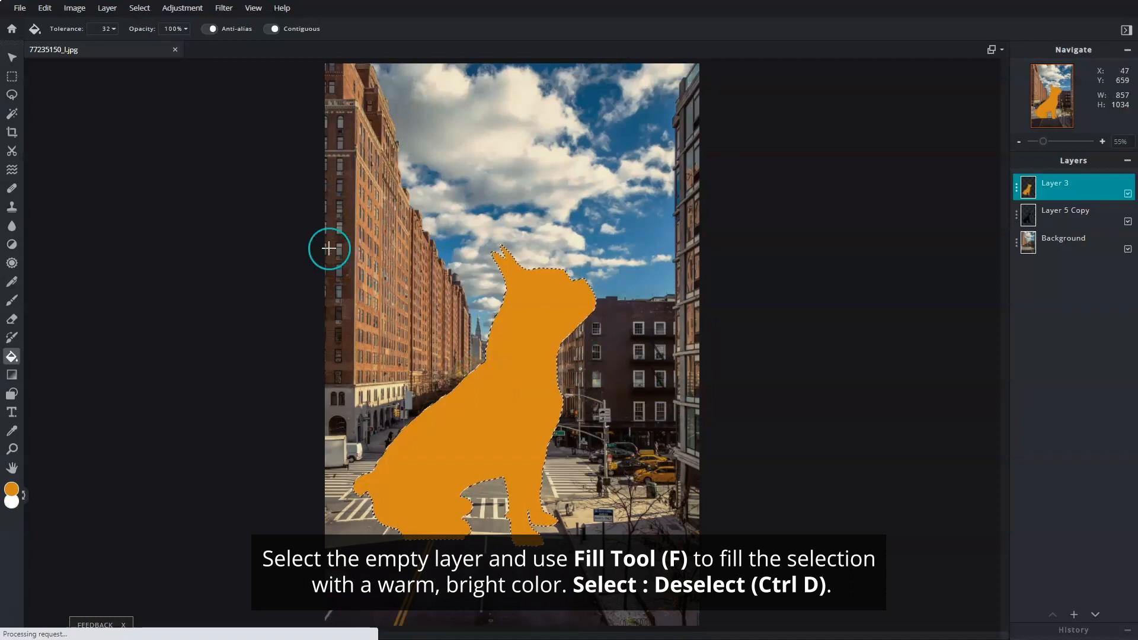
pyautogui.click(139, 7)
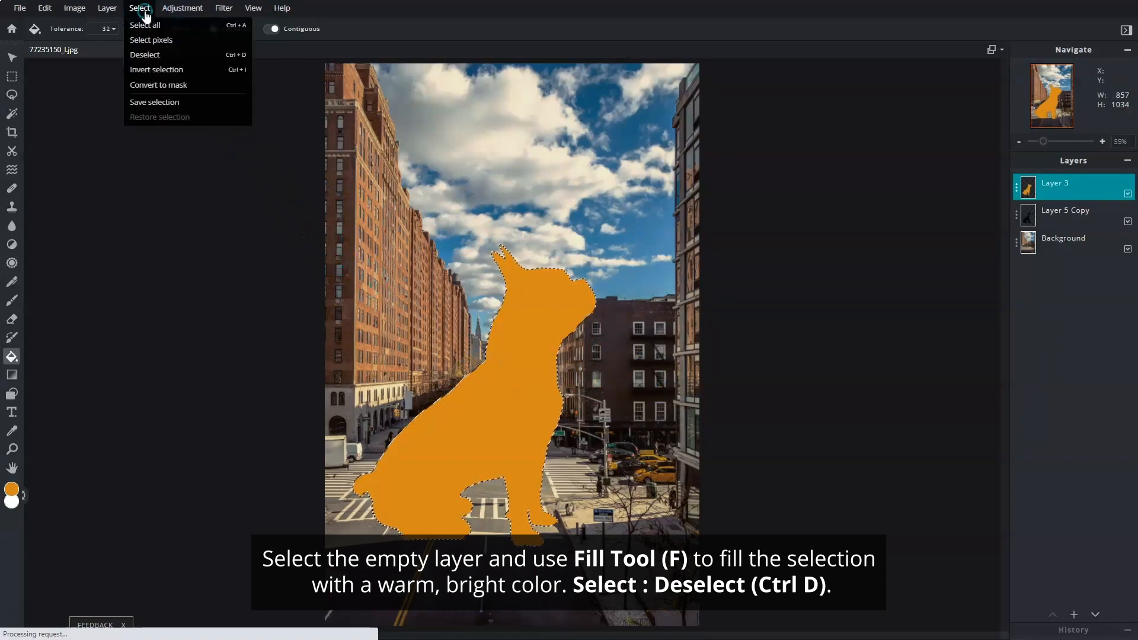
pyautogui.click(181, 59)
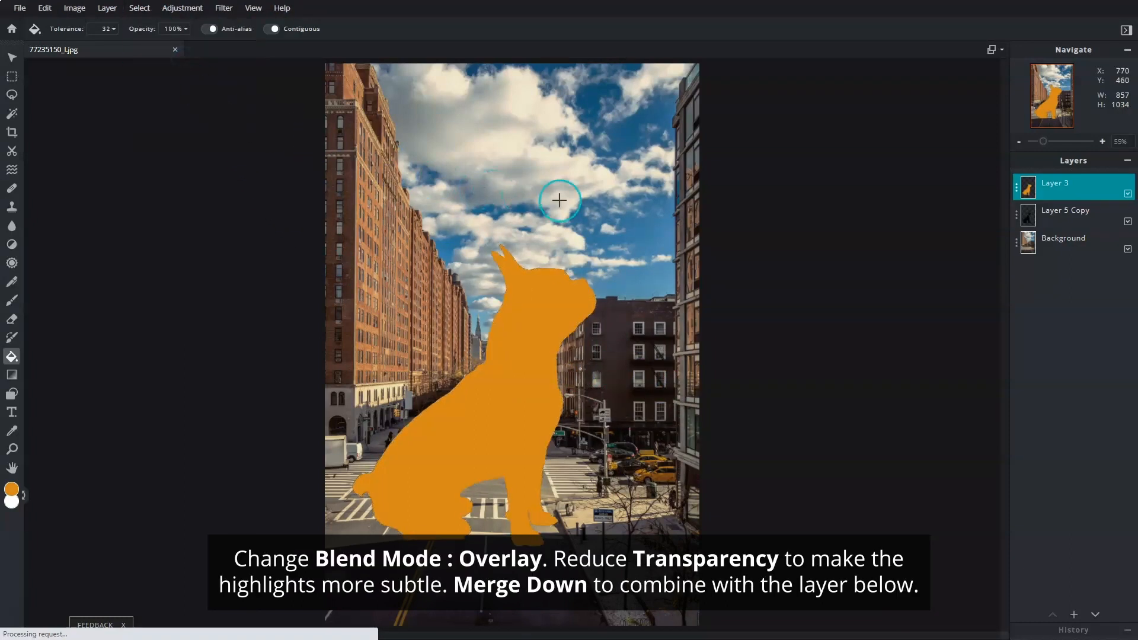
# Blend the orange layer in Overlay mode at transparency 28, and merge it down into the dog layer.
pyautogui.click(1015, 188)
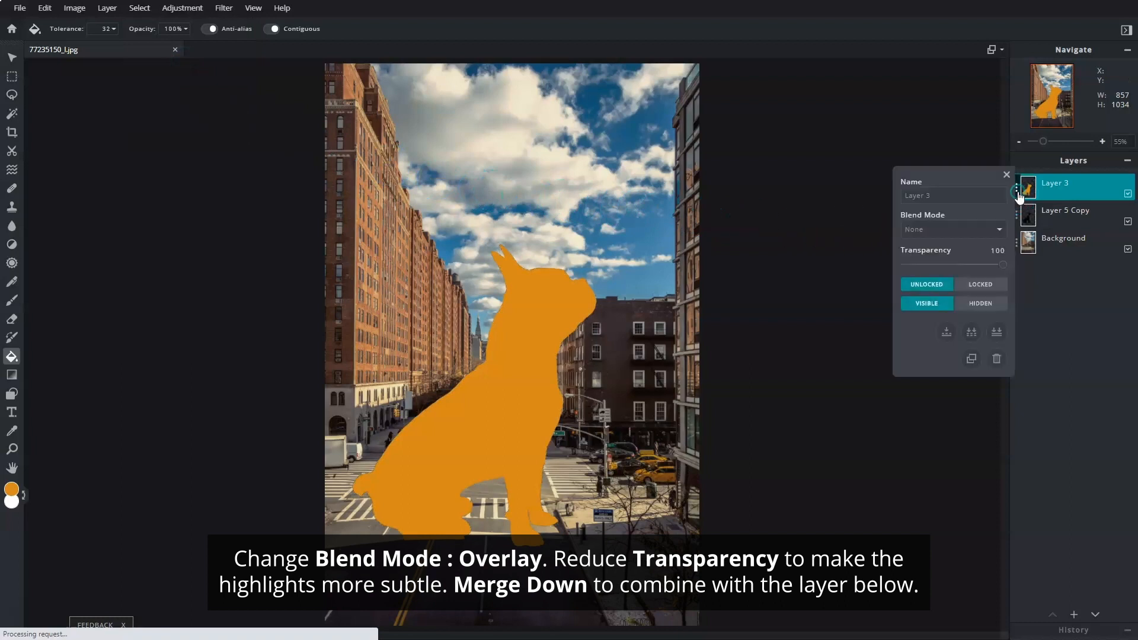
pyautogui.click(999, 230)
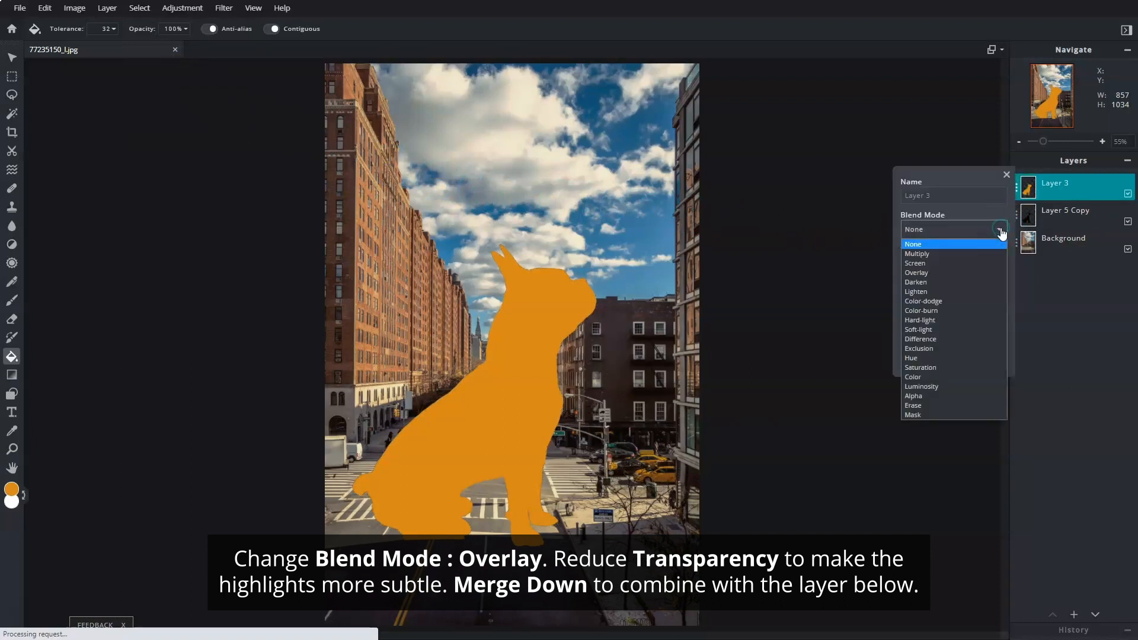
pyautogui.click(951, 272)
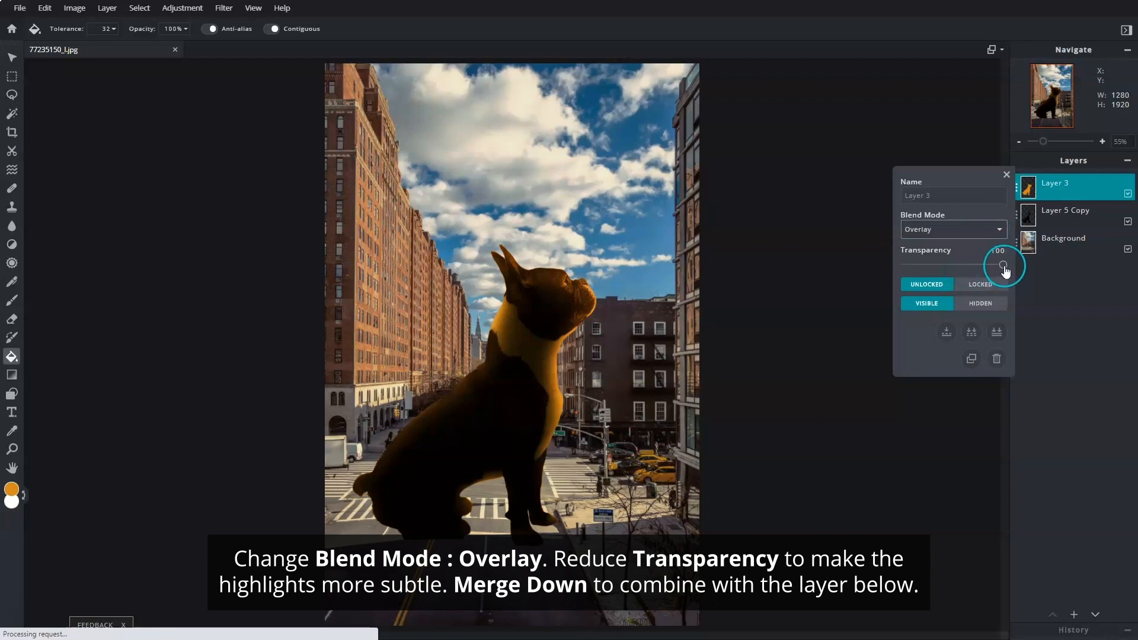
pyautogui.moveTo(991, 271); pyautogui.dragTo(935, 267)
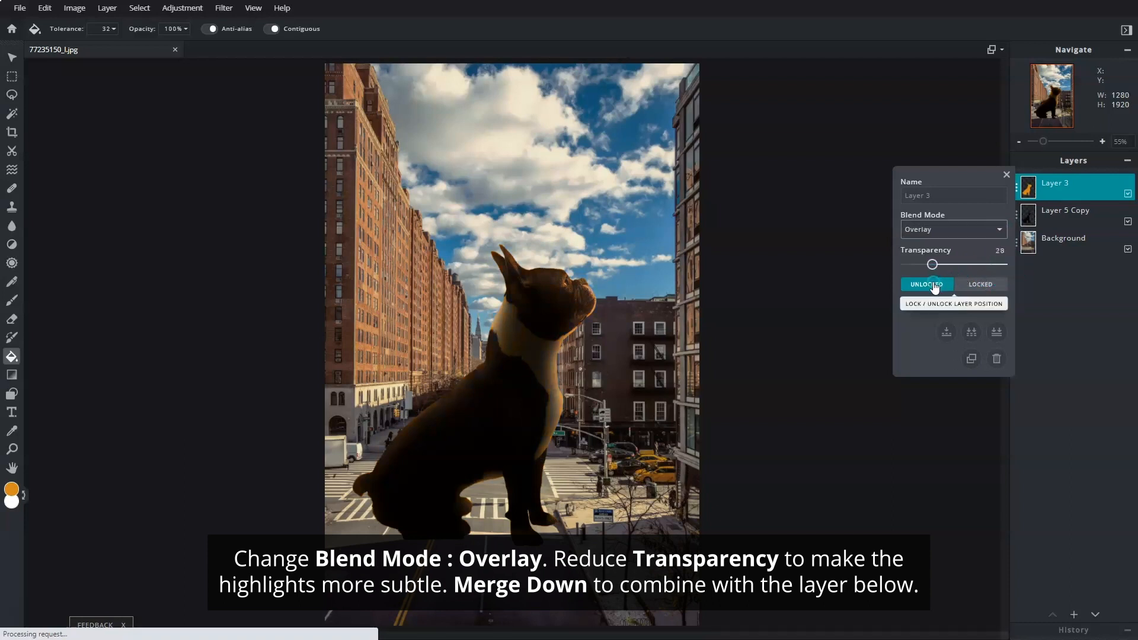
pyautogui.click(947, 330)
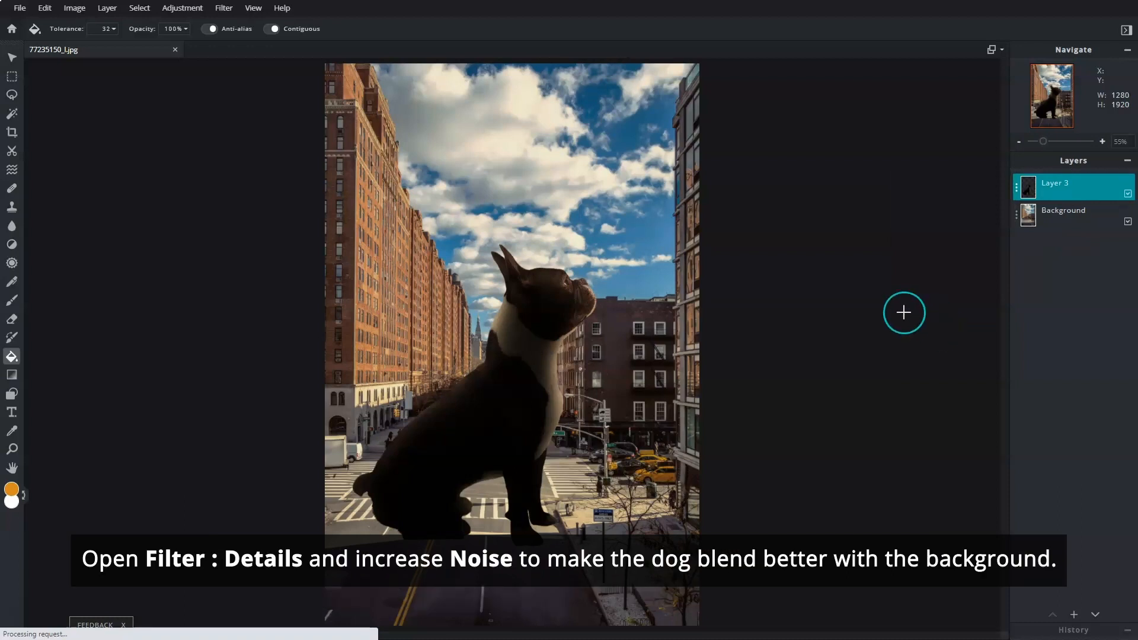
# Add noise to the dog layer with an amount of 5.
pyautogui.click(229, 16)
pyautogui.click(252, 47)
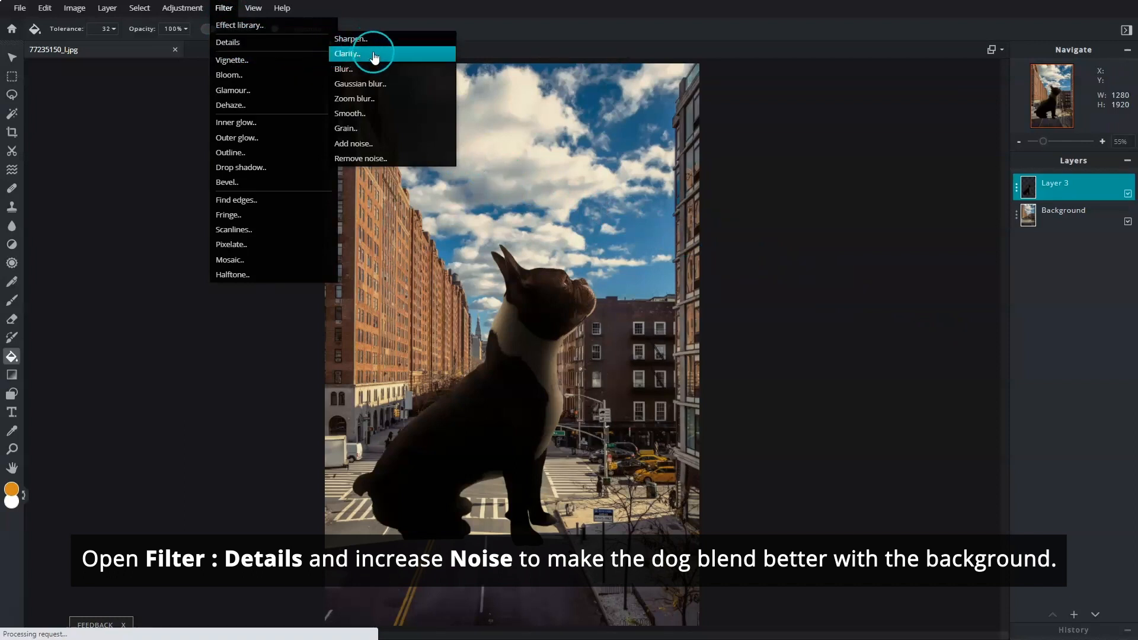
pyautogui.click(394, 141)
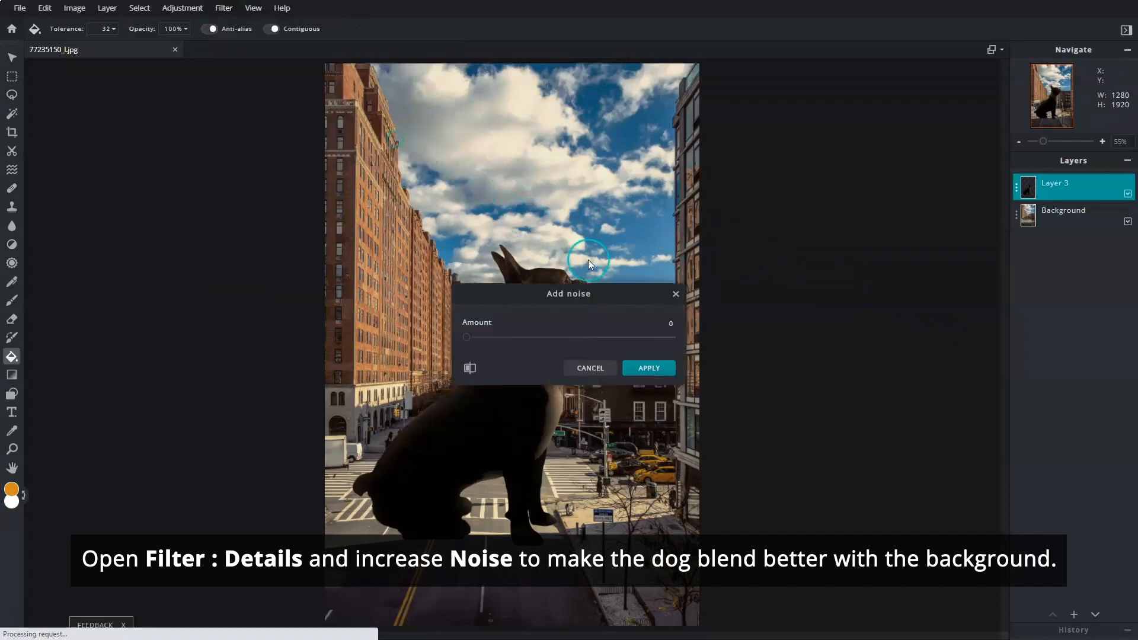
pyautogui.moveTo(592, 290); pyautogui.dragTo(810, 245)
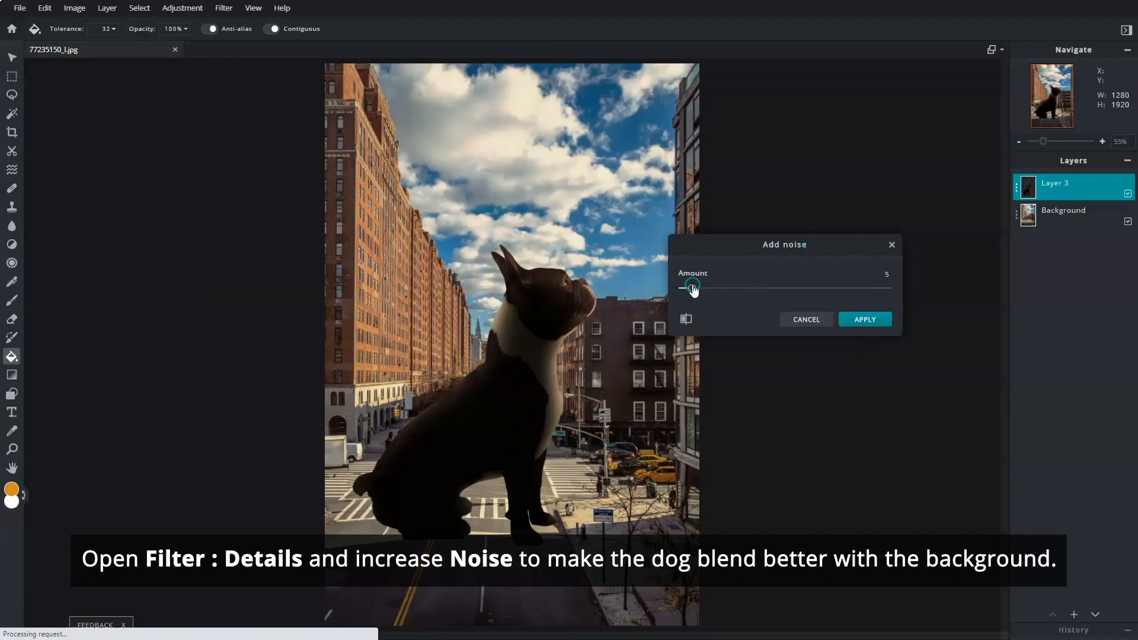
pyautogui.click(882, 324)
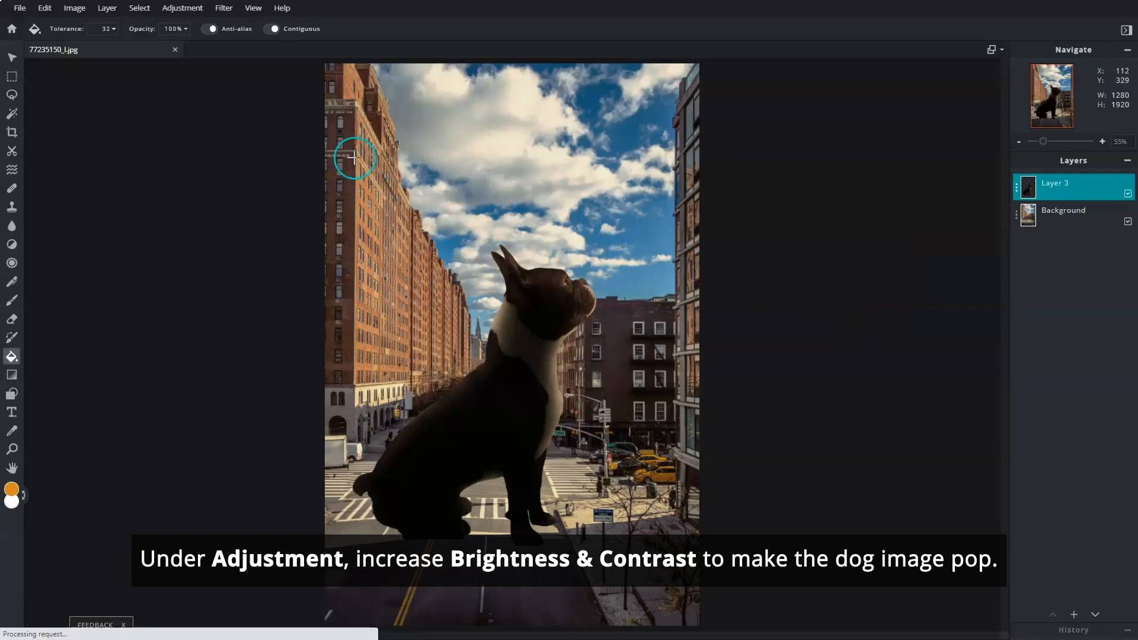
# Adjust the dog layer's brightness to 15 and its contrast to about 3.
pyautogui.click(183, 9)
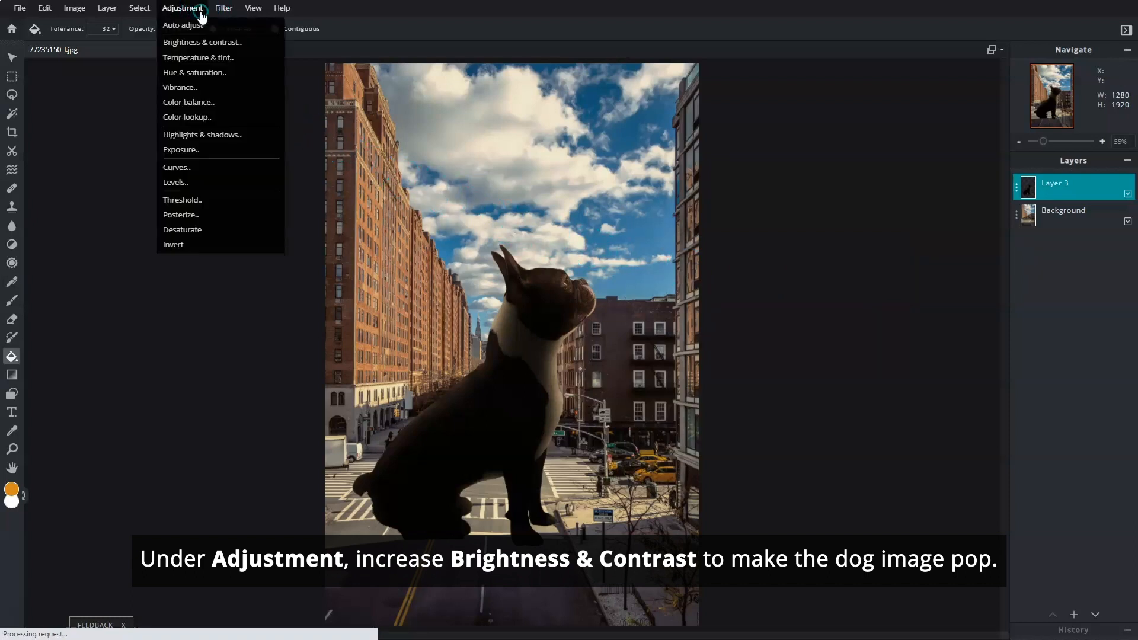
pyautogui.click(253, 48)
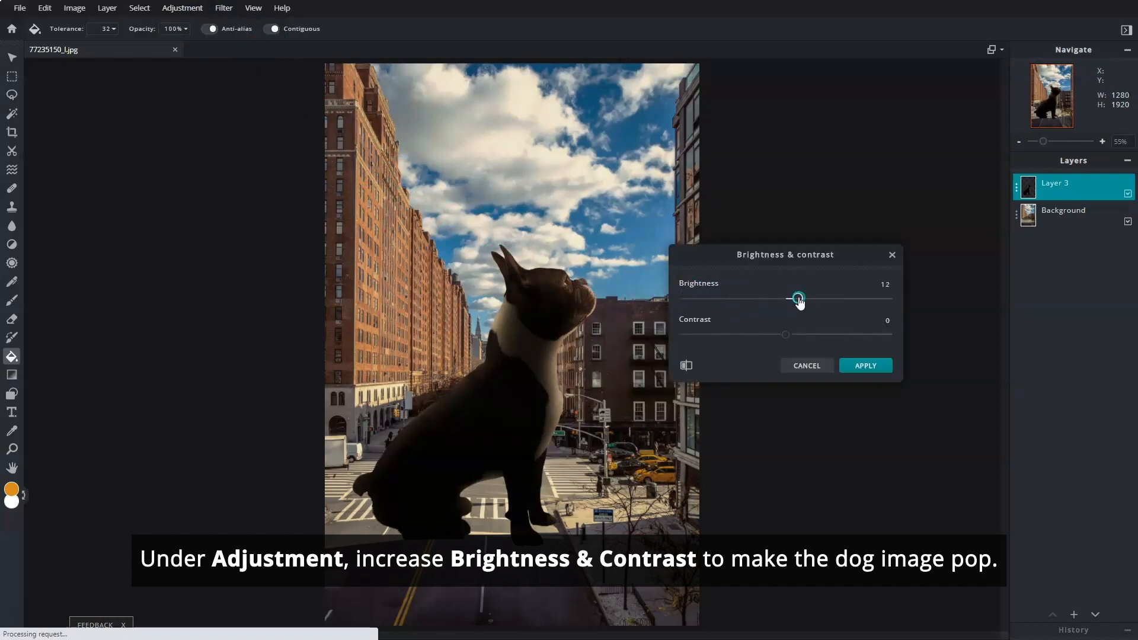
pyautogui.click(786, 335)
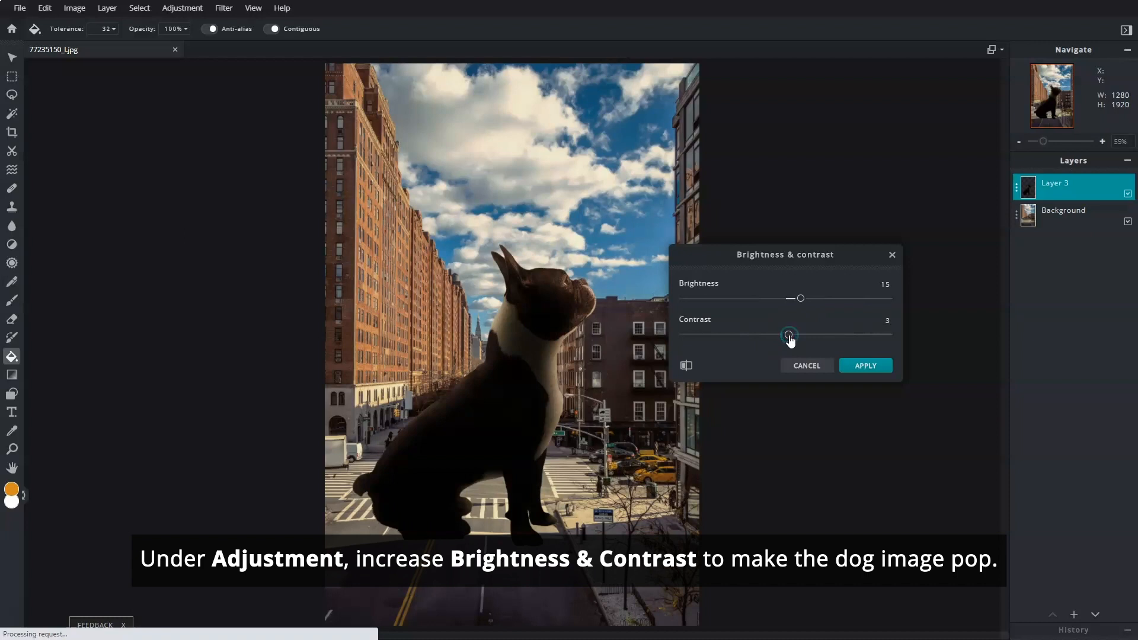
pyautogui.click(868, 366)
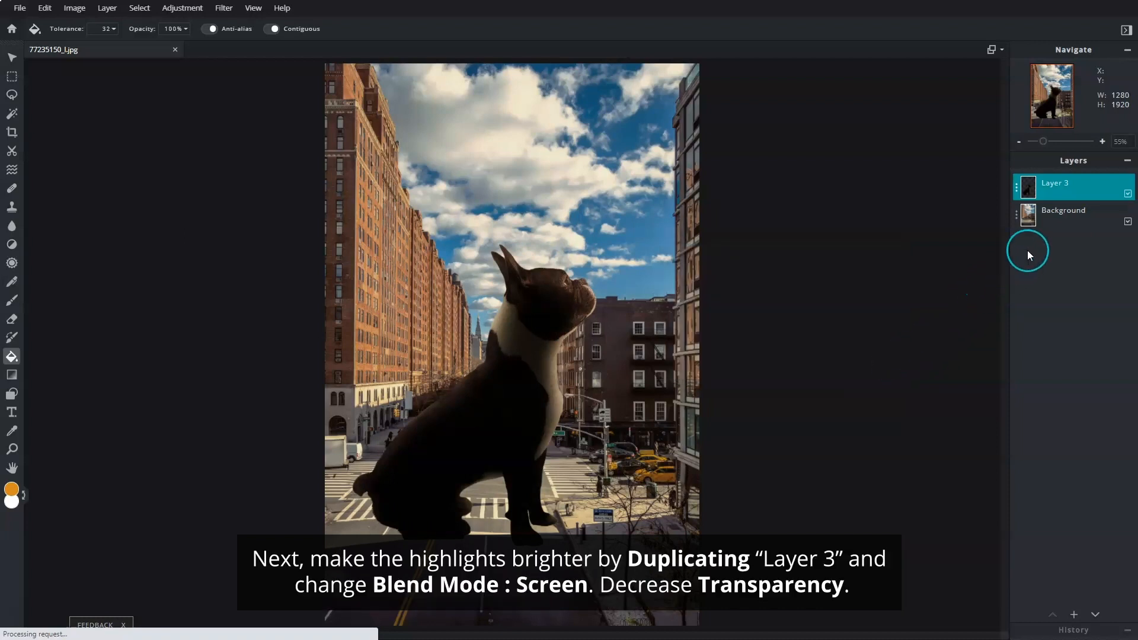
# Duplicate the dog layer, Layer 3.
pyautogui.click(1120, 141)
pyautogui.write('61')
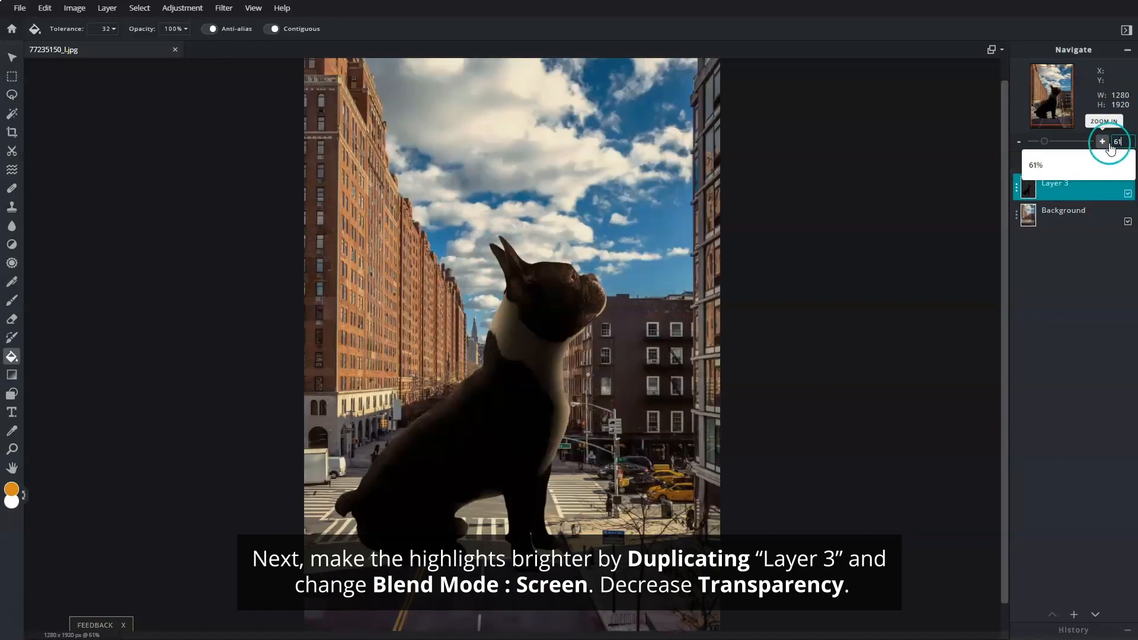
pyautogui.click(1082, 172)
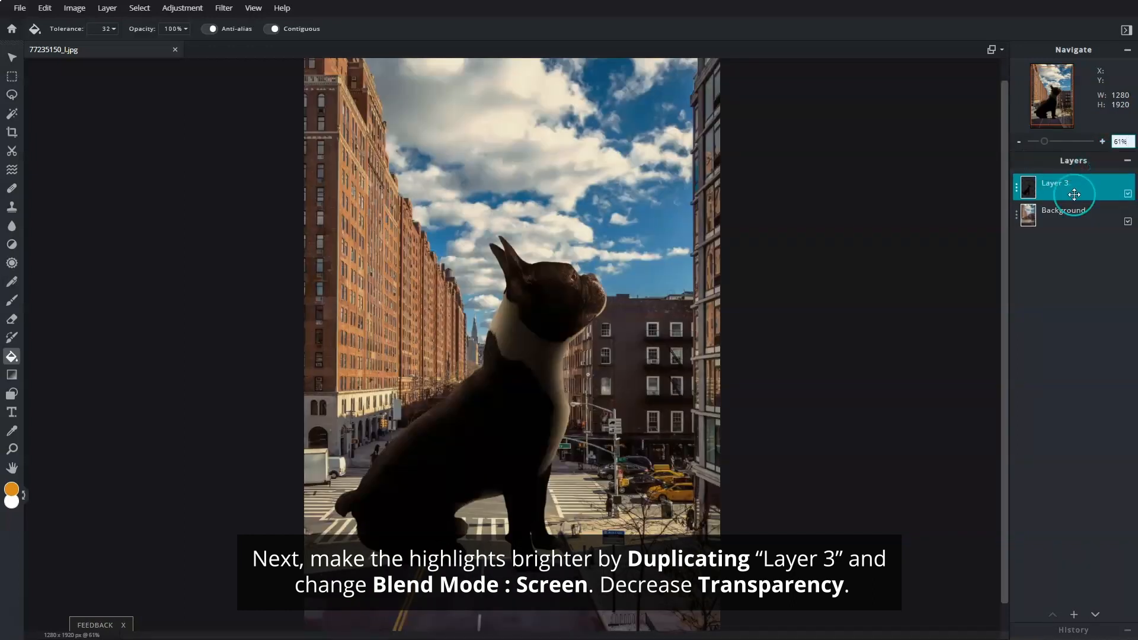
pyautogui.click(1017, 189)
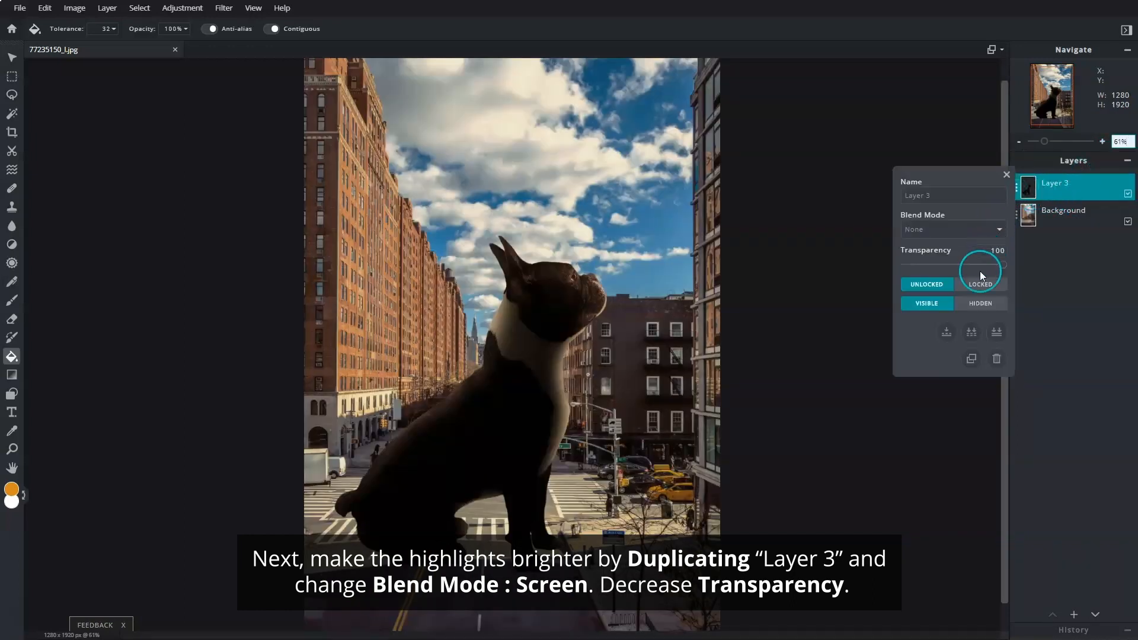
pyautogui.click(971, 358)
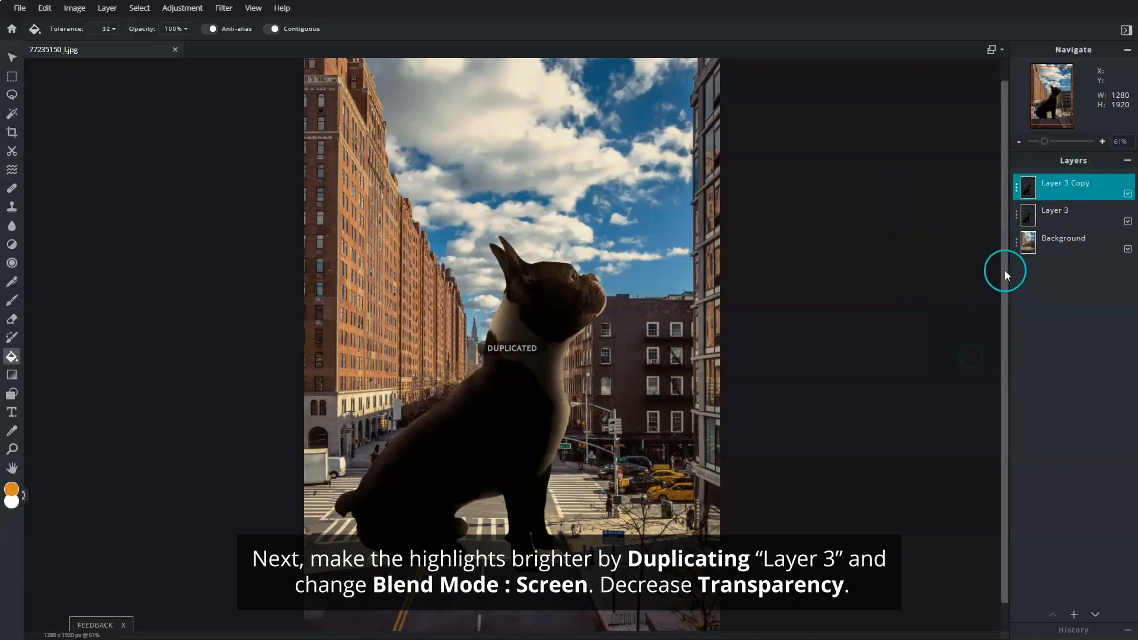
# Blend the duplicated dog layer in Screen mode at transparency 49.
pyautogui.click(1016, 189)
pyautogui.click(1001, 230)
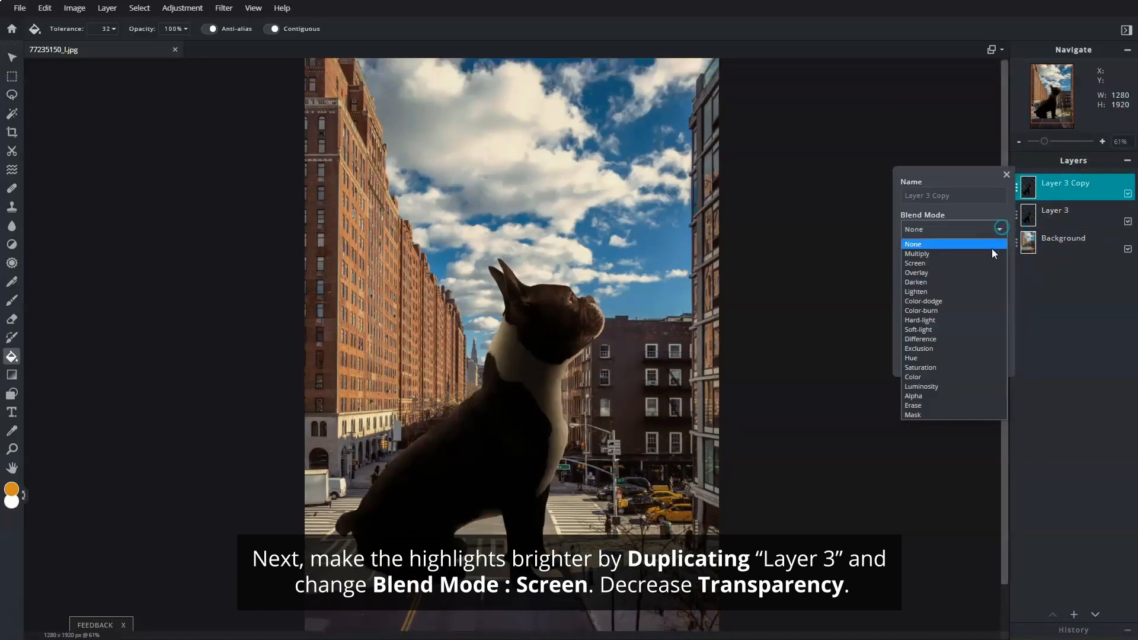
pyautogui.click(989, 261)
pyautogui.moveTo(997, 270); pyautogui.dragTo(966, 266)
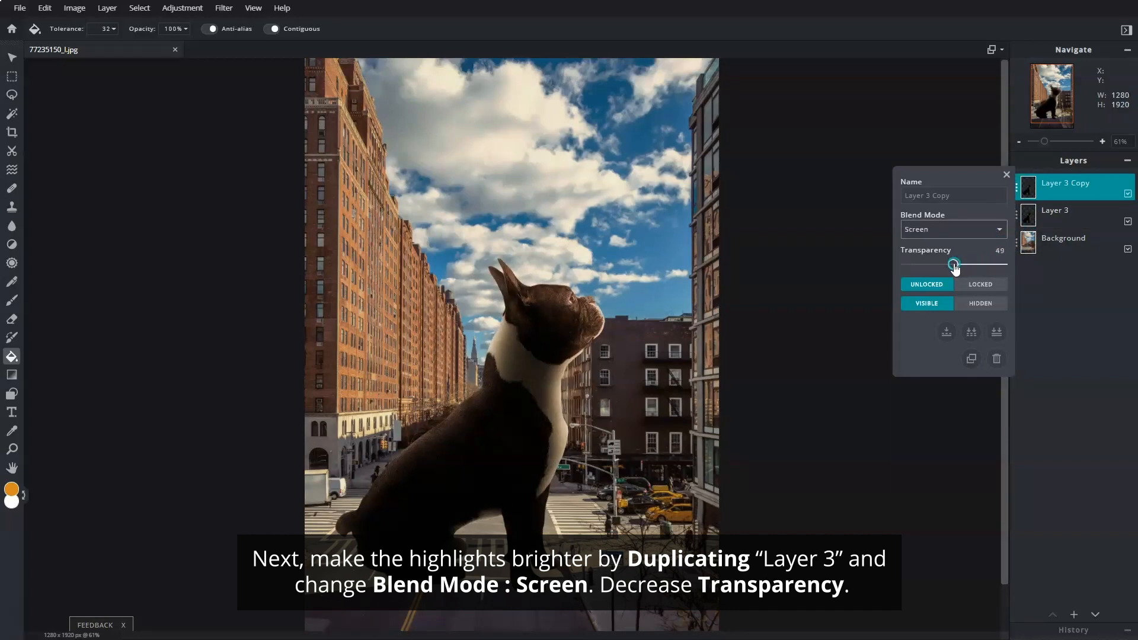
pyautogui.click(1007, 176)
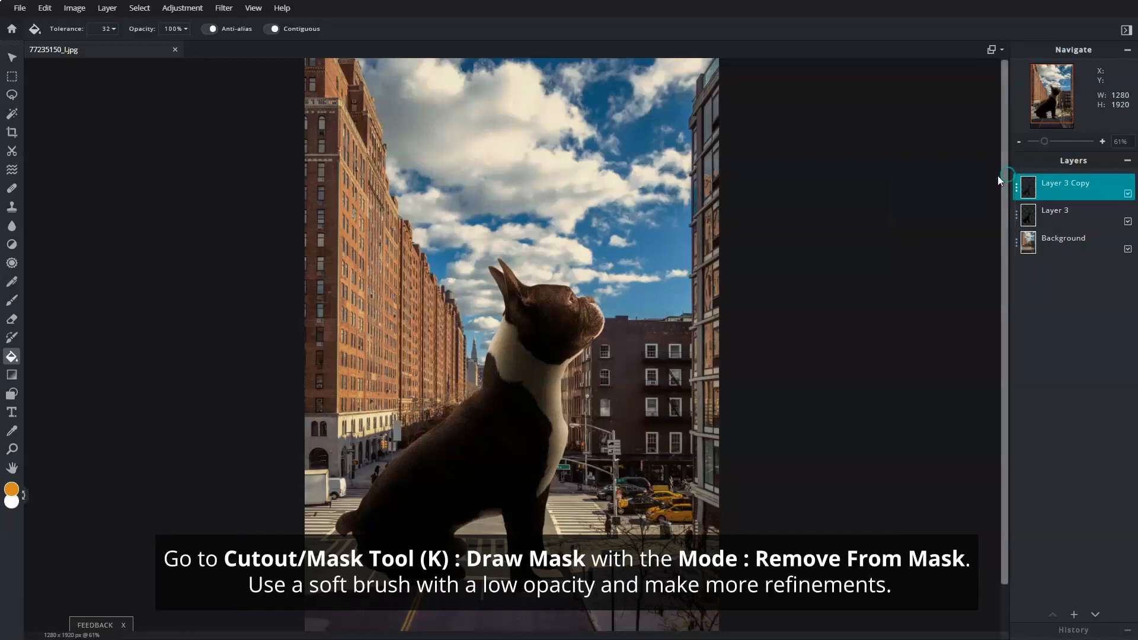
# Mask out the Screen copy over the dog's dark body with Draw Mask in remove mode, using a soft 400 brush at 35% opacity.
pyautogui.click(13, 153)
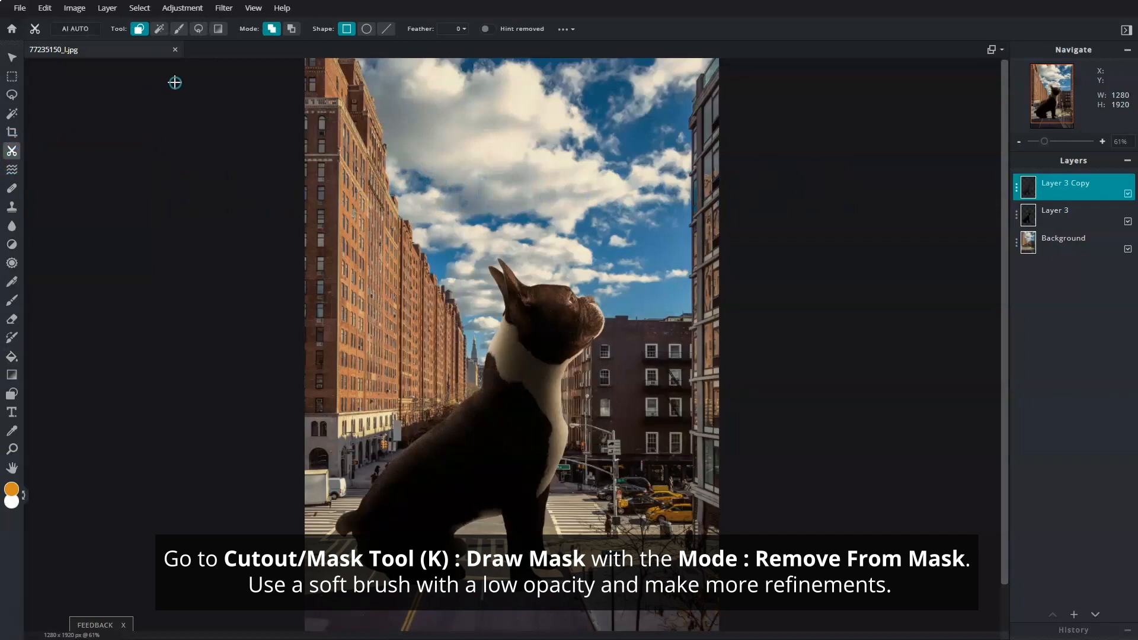
pyautogui.click(180, 29)
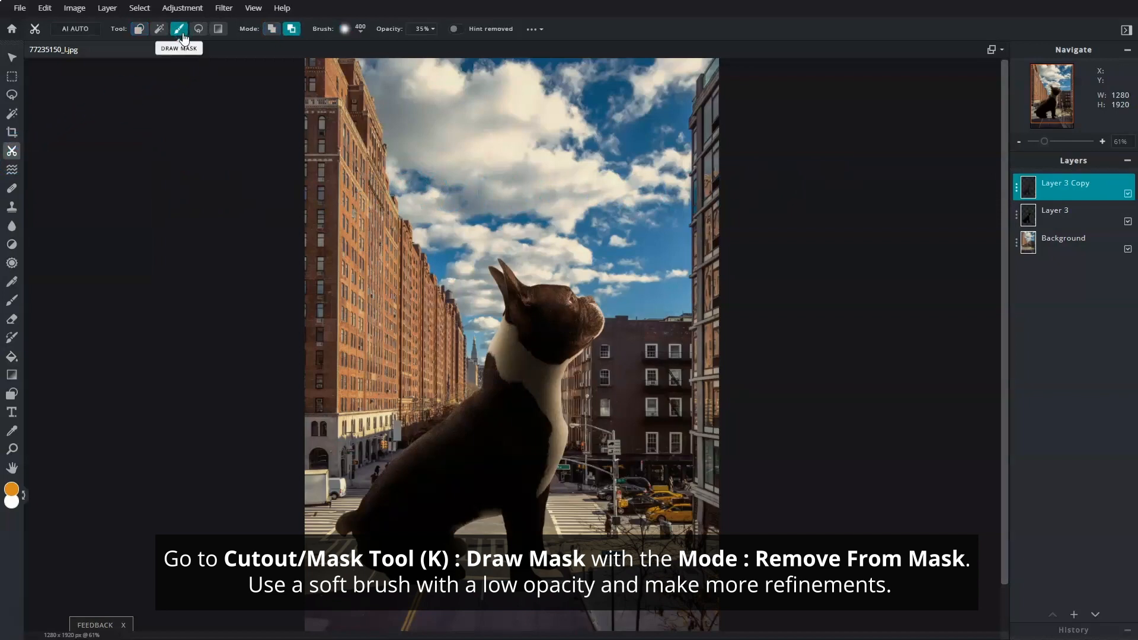
pyautogui.scroll(1, 568, 341)
pyautogui.click(532, 293)
pyautogui.click(441, 473)
pyautogui.click(368, 512)
pyautogui.click(473, 467)
pyautogui.click(403, 611)
pyautogui.click(419, 516)
pyautogui.moveTo(473, 478)
pyautogui.mouseDown()
pyautogui.moveTo(505, 614)
pyautogui.moveTo(493, 572)
pyautogui.moveTo(502, 450)
pyautogui.moveTo(555, 299)
pyautogui.moveTo(483, 259)
pyautogui.mouseUp()
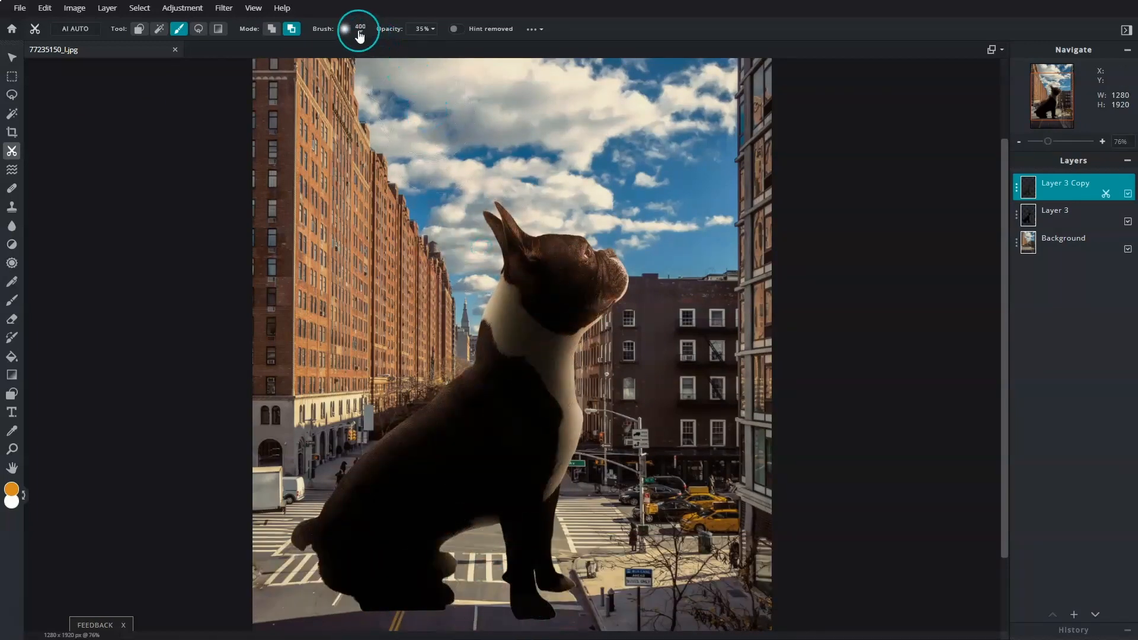
# Refine the Screen copy's mask along the dog's head, back and hindquarters with a 200 brush.
pyautogui.click(360, 29)
pyautogui.click(539, 233)
pyautogui.moveTo(487, 223)
pyautogui.mouseDown()
pyautogui.moveTo(507, 241)
pyautogui.moveTo(546, 465)
pyautogui.moveTo(521, 601)
pyautogui.moveTo(414, 595)
pyautogui.mouseUp()
pyautogui.moveTo(323, 535)
pyautogui.mouseDown()
pyautogui.moveTo(391, 470)
pyautogui.moveTo(482, 409)
pyautogui.moveTo(514, 324)
pyautogui.moveTo(397, 459)
pyautogui.mouseUp()
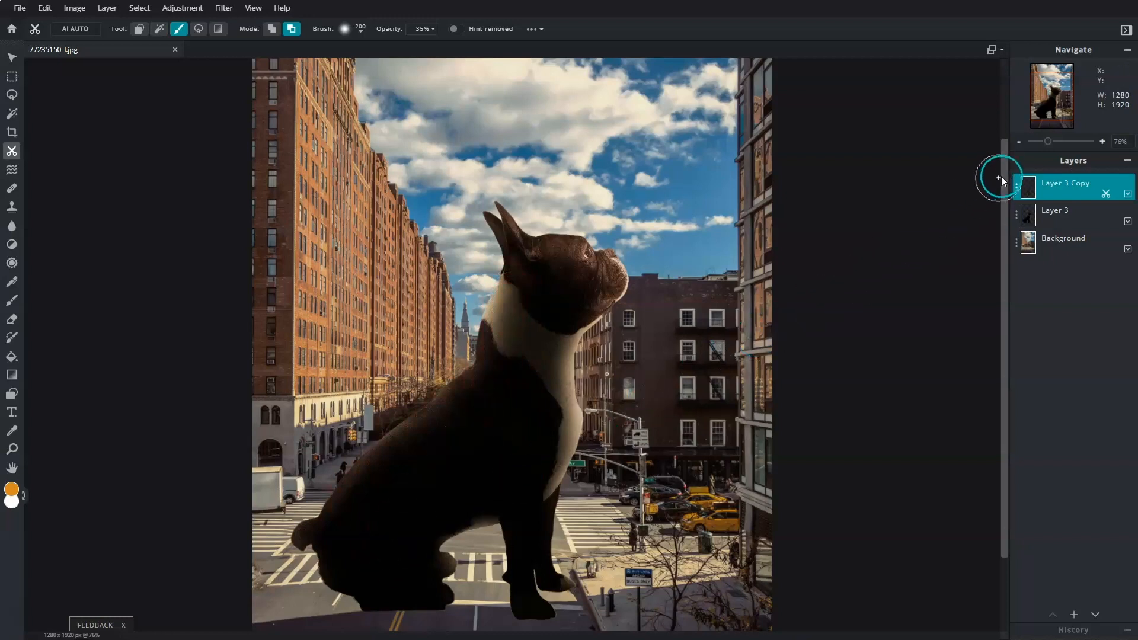
# Merge the masked Screen copy down into the dog layer.
pyautogui.click(1019, 186)
pyautogui.click(953, 323)
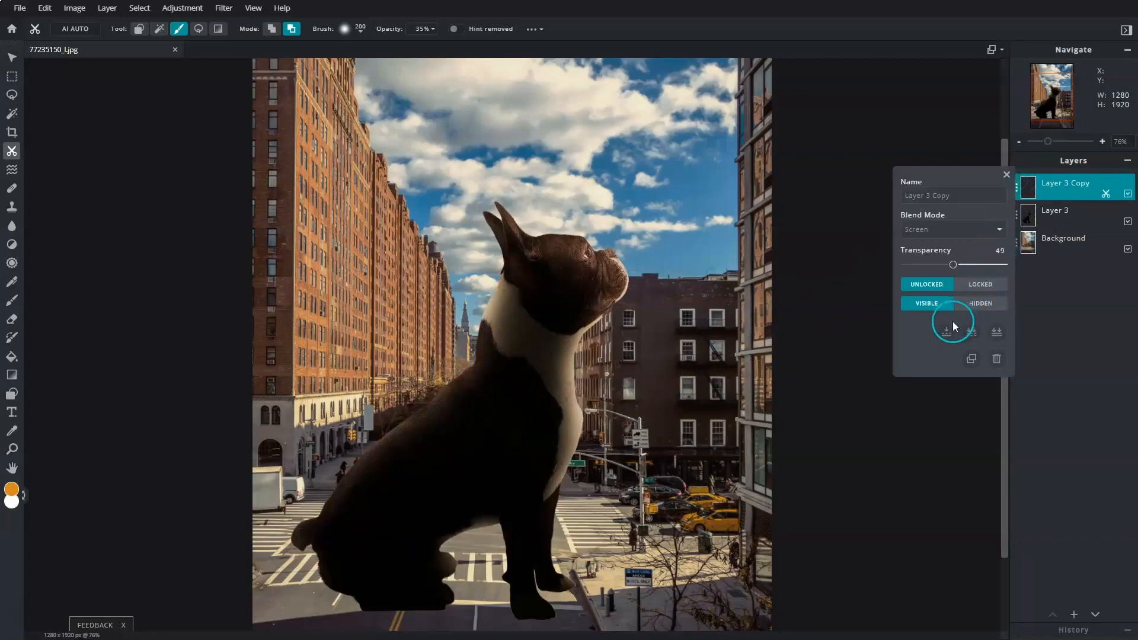
pyautogui.click(947, 330)
# Add an empty layer for the ground shadow and move it beneath the dog layer.
pyautogui.scroll(-2, 850, 351)
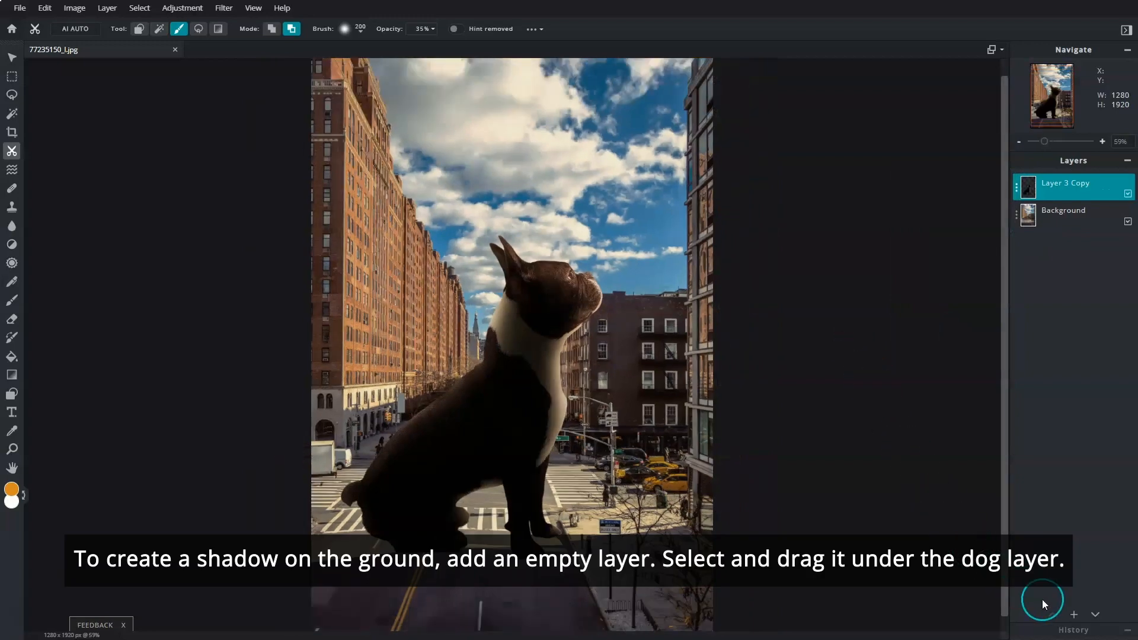
pyautogui.click(1074, 614)
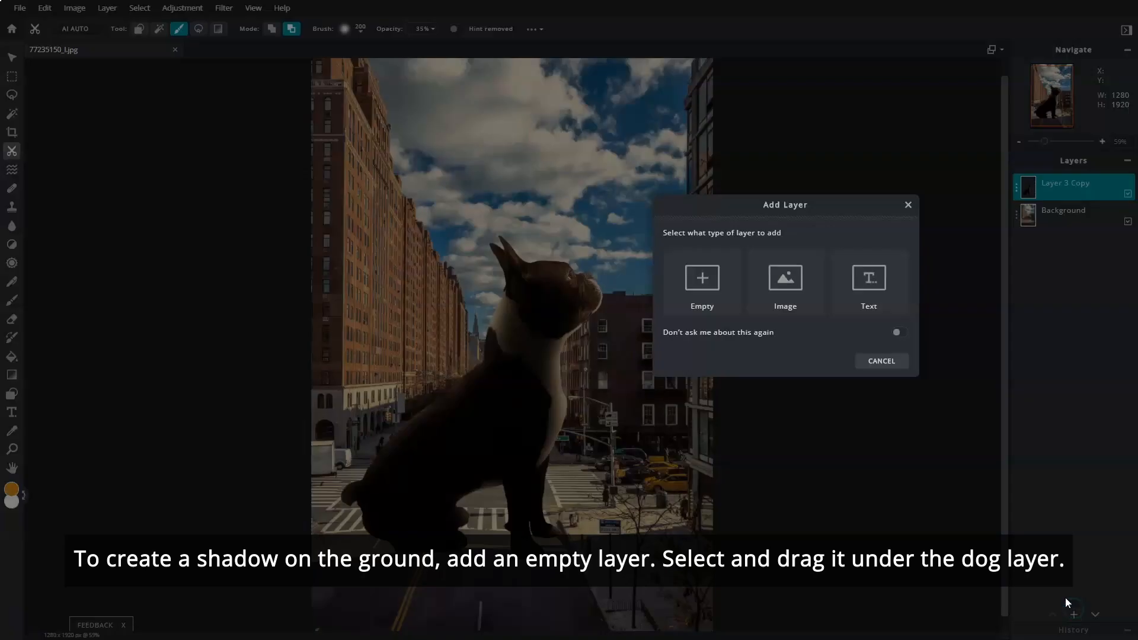
pyautogui.click(725, 309)
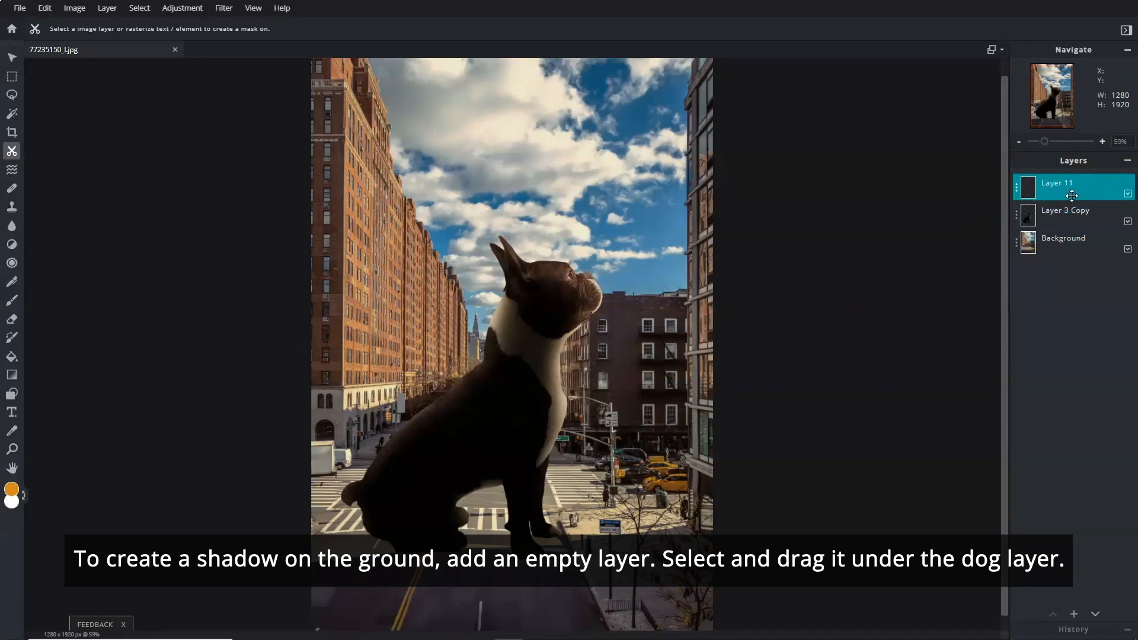
pyautogui.moveTo(1072, 196); pyautogui.dragTo(1073, 218)
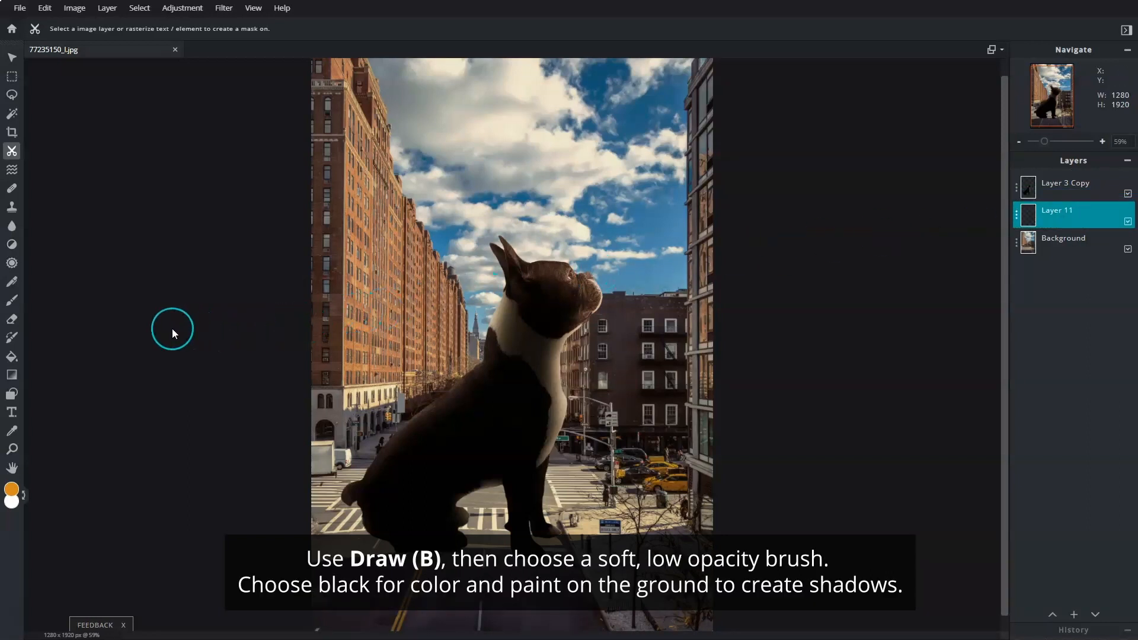
# Activate the Draw tool and set the foreground color to black.
pyautogui.click(11, 300)
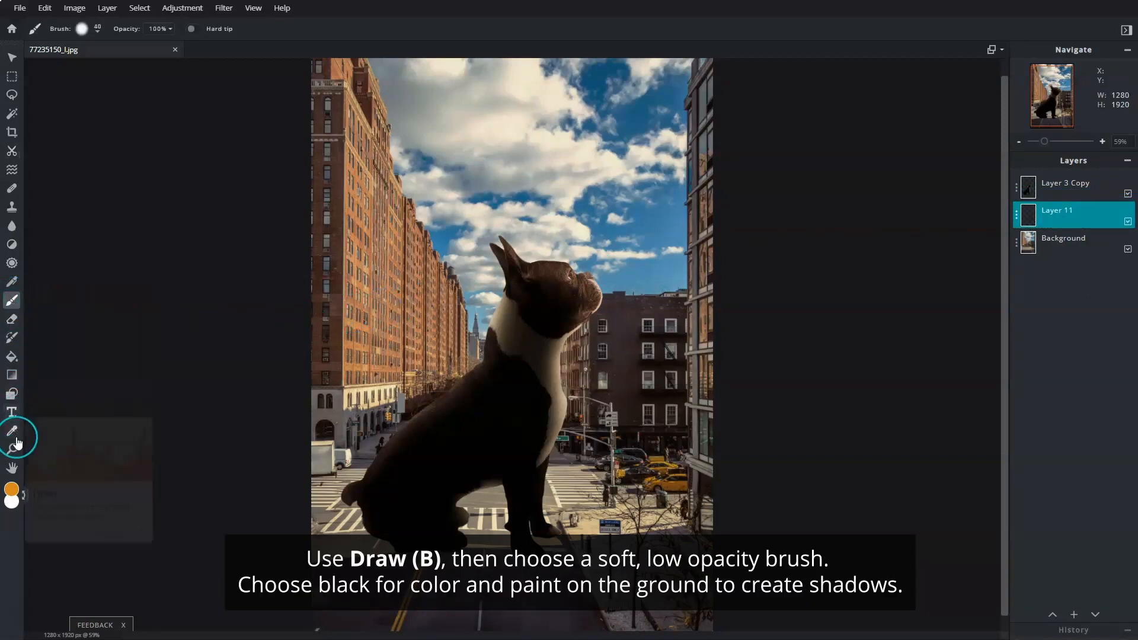
pyautogui.click(12, 492)
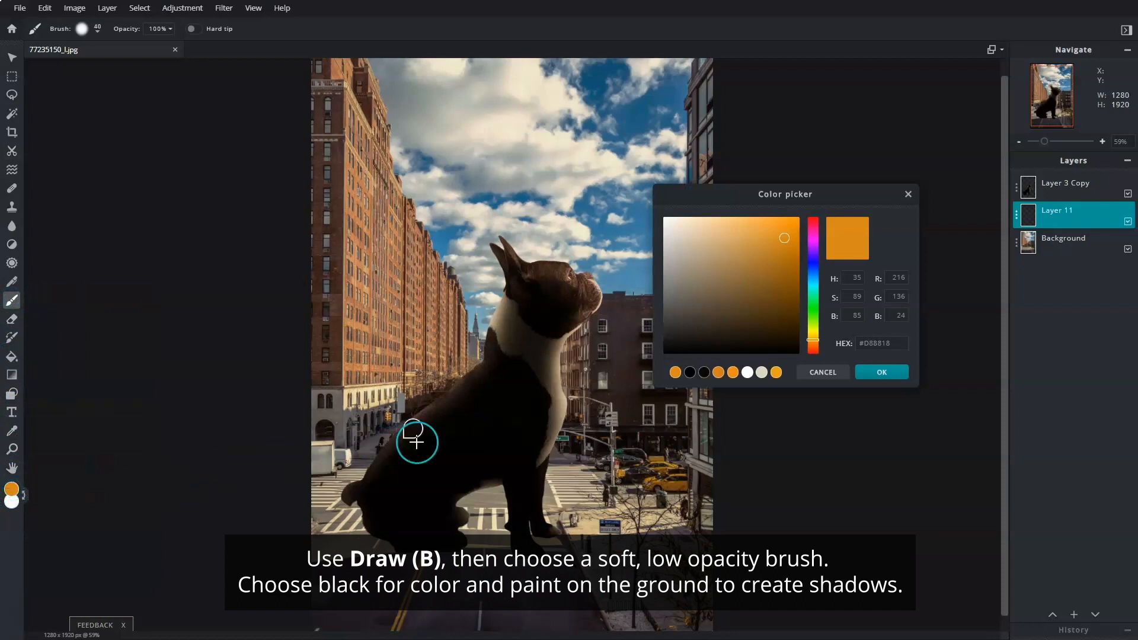
pyautogui.moveTo(786, 243); pyautogui.dragTo(801, 361)
pyautogui.click(884, 373)
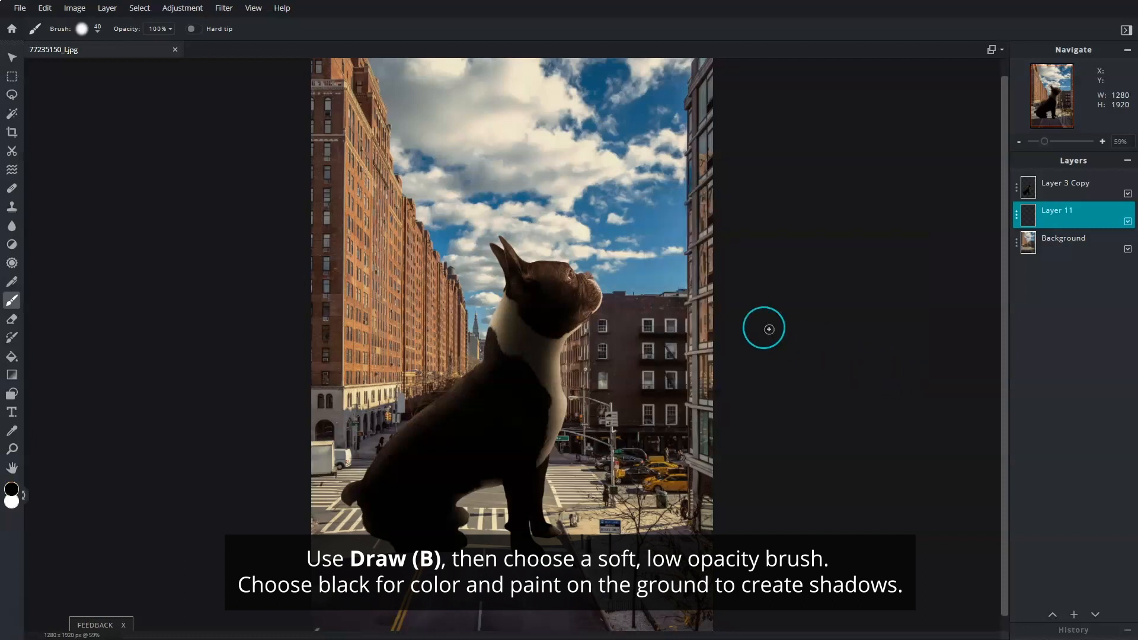
# Configure the Draw brush as a soft 500 px tip at 28% opacity.
pyautogui.click(98, 30)
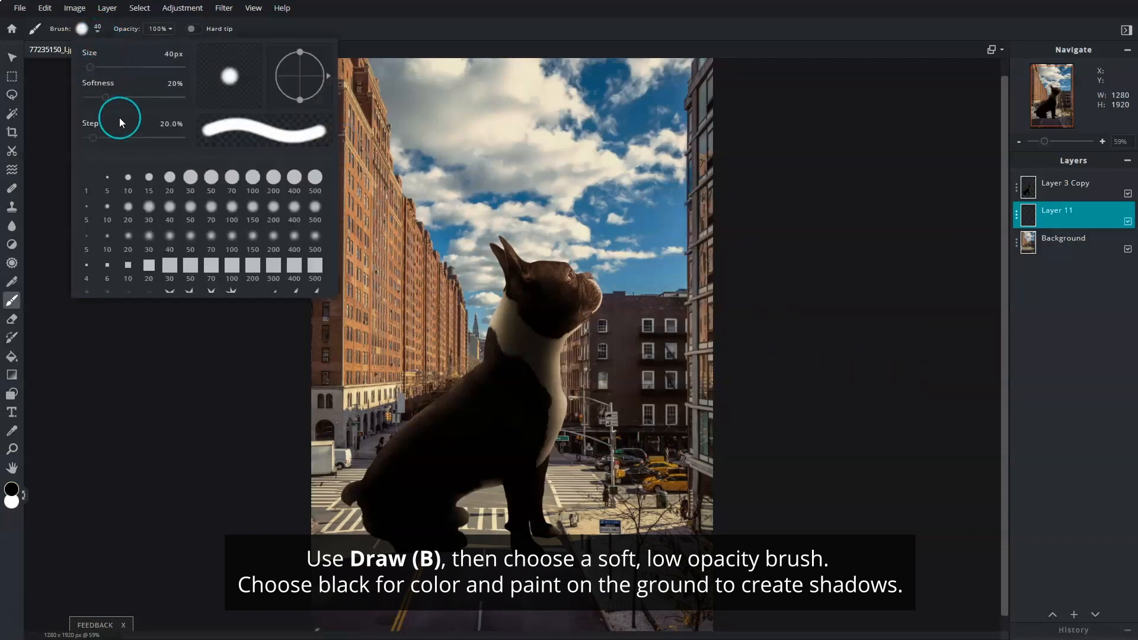
pyautogui.click(312, 239)
pyautogui.click(167, 31)
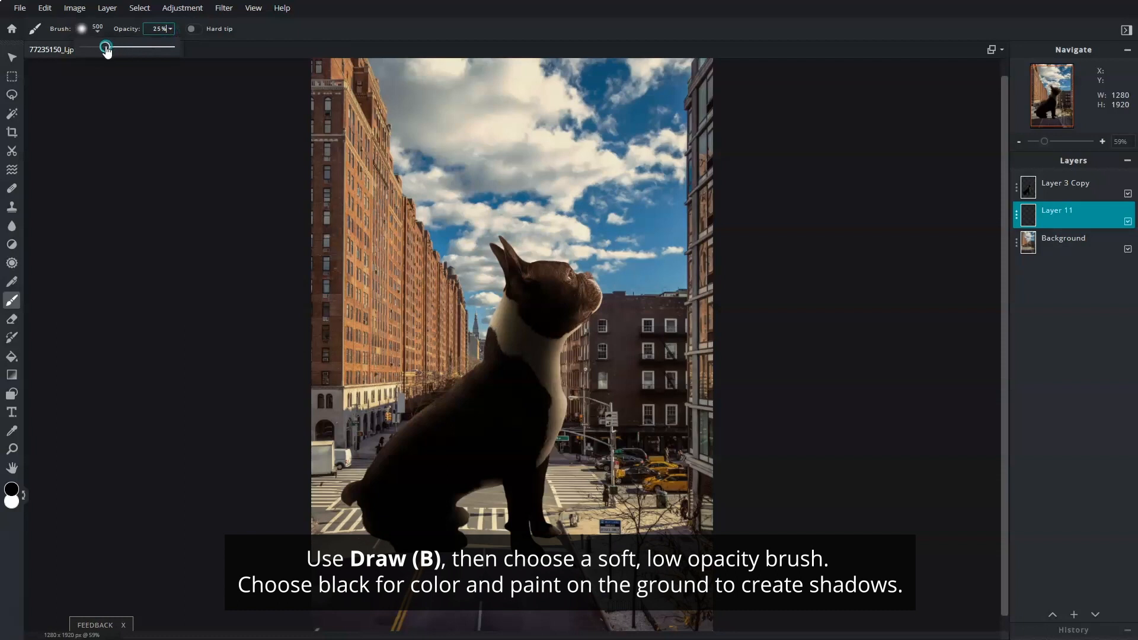
pyautogui.moveTo(107, 51); pyautogui.dragTo(108, 51)
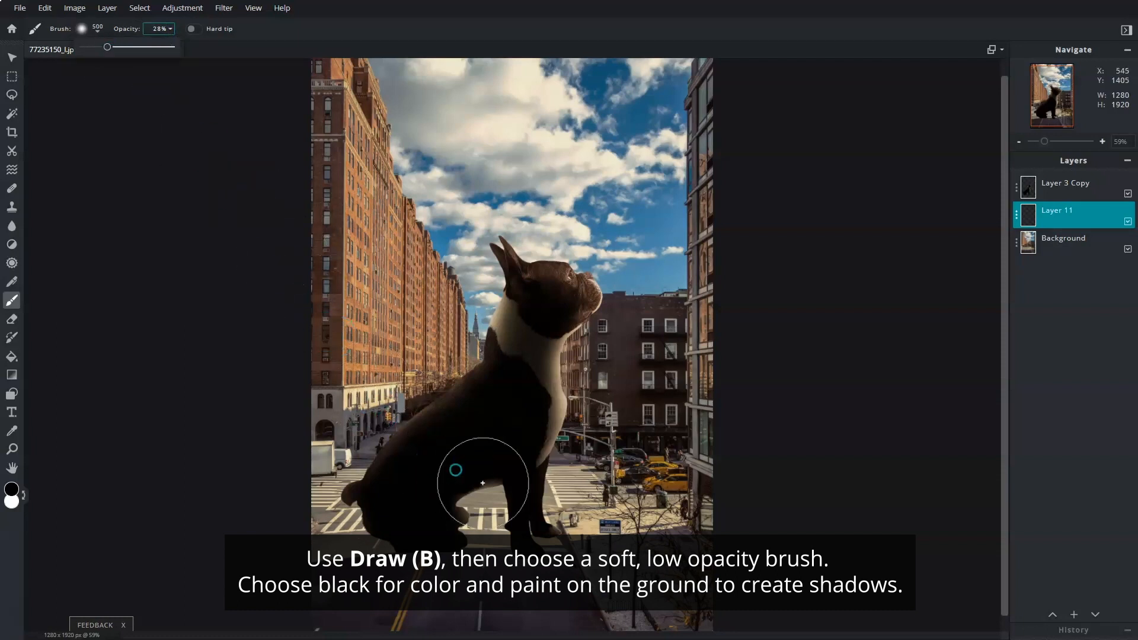
# Paint a black shadow on the street beneath the dog, using the soft 500 px brush and a soft 200 px brush near its feet.
pyautogui.scroll(-1, 508, 492)
pyautogui.moveTo(508, 491)
pyautogui.mouseDown()
pyautogui.moveTo(437, 508)
pyautogui.moveTo(528, 526)
pyautogui.moveTo(381, 508)
pyautogui.moveTo(521, 521)
pyautogui.moveTo(427, 505)
pyautogui.moveTo(400, 516)
pyautogui.moveTo(536, 510)
pyautogui.moveTo(414, 506)
pyautogui.moveTo(391, 519)
pyautogui.mouseUp()
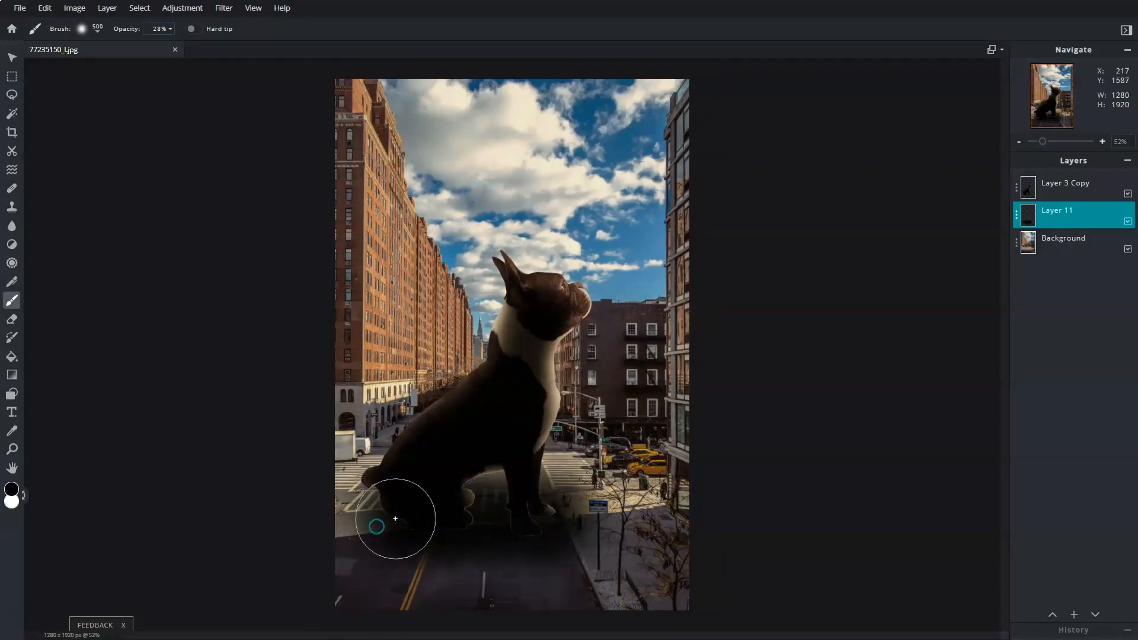
pyautogui.click(100, 31)
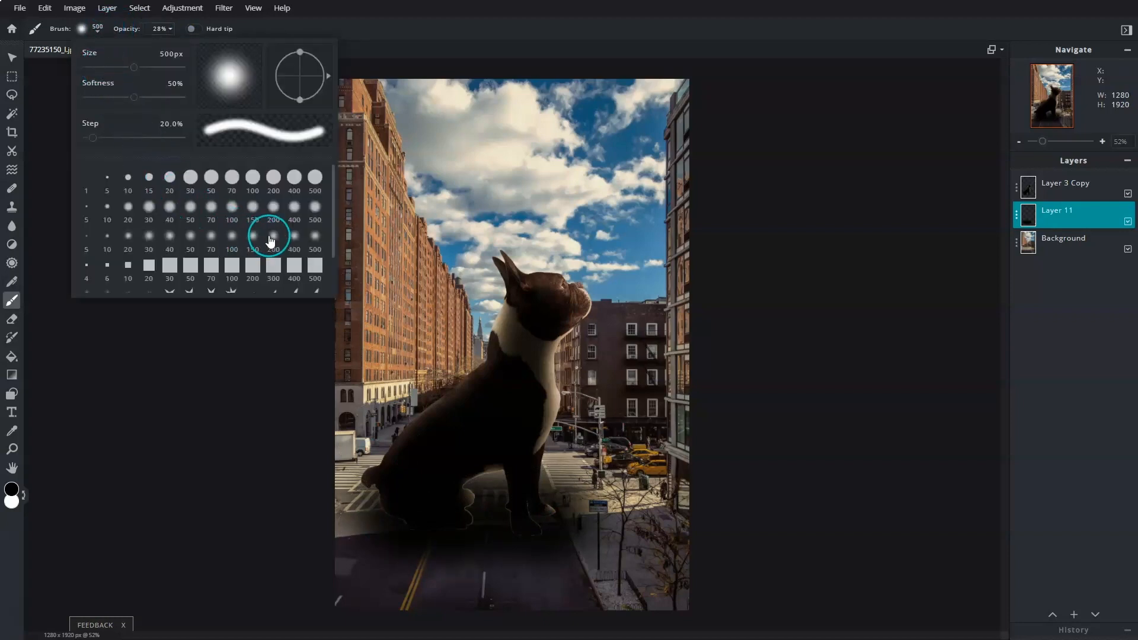
pyautogui.click(447, 527)
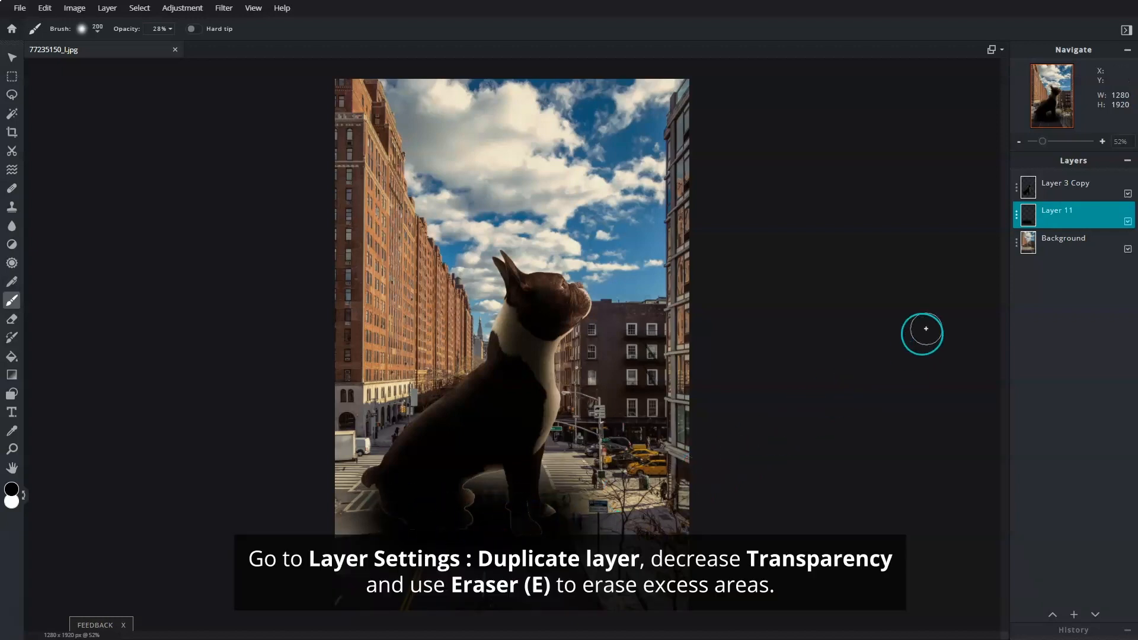
# Lower the ground shadow layer's transparency to 90 and duplicate the layer.
pyautogui.click(1018, 219)
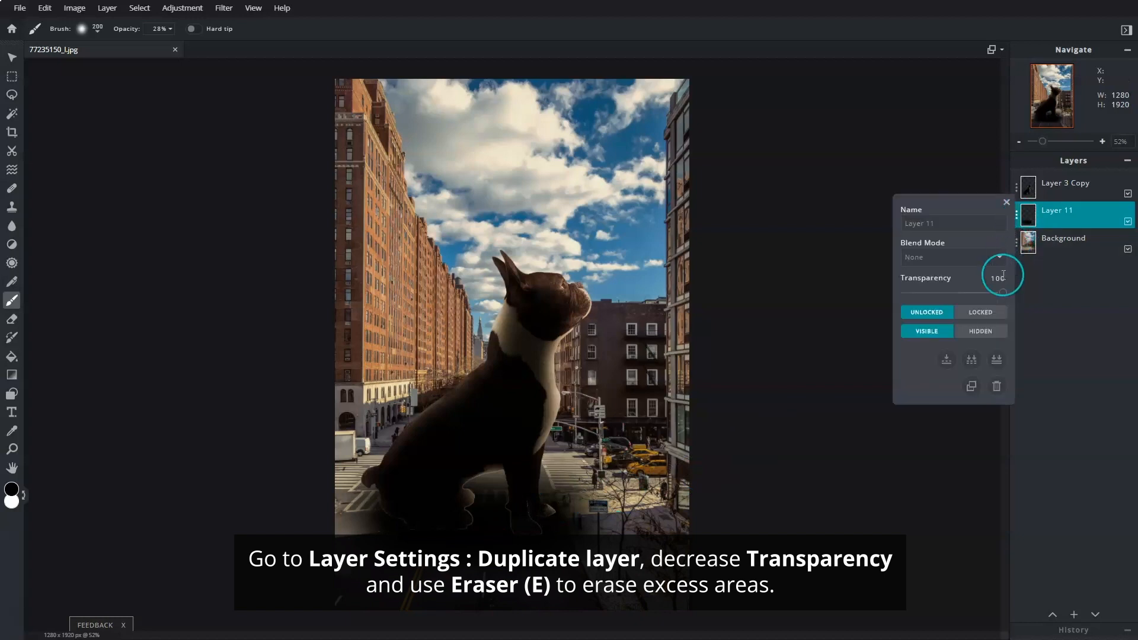
pyautogui.moveTo(1001, 293); pyautogui.dragTo(992, 295)
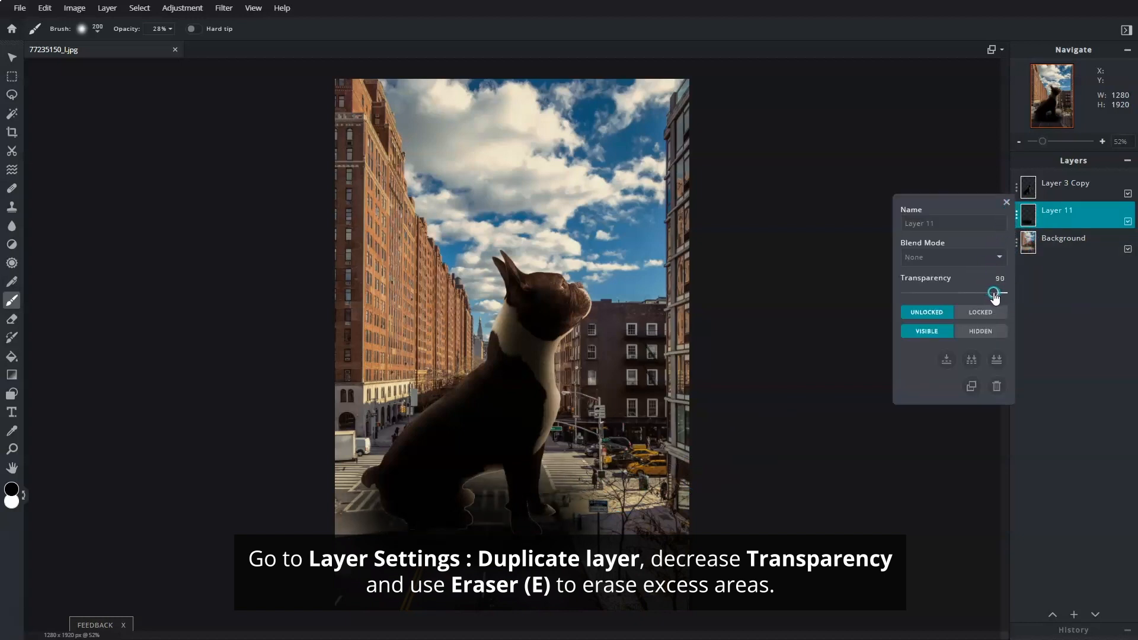
pyautogui.click(1007, 223)
pyautogui.click(1008, 203)
pyautogui.click(1018, 219)
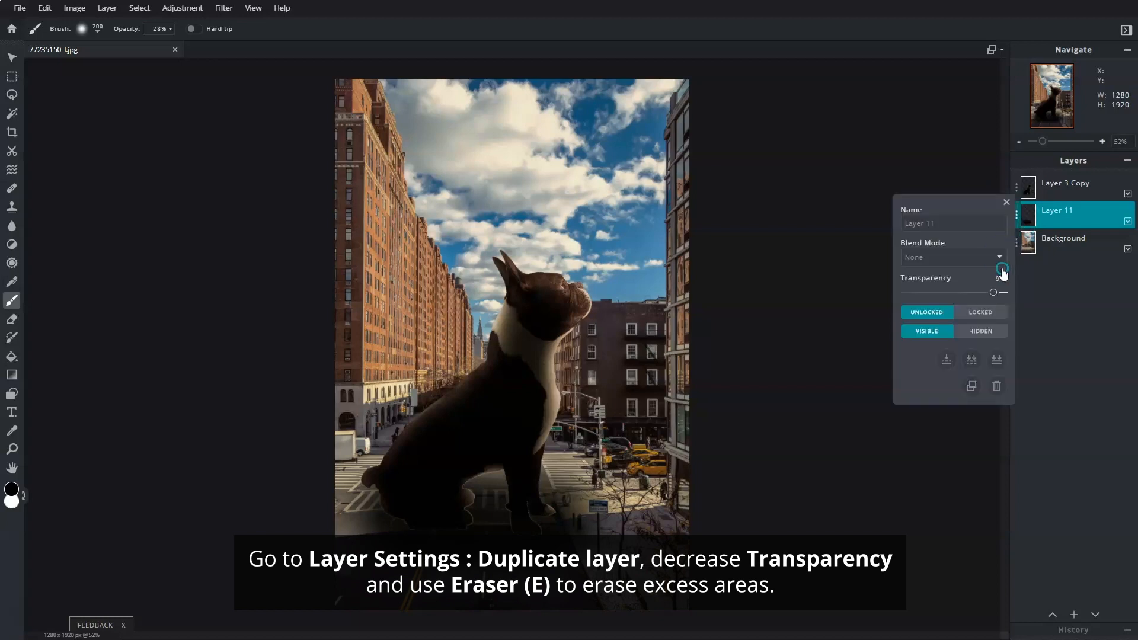
pyautogui.click(970, 387)
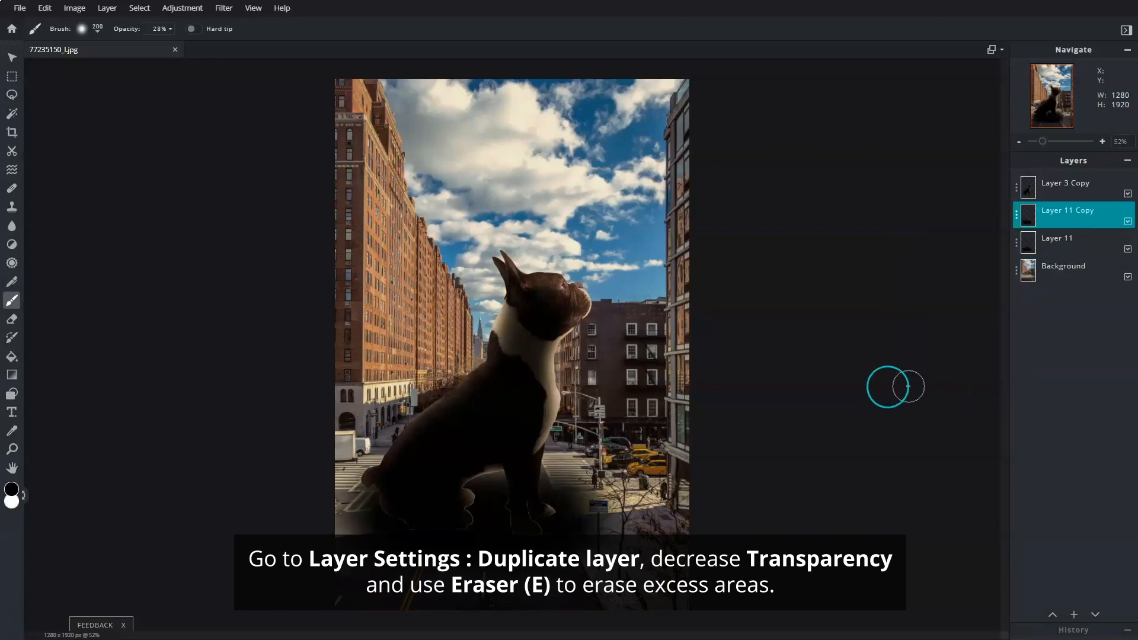
# Set up the Eraser with a soft 400 px tip at 29% opacity.
pyautogui.click(11, 318)
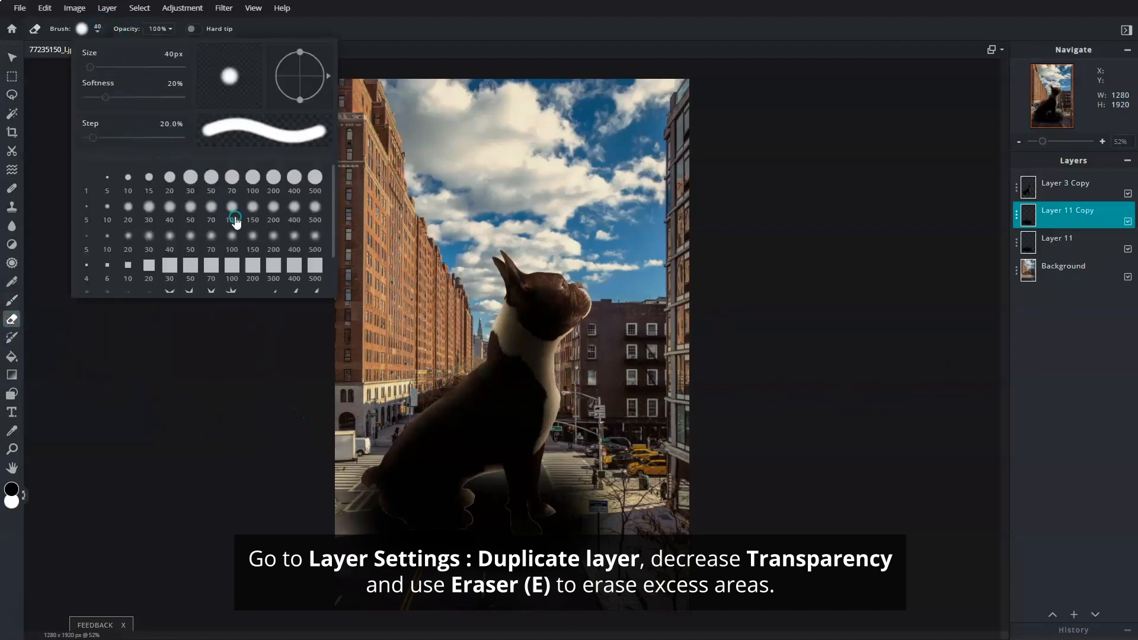
pyautogui.click(294, 240)
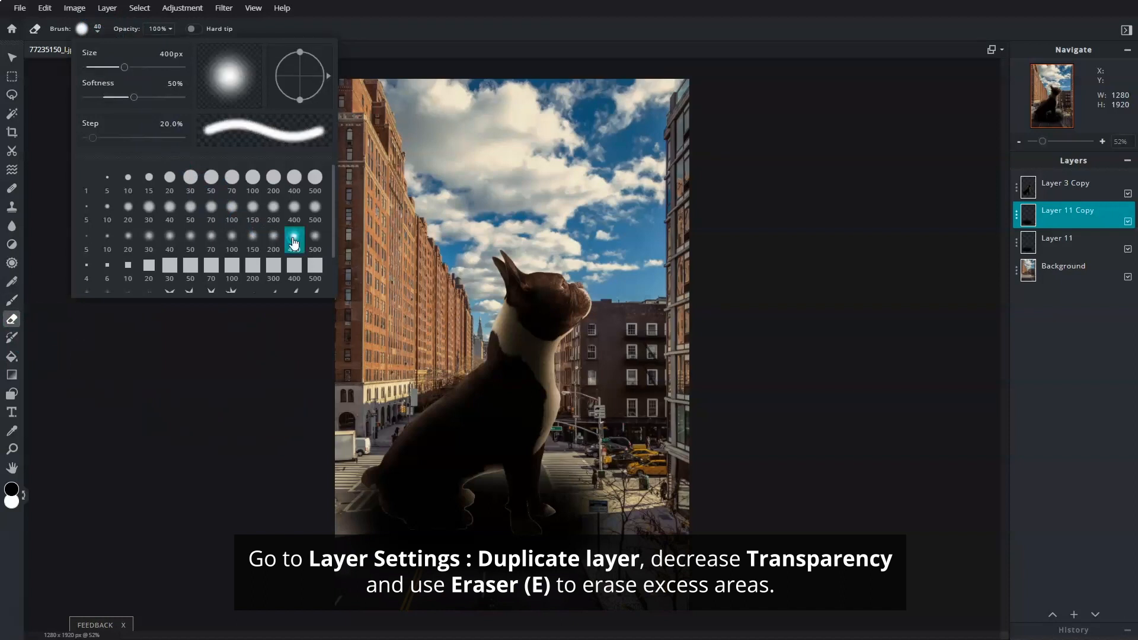
pyautogui.click(172, 30)
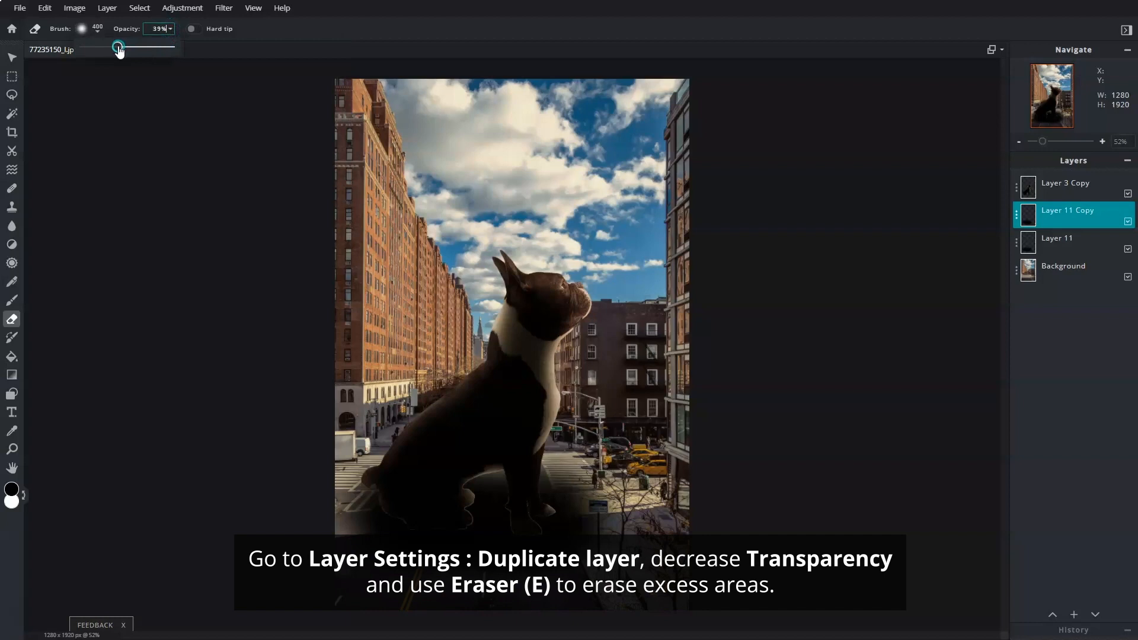
pyautogui.moveTo(119, 50); pyautogui.dragTo(110, 52)
# Erase excess shadow on the street around the dog, first on Layer 11 Copy and then on Layer 11.
pyautogui.moveTo(441, 458)
pyautogui.mouseDown()
pyautogui.moveTo(552, 483)
pyautogui.moveTo(329, 546)
pyautogui.moveTo(617, 581)
pyautogui.moveTo(386, 553)
pyautogui.moveTo(597, 534)
pyautogui.moveTo(456, 470)
pyautogui.moveTo(600, 506)
pyautogui.moveTo(368, 525)
pyautogui.moveTo(406, 503)
pyautogui.moveTo(488, 576)
pyautogui.mouseUp()
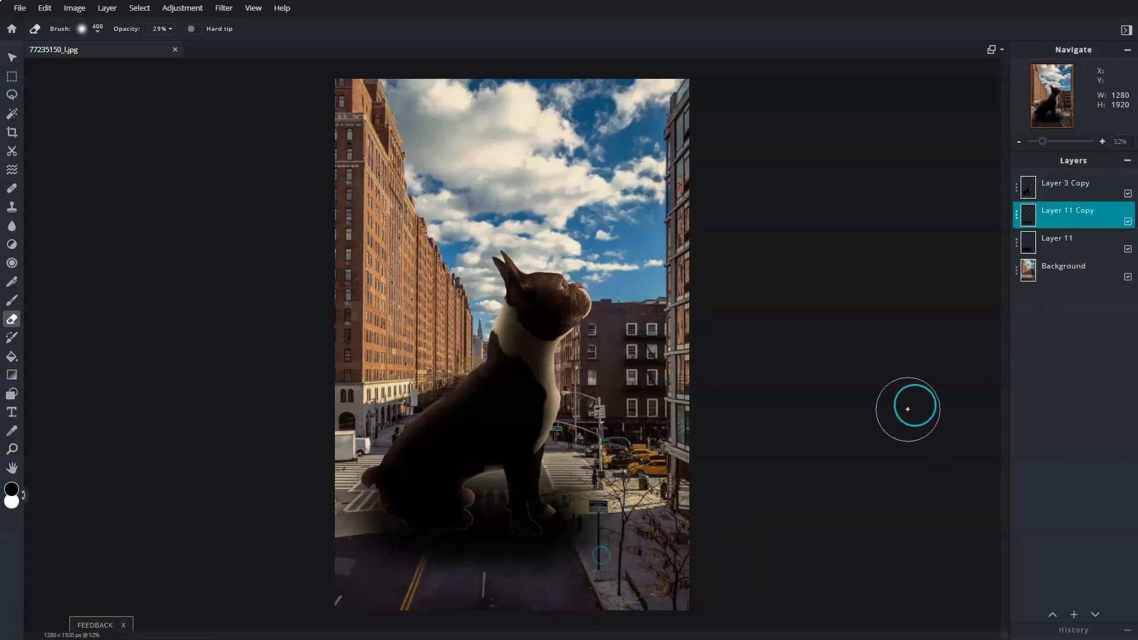
pyautogui.click(1093, 246)
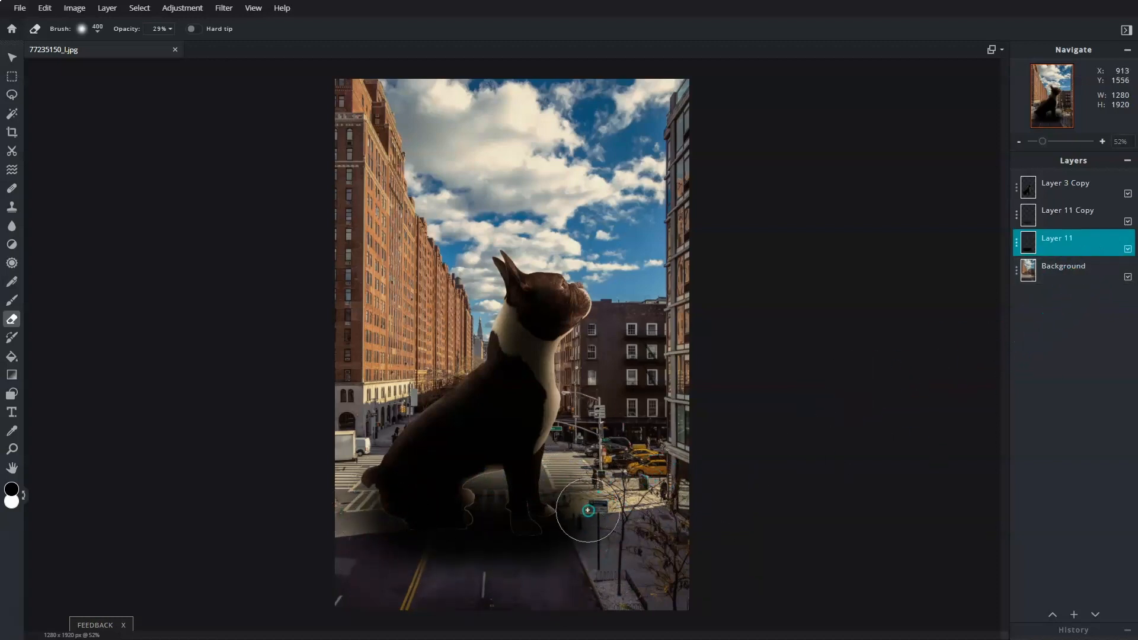
pyautogui.moveTo(556, 576)
pyautogui.mouseDown()
pyautogui.moveTo(422, 587)
pyautogui.moveTo(405, 467)
pyautogui.moveTo(590, 459)
pyautogui.moveTo(399, 452)
pyautogui.moveTo(500, 445)
pyautogui.moveTo(641, 462)
pyautogui.moveTo(418, 432)
pyautogui.moveTo(359, 449)
pyautogui.moveTo(368, 472)
pyautogui.moveTo(409, 461)
pyautogui.moveTo(322, 487)
pyautogui.mouseUp()
pyautogui.moveTo(334, 551); pyautogui.dragTo(338, 582)
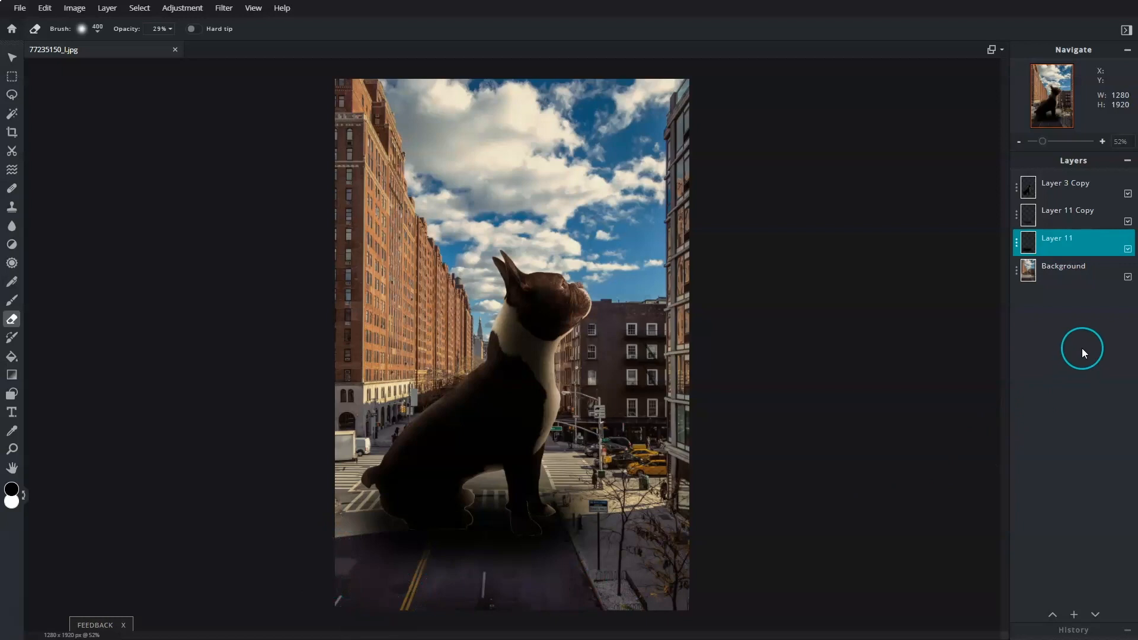
# Reduce the transparency of Layer 11 Copy to 70.
pyautogui.click(1085, 221)
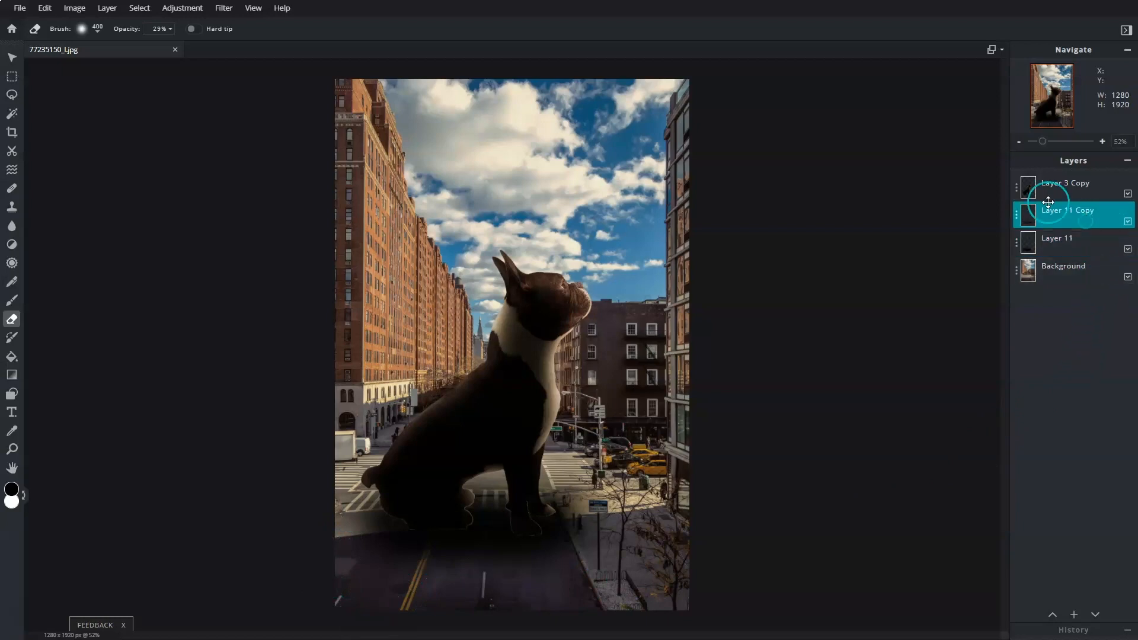
pyautogui.click(1016, 215)
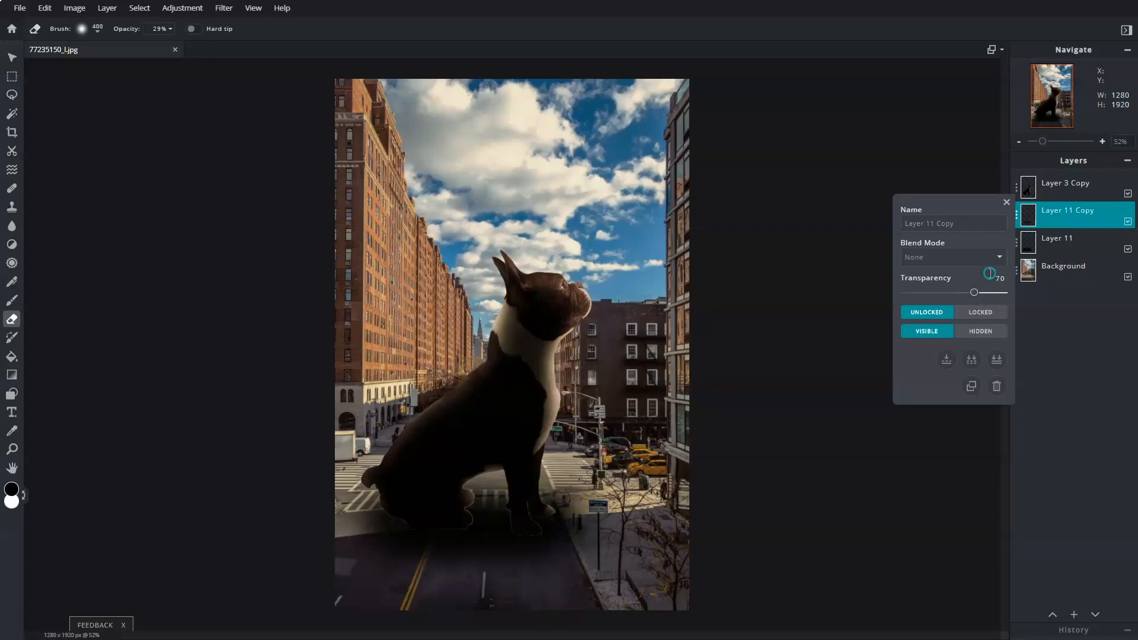
pyautogui.click(1006, 202)
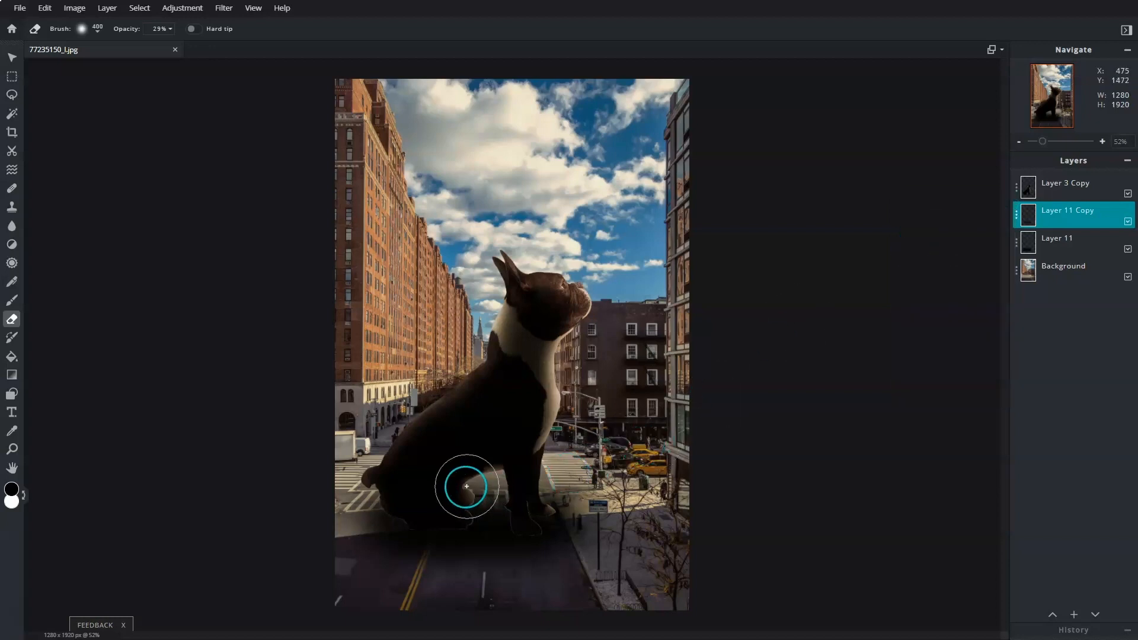
# Lower the Eraser opacity to 18% and soften the outer shadow edges on Layer 11, near the sidewalk.
pyautogui.click(1061, 242)
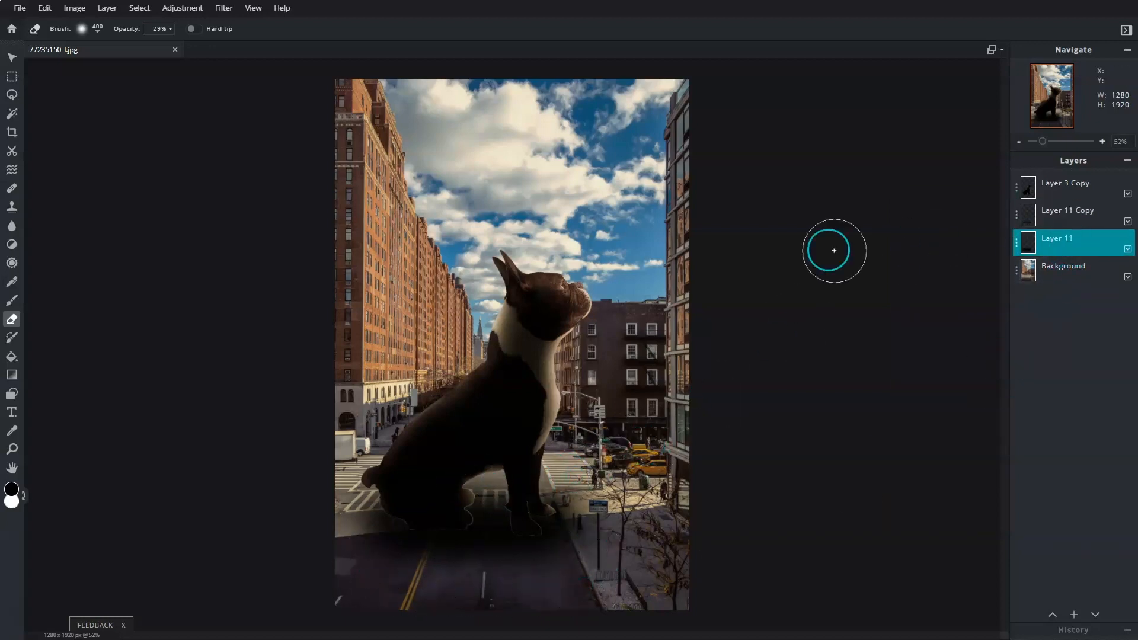
pyautogui.moveTo(113, 51); pyautogui.dragTo(97, 51)
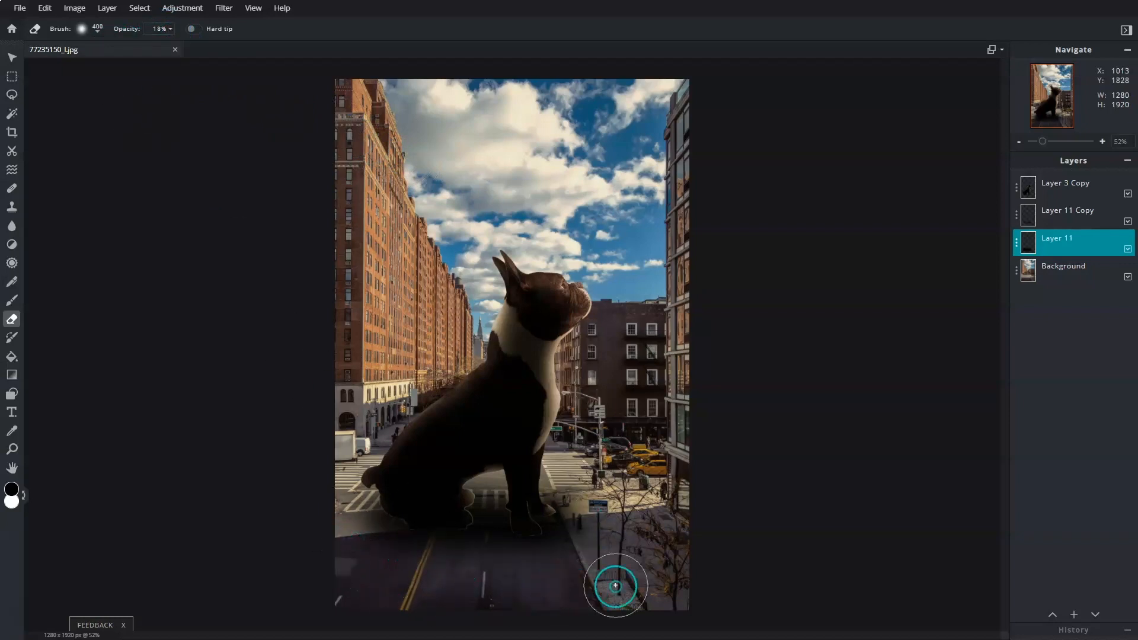
pyautogui.click(583, 544)
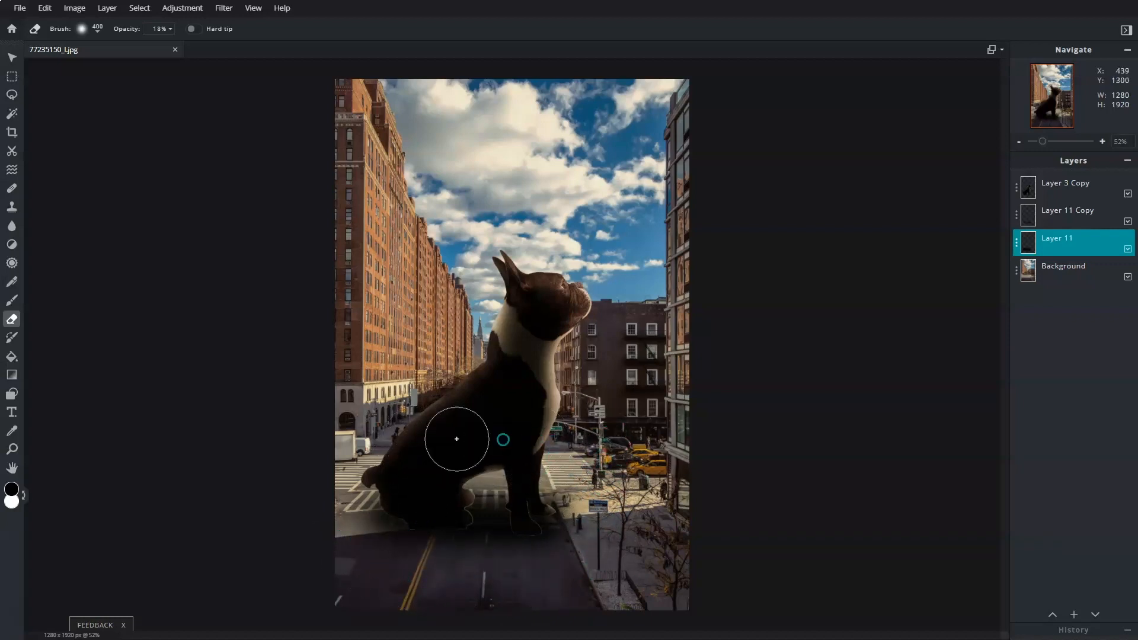
# Duplicate Layer 11 Copy, and duplicate the resulting copy once more to deepen the shadow.
pyautogui.click(1018, 214)
pyautogui.click(1018, 214)
pyautogui.click(971, 385)
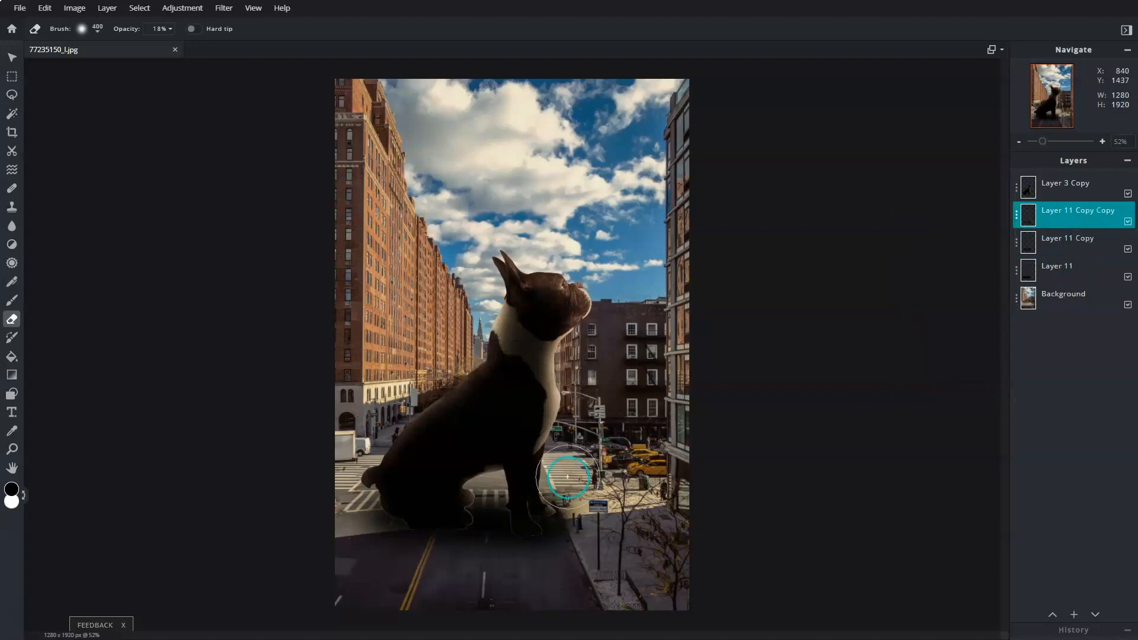
pyautogui.click(1017, 215)
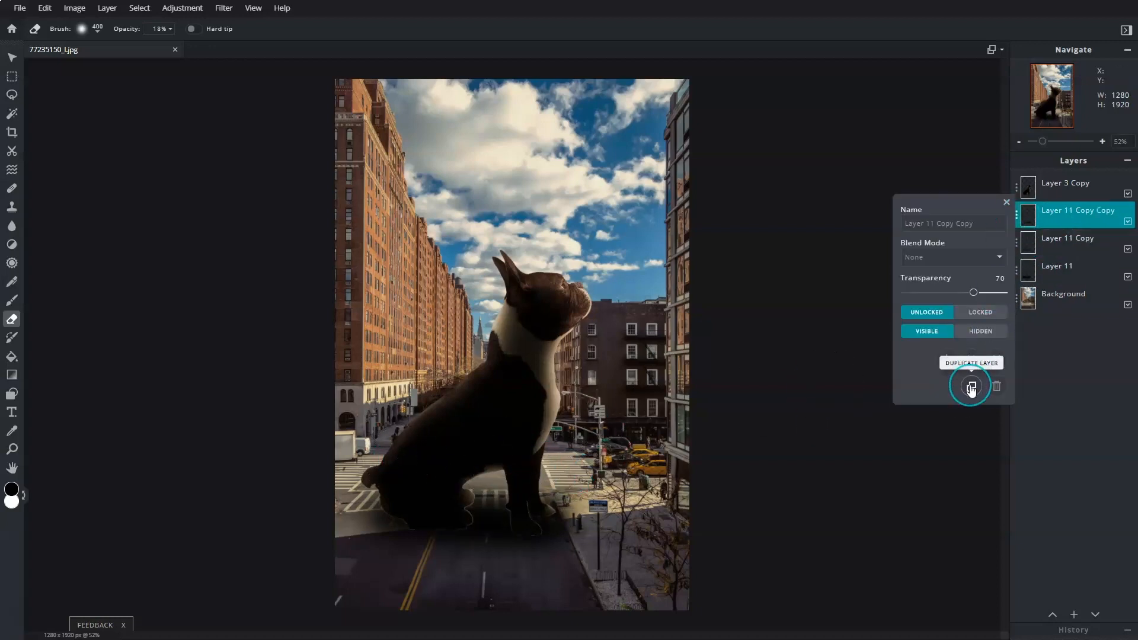
pyautogui.click(971, 385)
# Erase excess shadow on the newest copy, switching the Eraser to a soft 200 px tip at 31% opacity.
pyautogui.moveTo(462, 457)
pyautogui.mouseDown()
pyautogui.moveTo(497, 480)
pyautogui.moveTo(429, 480)
pyautogui.moveTo(434, 519)
pyautogui.moveTo(462, 556)
pyautogui.moveTo(534, 557)
pyautogui.moveTo(588, 493)
pyautogui.moveTo(551, 471)
pyautogui.moveTo(617, 499)
pyautogui.moveTo(523, 555)
pyautogui.moveTo(375, 526)
pyautogui.moveTo(386, 475)
pyautogui.moveTo(464, 492)
pyautogui.mouseUp()
pyautogui.click(161, 30)
pyautogui.moveTo(104, 52); pyautogui.dragTo(110, 54)
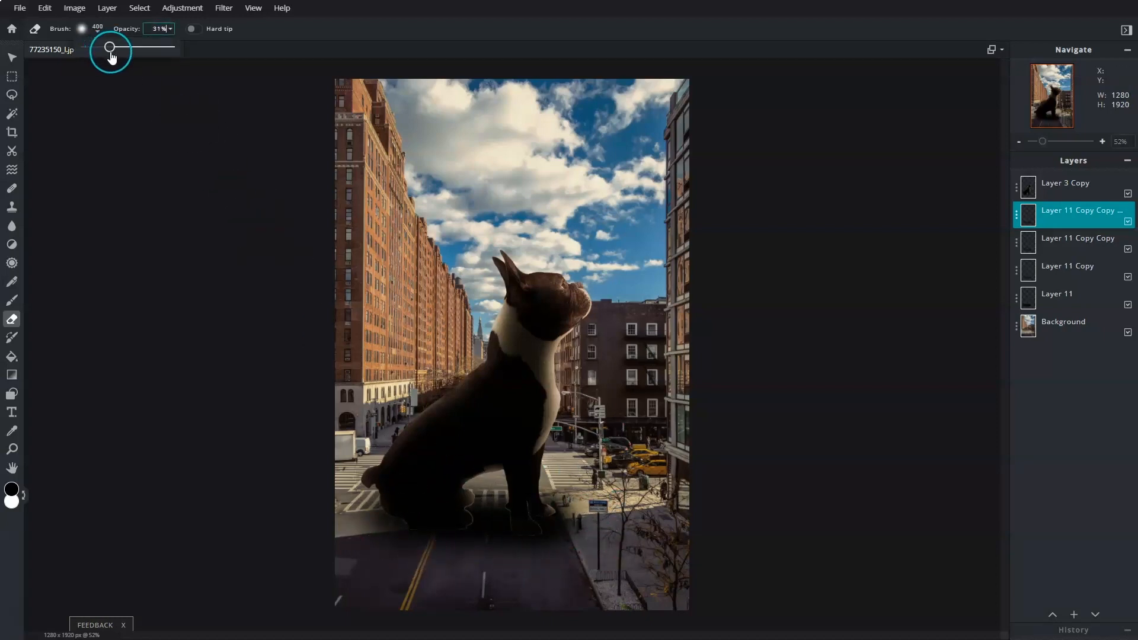
pyautogui.click(98, 39)
pyautogui.click(254, 241)
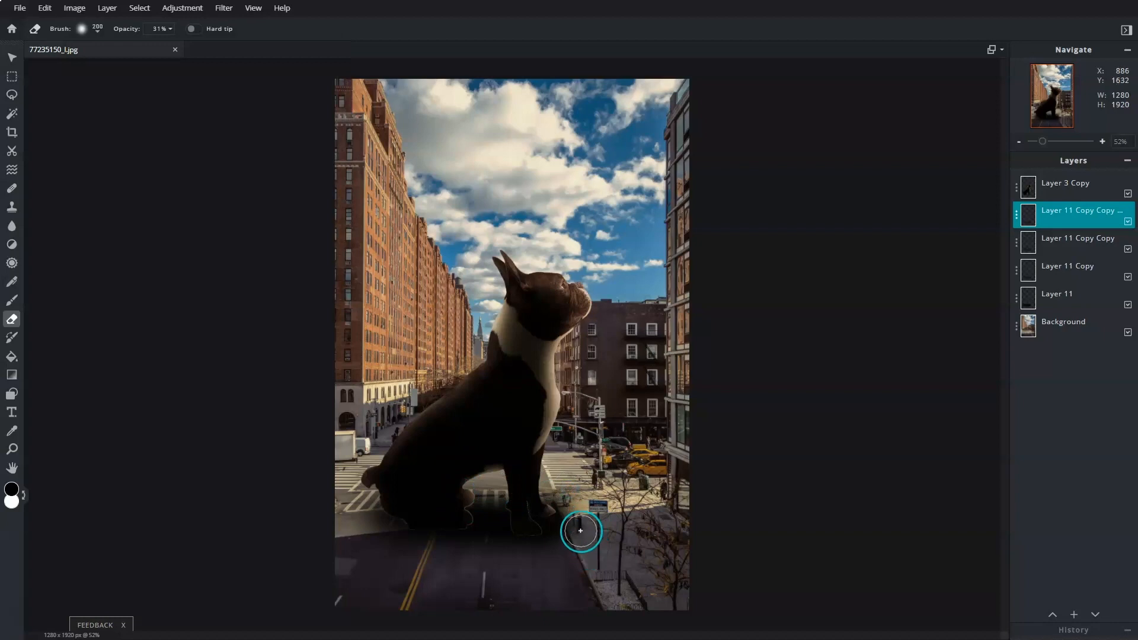
# Reduce the transparency of Layer 11 Copy Copy Copy to 36 and of Layer 11 Copy Copy to about 20.
pyautogui.click(1016, 214)
pyautogui.click(942, 292)
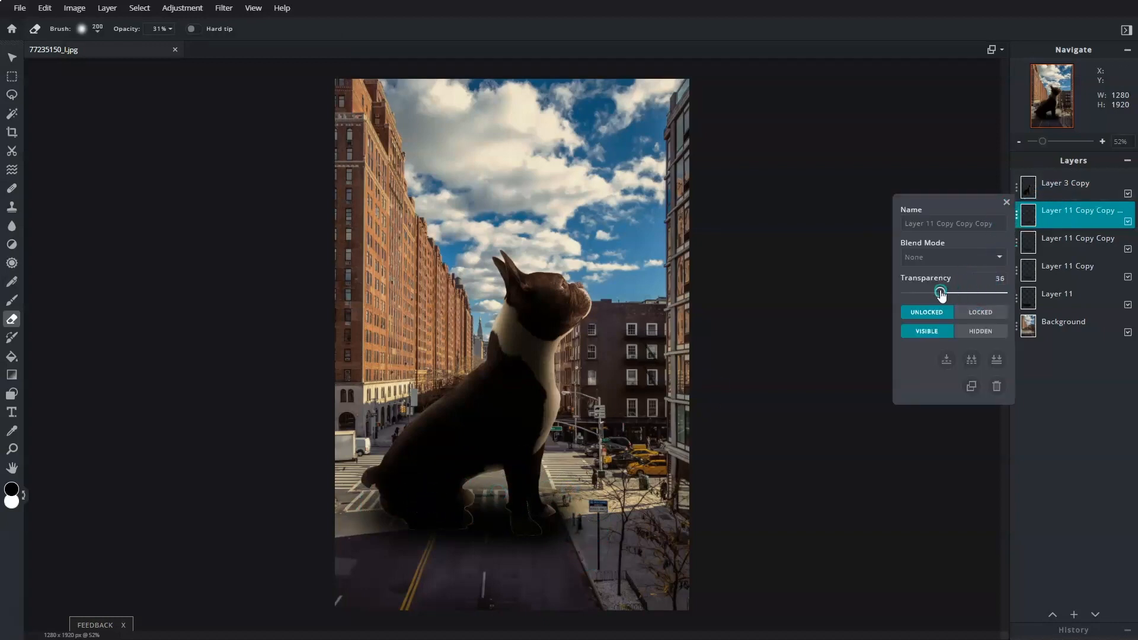
pyautogui.click(1006, 202)
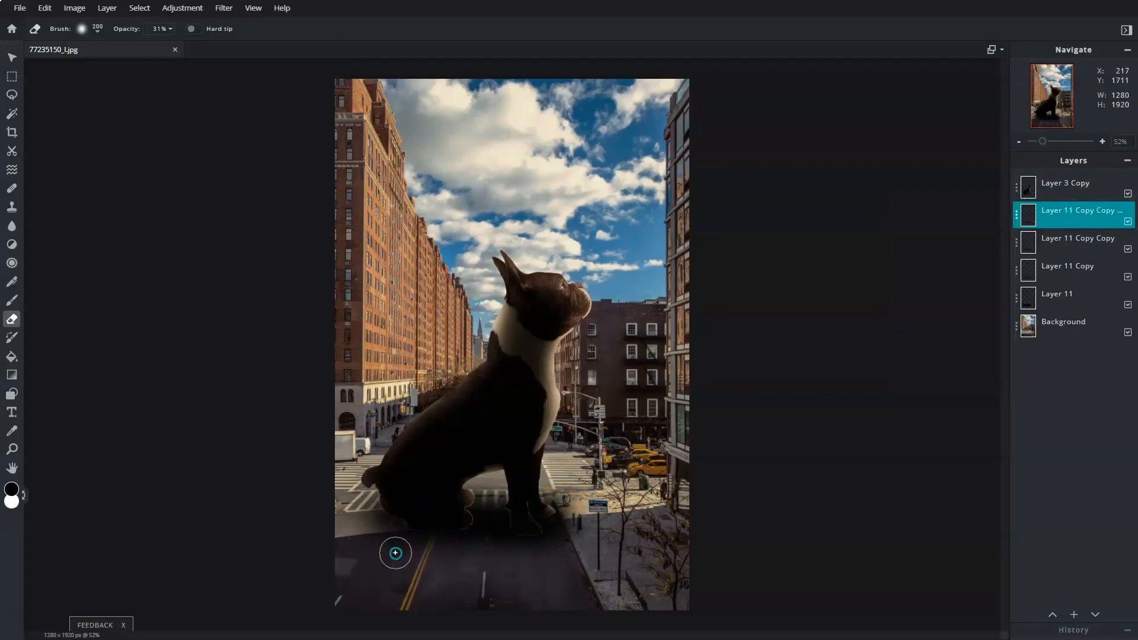
pyautogui.click(1016, 214)
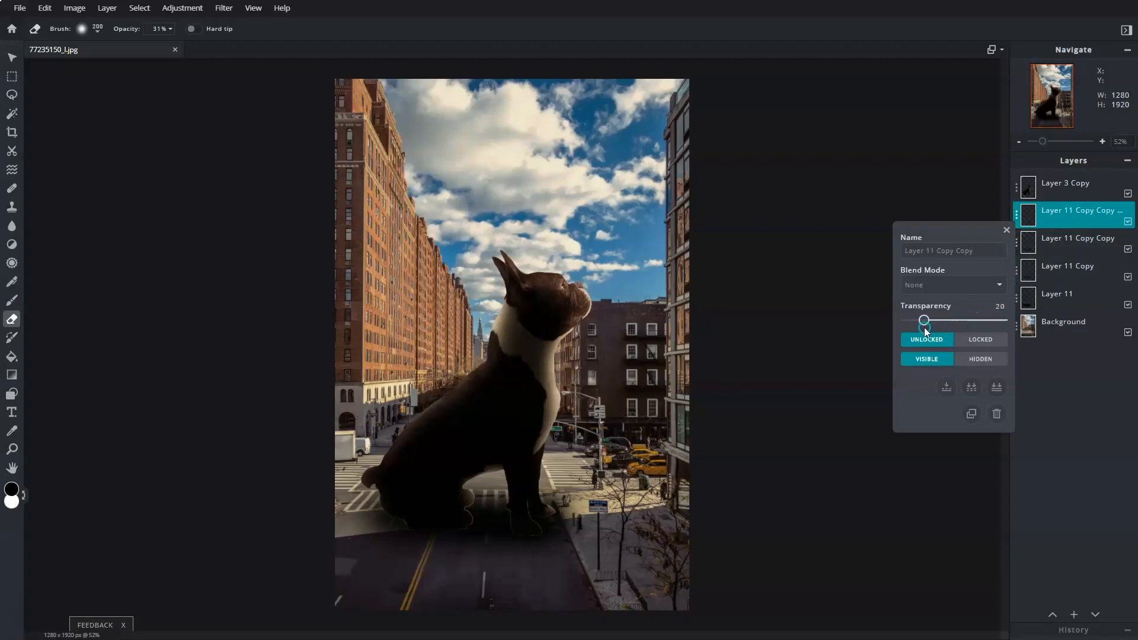
pyautogui.click(1006, 231)
# Add an empty layer above the dog and set the Draw brush to a soft 70 px tip at 28% opacity.
pyautogui.click(1077, 619)
pyautogui.click(708, 305)
pyautogui.press('b')
pyautogui.scroll(5, 524, 507)
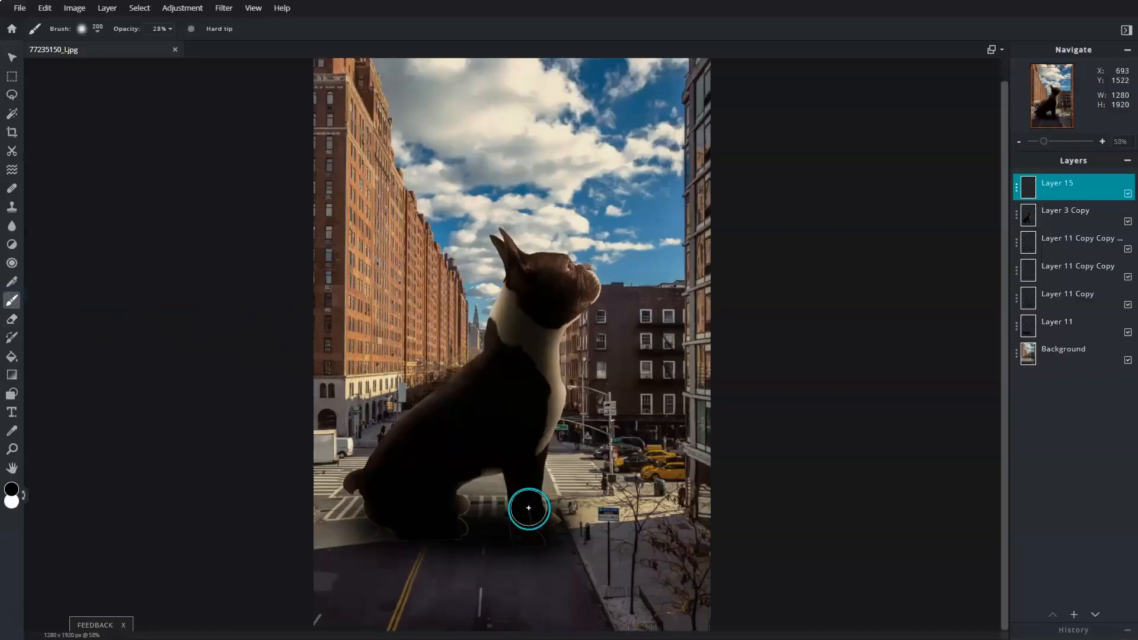
pyautogui.rightClick(115, 76)
pyautogui.click(203, 234)
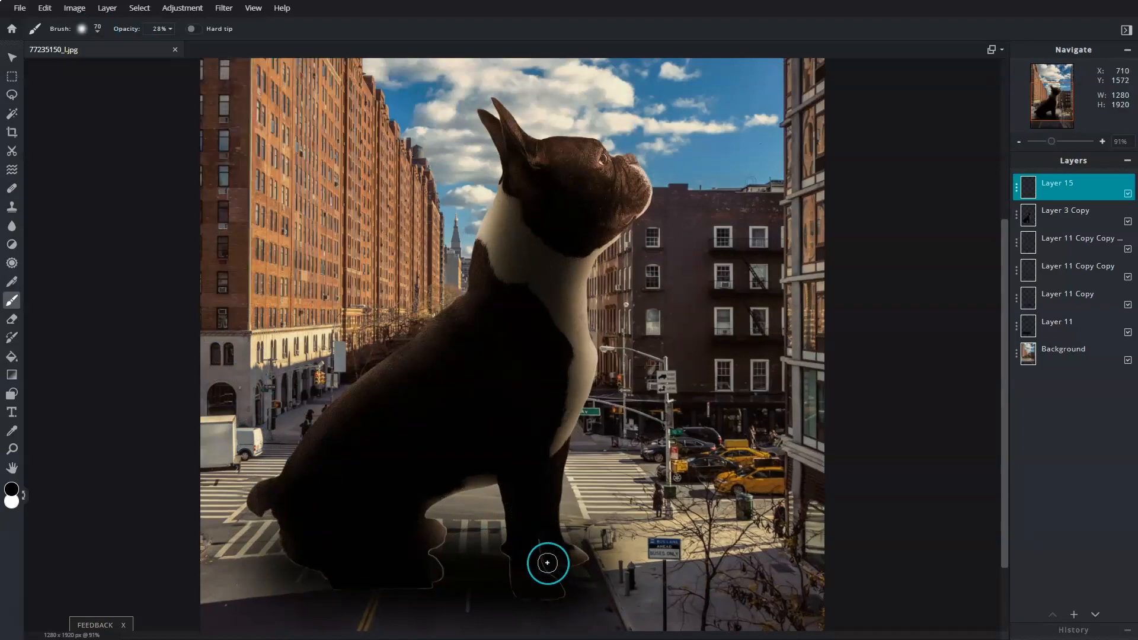
# Paint black contact shadows along the bottom edges of the dog's front and hind paws.
pyautogui.moveTo(571, 564)
pyautogui.mouseDown()
pyautogui.moveTo(547, 561)
pyautogui.moveTo(540, 599)
pyautogui.moveTo(348, 587)
pyautogui.mouseUp()
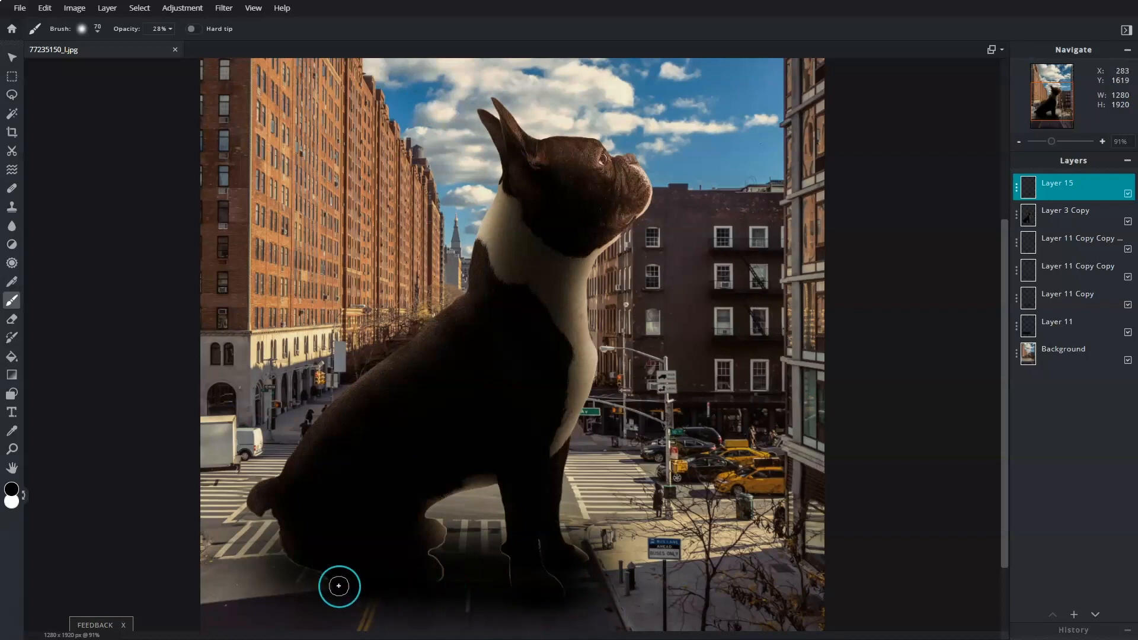
pyautogui.moveTo(434, 551); pyautogui.dragTo(440, 544)
pyautogui.moveTo(539, 589); pyautogui.dragTo(512, 588)
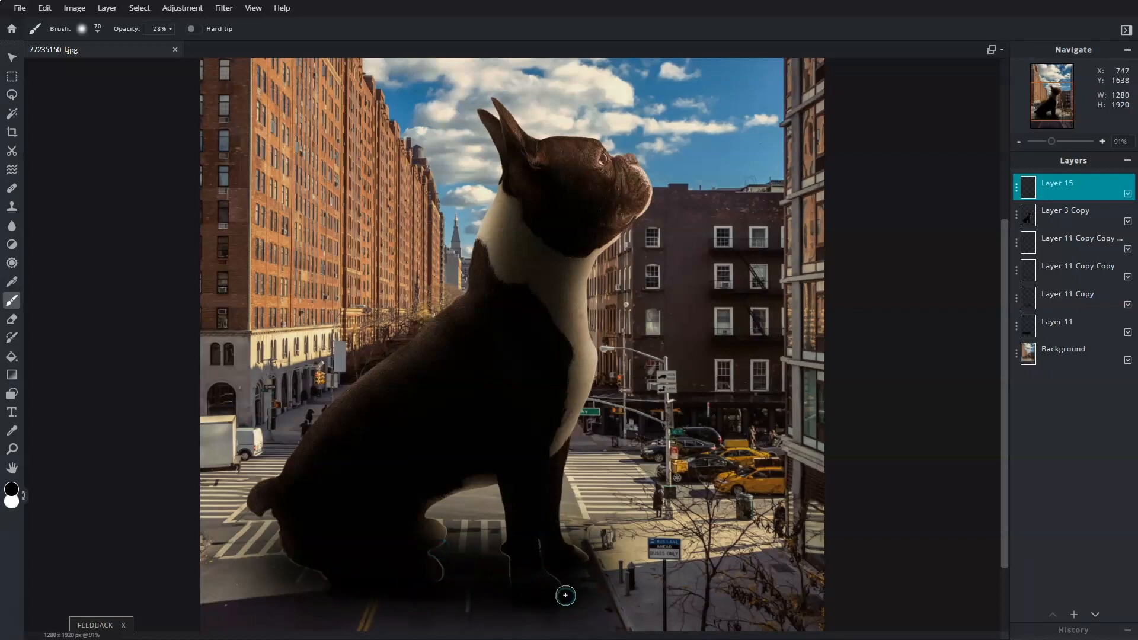
# Move the contact shadow layer beneath the dog layer and reduce its transparency to 67.
pyautogui.moveTo(1095, 187); pyautogui.dragTo(1092, 218)
pyautogui.click(1018, 219)
pyautogui.moveTo(1004, 292); pyautogui.dragTo(975, 299)
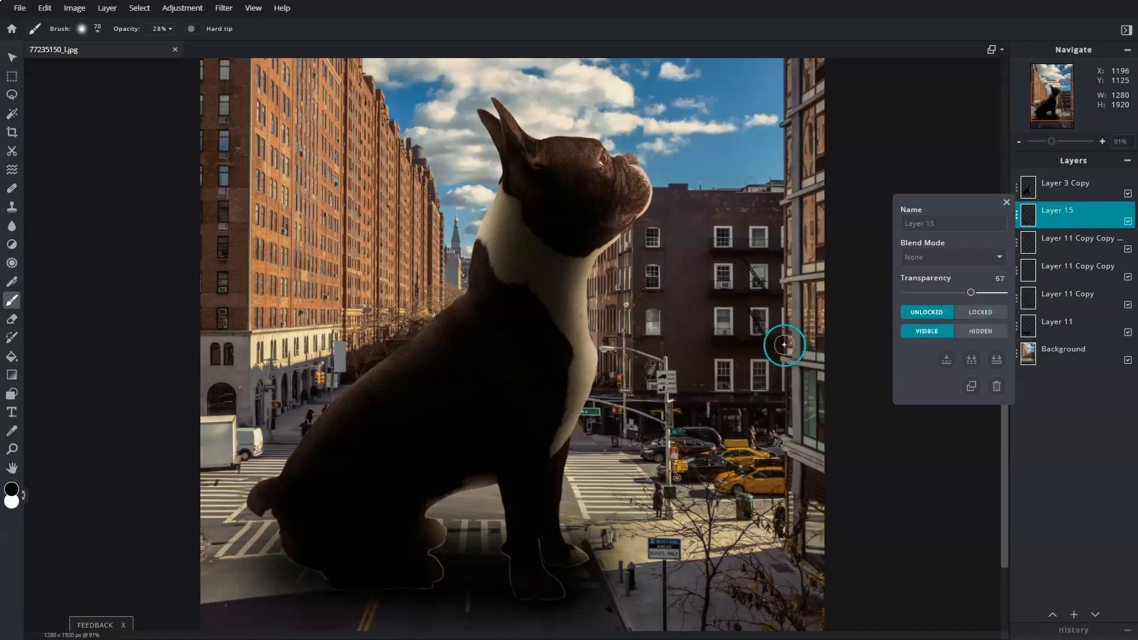
pyautogui.scroll(-4, 783, 343)
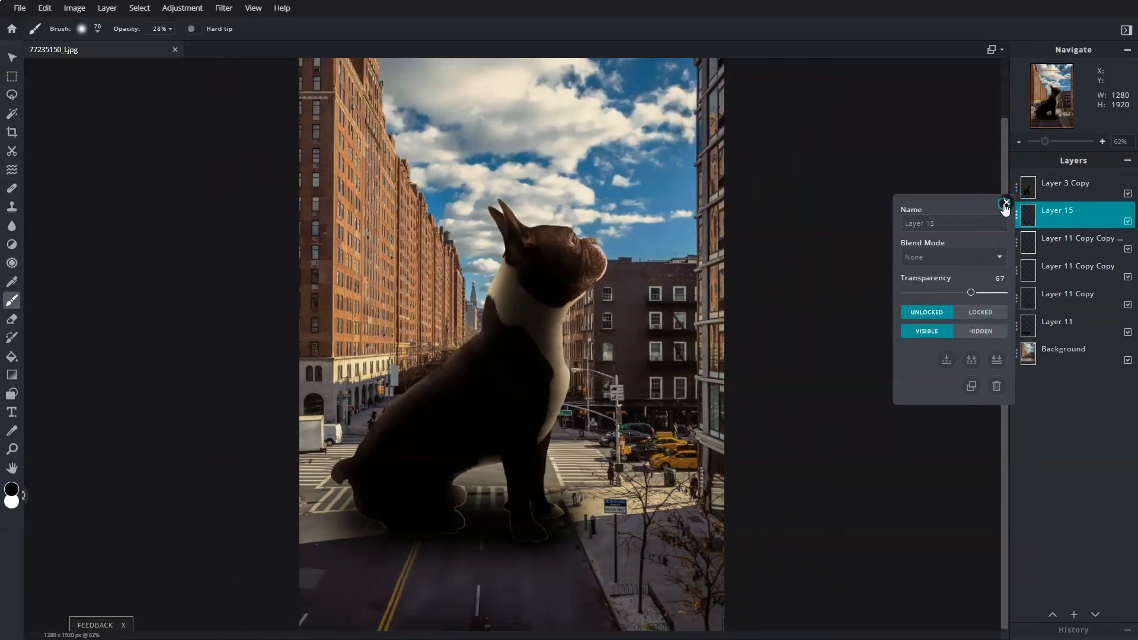
pyautogui.click(1005, 203)
# Reduce the transparency of Layer 11 Copy Copy Copy to 30, Layer 11 Copy to 54 and Layer 15 to 49.
pyautogui.click(1016, 243)
pyautogui.moveTo(989, 320); pyautogui.dragTo(934, 320)
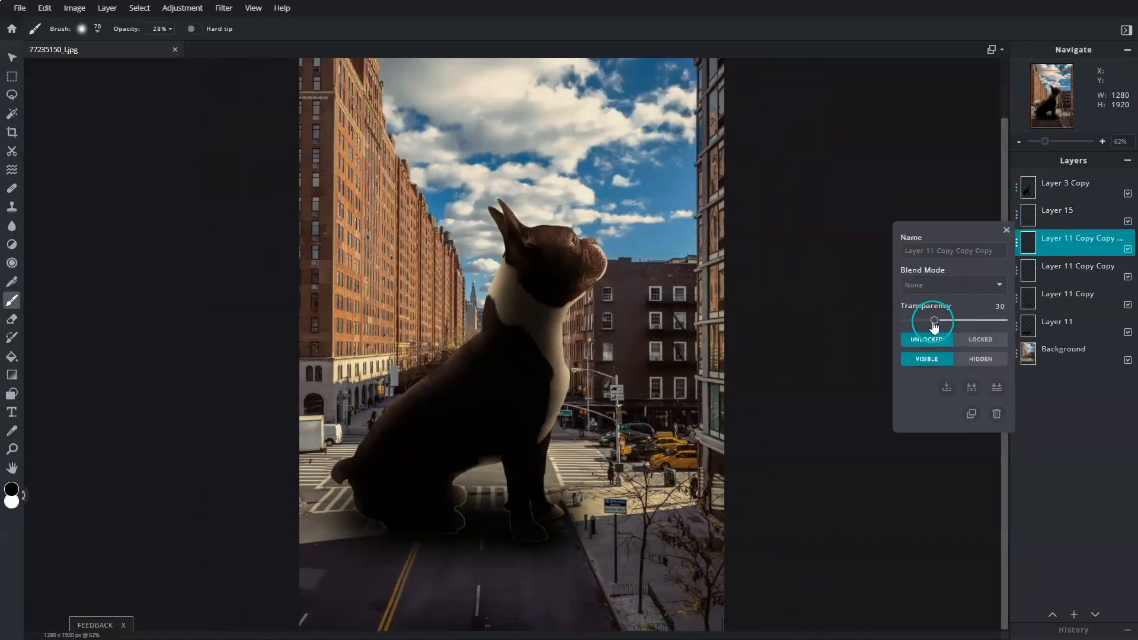
pyautogui.click(1005, 230)
pyautogui.click(1016, 271)
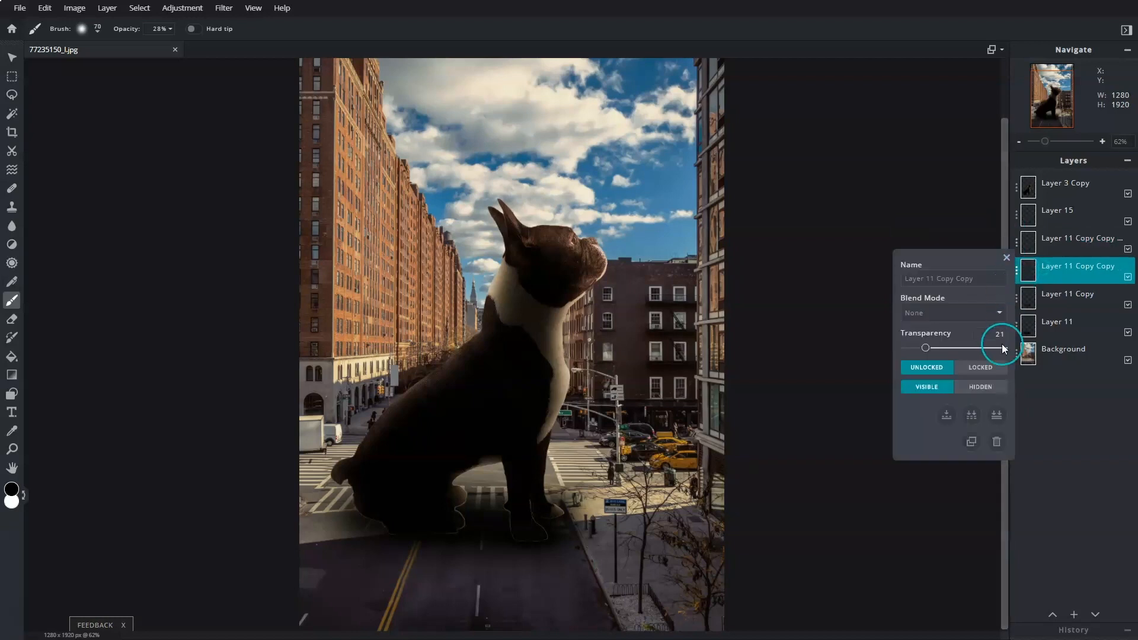
pyautogui.click(1006, 258)
pyautogui.click(1016, 299)
pyautogui.moveTo(1006, 376); pyautogui.dragTo(954, 375)
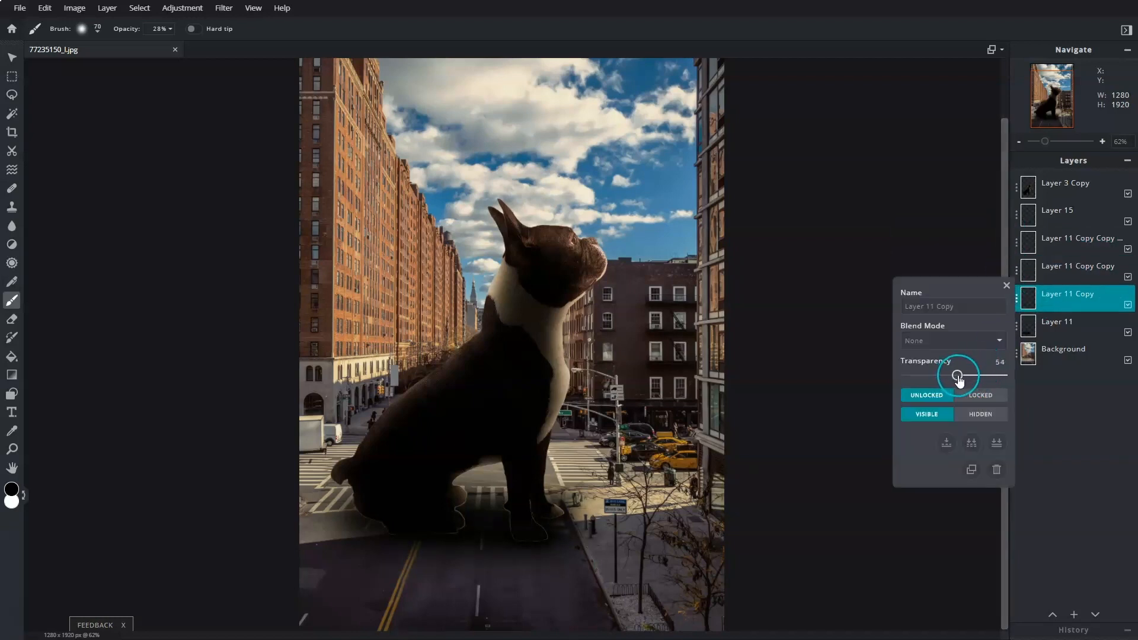
pyautogui.click(1007, 286)
pyautogui.click(1016, 215)
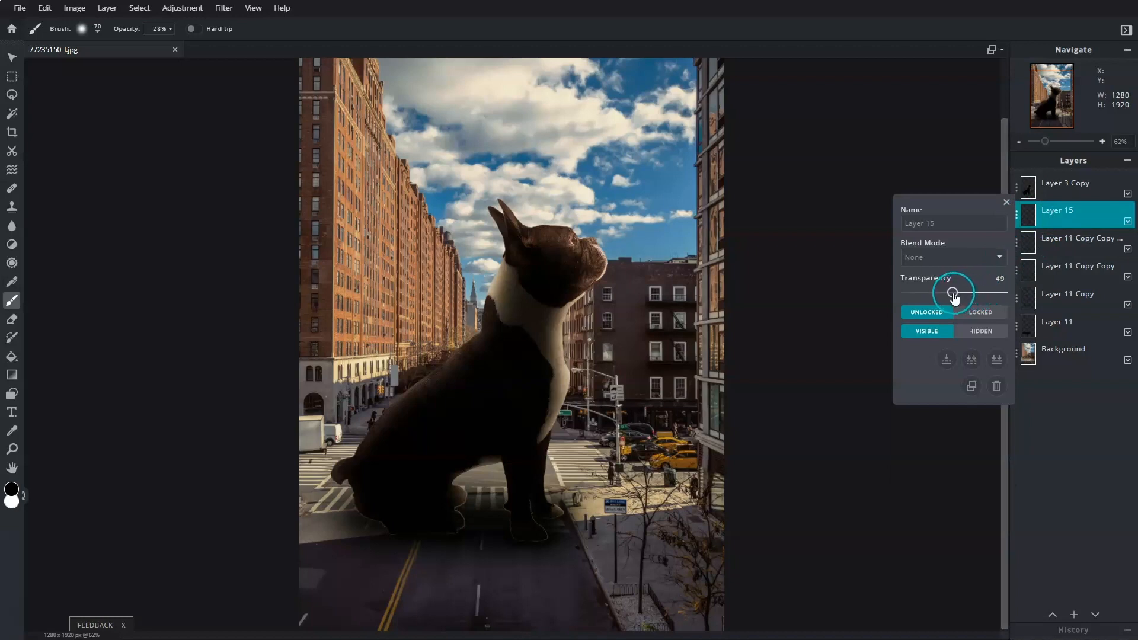
pyautogui.click(1006, 203)
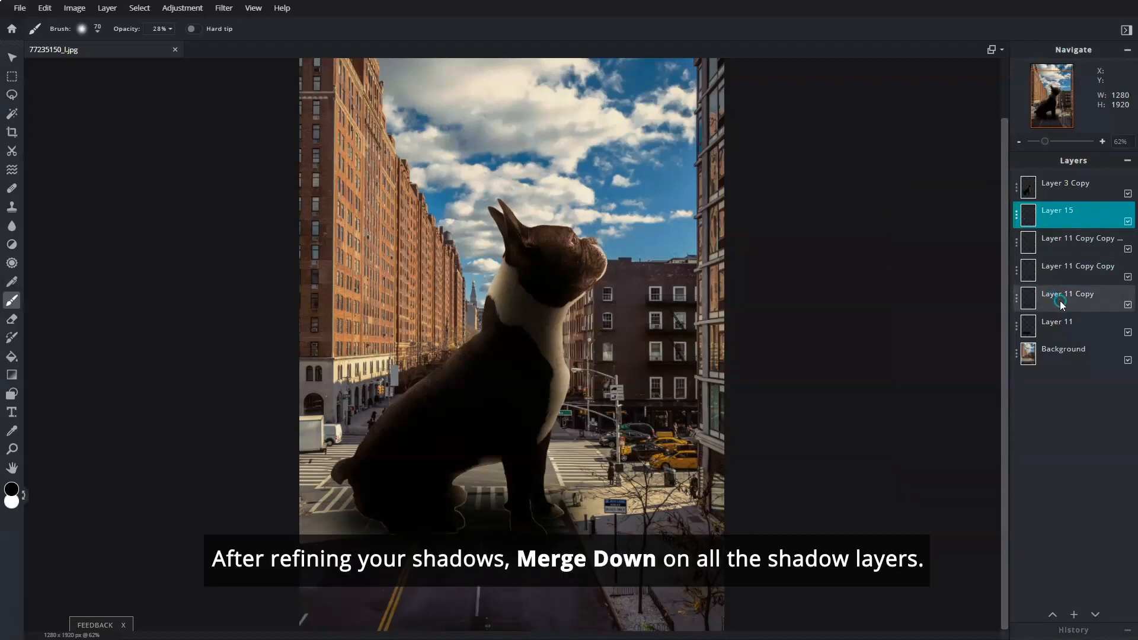
# Merge all the shadow layers from Layer 11 Copy Copy Copy down to Layer 11 into the single shadow layer Layer 15.
pyautogui.click(1073, 306)
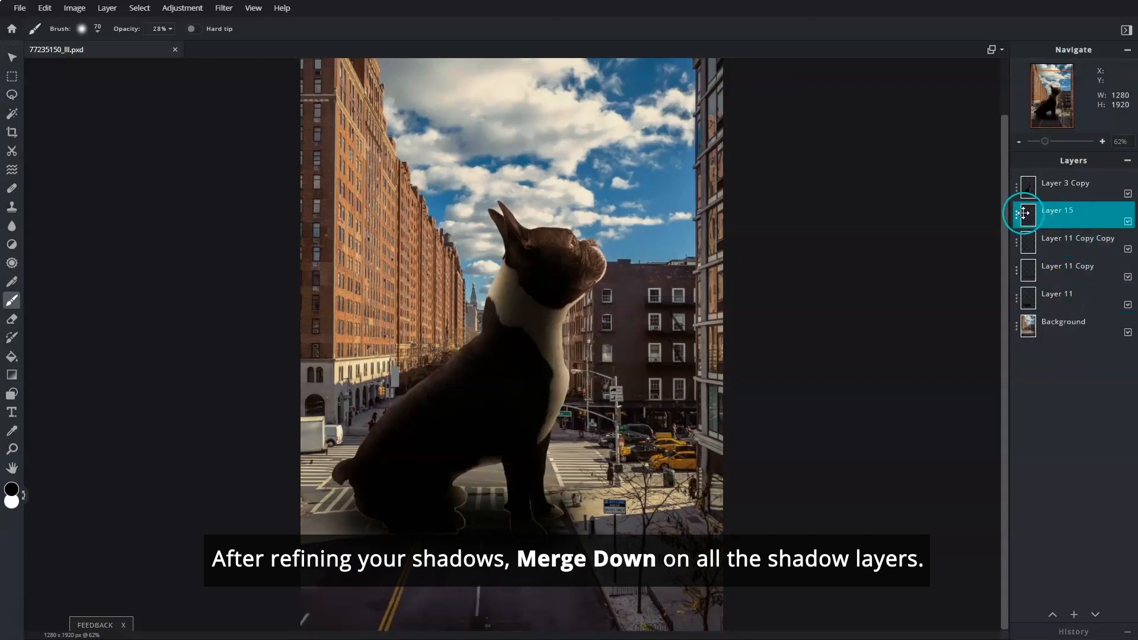
pyautogui.click(1019, 213)
pyautogui.click(946, 359)
pyautogui.click(1018, 217)
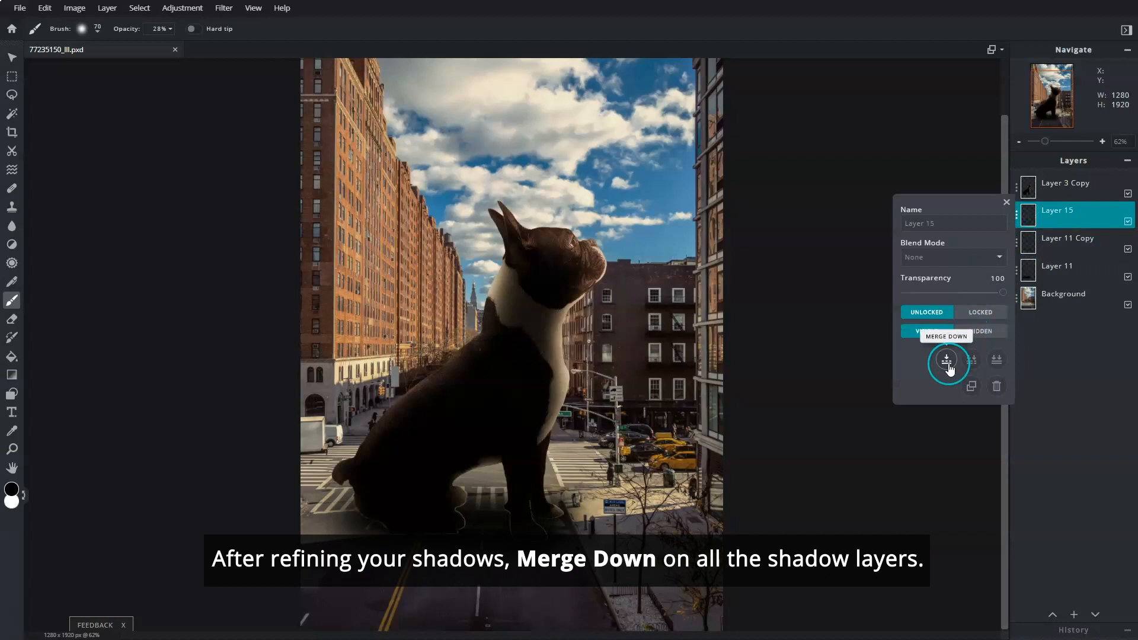
pyautogui.click(947, 359)
pyautogui.click(1017, 222)
pyautogui.click(956, 360)
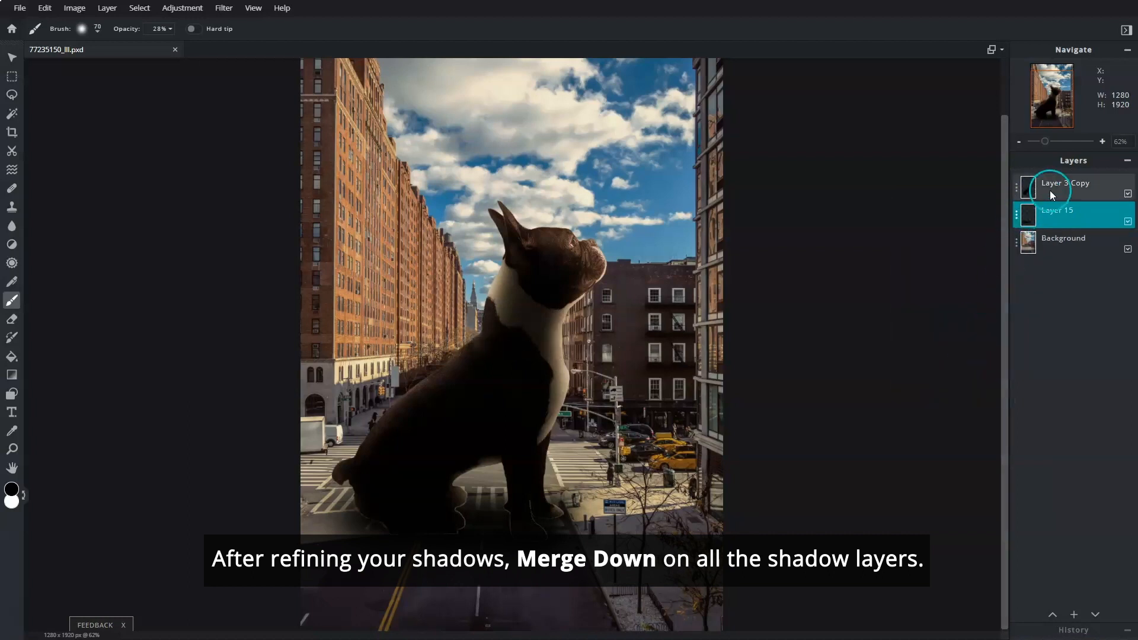
# Select the dog layer and set Draw Mask to Remove From Mask with a 20 px brush at 50% softness.
pyautogui.click(1066, 189)
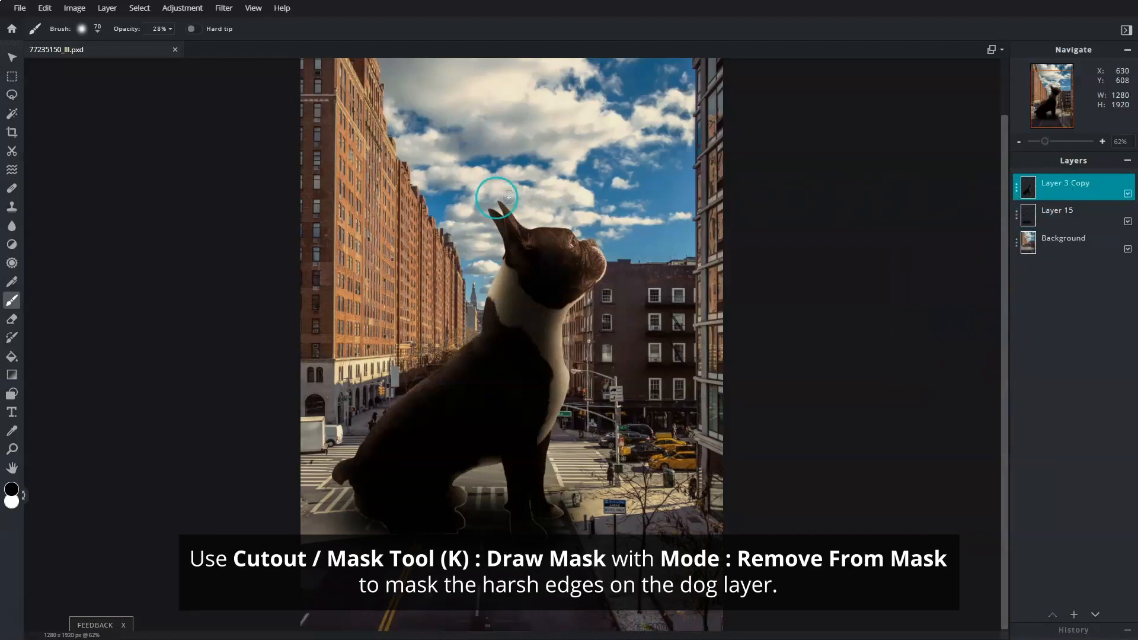
pyautogui.click(10, 153)
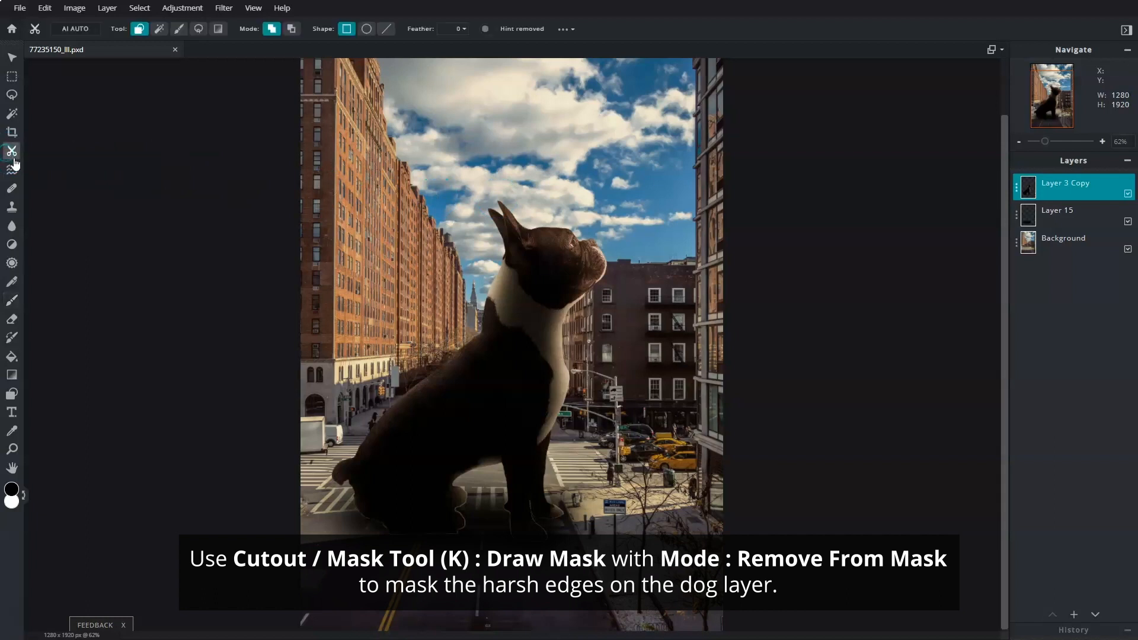
pyautogui.click(180, 31)
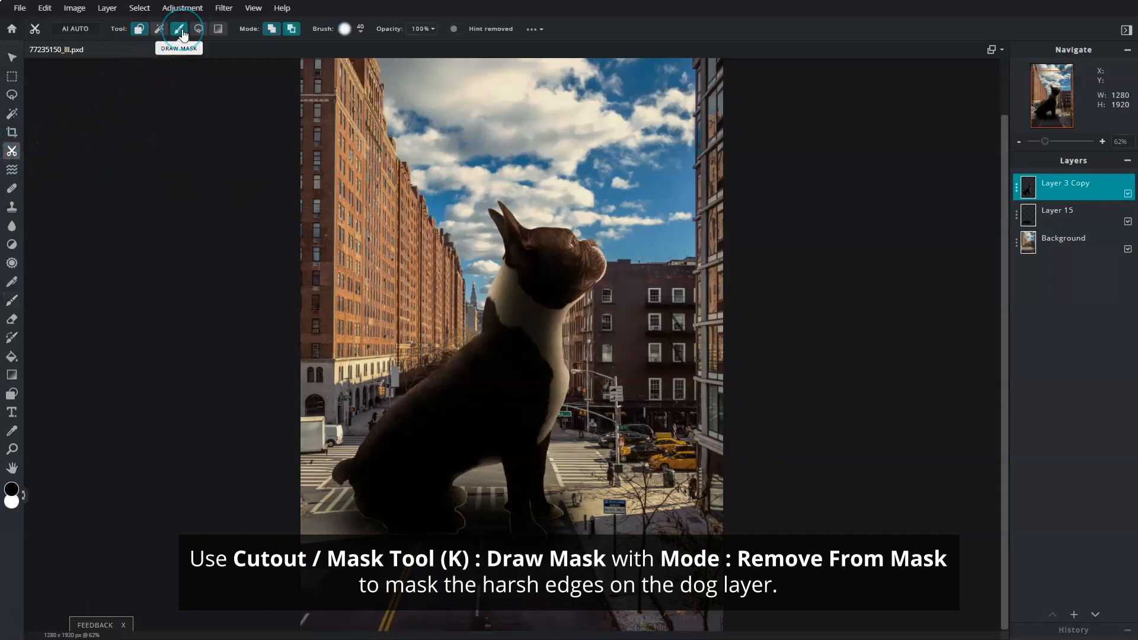
pyautogui.click(361, 32)
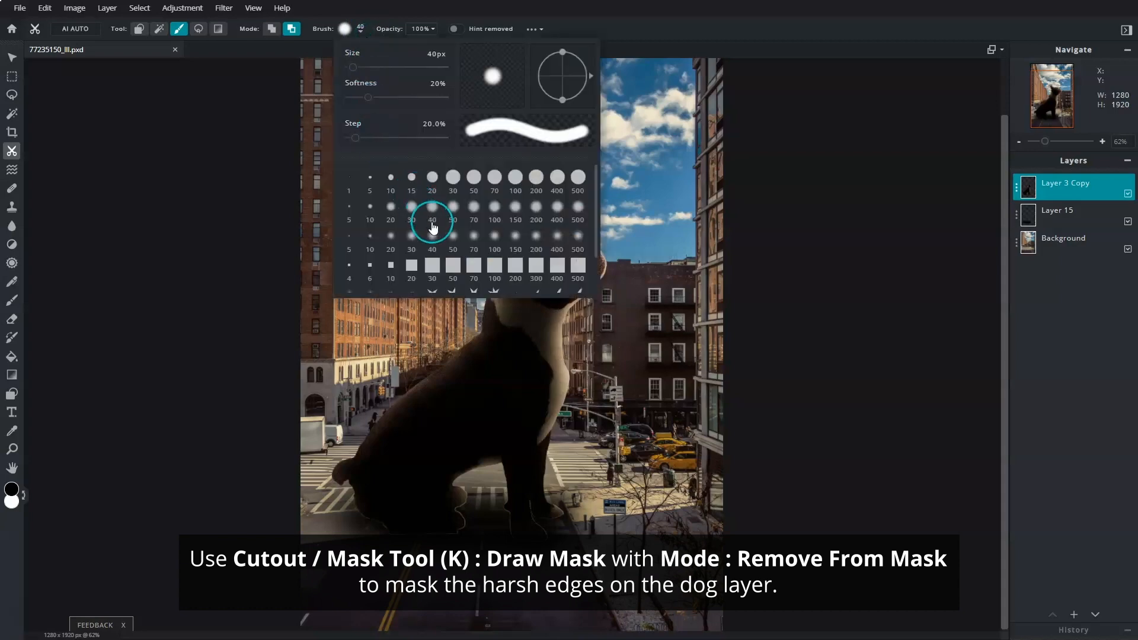
pyautogui.click(390, 237)
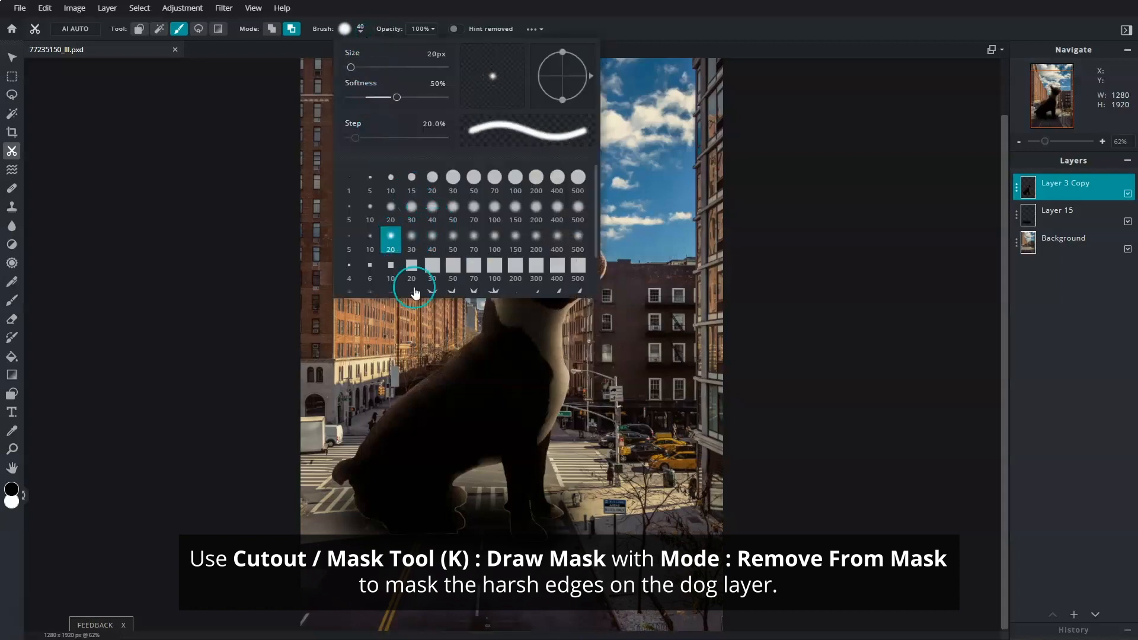
# Mask away the harsh light edges along the lower outline of the dog with the 20 px brush.
pyautogui.click(500, 495)
pyautogui.scroll(10, 490, 523)
pyautogui.moveTo(529, 321)
pyautogui.mouseDown()
pyautogui.moveTo(496, 361)
pyautogui.moveTo(450, 377)
pyautogui.mouseUp()
pyautogui.moveTo(478, 395)
pyautogui.mouseDown()
pyautogui.moveTo(512, 441)
pyautogui.moveTo(474, 526)
pyautogui.mouseUp()
pyautogui.moveTo(494, 399); pyautogui.dragTo(494, 400)
pyautogui.moveTo(533, 309); pyautogui.dragTo(537, 405)
pyautogui.moveTo(548, 314); pyautogui.dragTo(536, 415)
# Reduce the mask brush to 10 px and mask out more of the hard edges around the dog's paws.
pyautogui.click(361, 32)
pyautogui.click(369, 237)
pyautogui.moveTo(515, 305)
pyautogui.mouseDown()
pyautogui.moveTo(539, 337)
pyautogui.moveTo(427, 279)
pyautogui.mouseUp()
pyautogui.moveTo(583, 167); pyautogui.dragTo(522, 192)
pyautogui.moveTo(487, 218); pyautogui.dragTo(434, 282)
pyautogui.moveTo(751, 131); pyautogui.dragTo(595, 170)
pyautogui.moveTo(821, 427); pyautogui.dragTo(671, 223)
pyautogui.moveTo(687, 177)
pyautogui.mouseDown()
pyautogui.moveTo(687, 224)
pyautogui.moveTo(662, 264)
pyautogui.mouseUp()
pyautogui.moveTo(662, 275); pyautogui.dragTo(705, 298)
pyautogui.moveTo(698, 437); pyautogui.dragTo(559, 248)
pyautogui.moveTo(570, 202); pyautogui.dragTo(590, 339)
pyautogui.moveTo(753, 349); pyautogui.dragTo(815, 344)
pyautogui.moveTo(863, 325)
pyautogui.mouseDown()
pyautogui.moveTo(757, 470)
pyautogui.moveTo(644, 316)
pyautogui.mouseUp()
pyautogui.moveTo(749, 444); pyautogui.dragTo(717, 383)
pyautogui.click(752, 463)
# Refine the front paws' mask by removing their light rims and restoring a small overerased part, blending them into the ground shadow.
pyautogui.moveTo(644, 303); pyautogui.dragTo(621, 194)
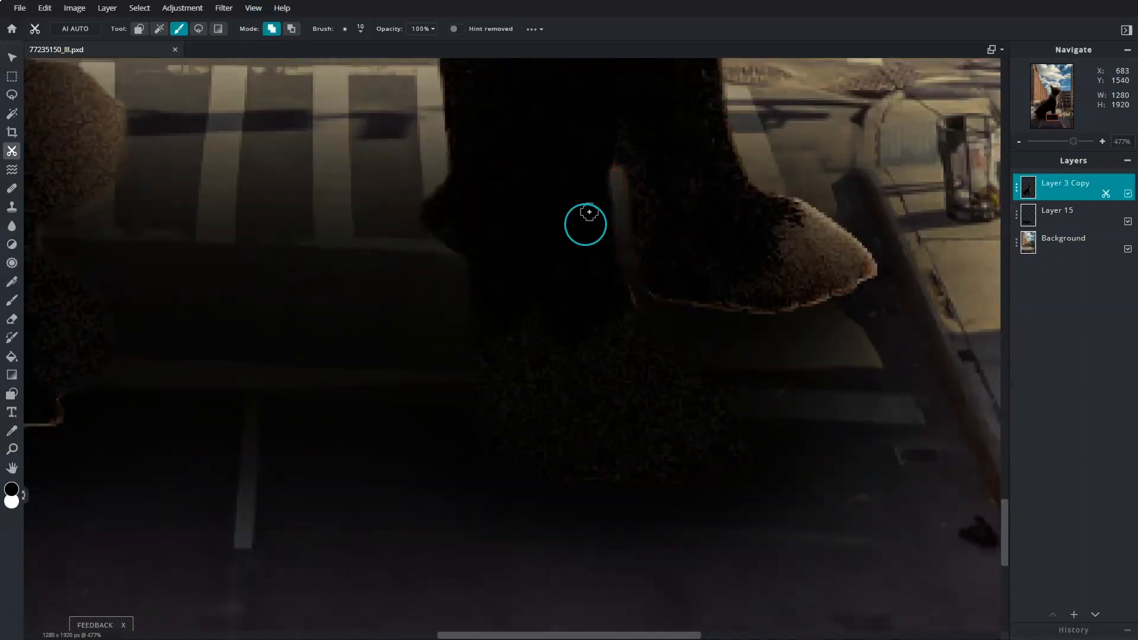
pyautogui.moveTo(656, 304)
pyautogui.mouseDown()
pyautogui.moveTo(818, 320)
pyautogui.moveTo(703, 368)
pyautogui.moveTo(859, 286)
pyautogui.mouseUp()
pyautogui.moveTo(568, 424); pyautogui.dragTo(763, 396)
pyautogui.moveTo(898, 363)
pyautogui.mouseDown()
pyautogui.moveTo(417, 366)
pyautogui.moveTo(379, 344)
pyautogui.mouseUp()
pyautogui.click(272, 29)
pyautogui.moveTo(815, 255)
pyautogui.mouseDown()
pyautogui.moveTo(892, 371)
pyautogui.moveTo(884, 376)
pyautogui.mouseUp()
pyautogui.click(291, 28)
pyautogui.moveTo(794, 432); pyautogui.dragTo(832, 369)
pyautogui.moveTo(883, 373); pyautogui.dragTo(576, 371)
pyautogui.moveTo(379, 332); pyautogui.dragTo(680, 426)
pyautogui.moveTo(624, 411); pyautogui.dragTo(516, 344)
pyautogui.moveTo(770, 332); pyautogui.dragTo(316, 345)
pyautogui.moveTo(471, 465); pyautogui.dragTo(623, 462)
pyautogui.scroll(-10, 648, 326)
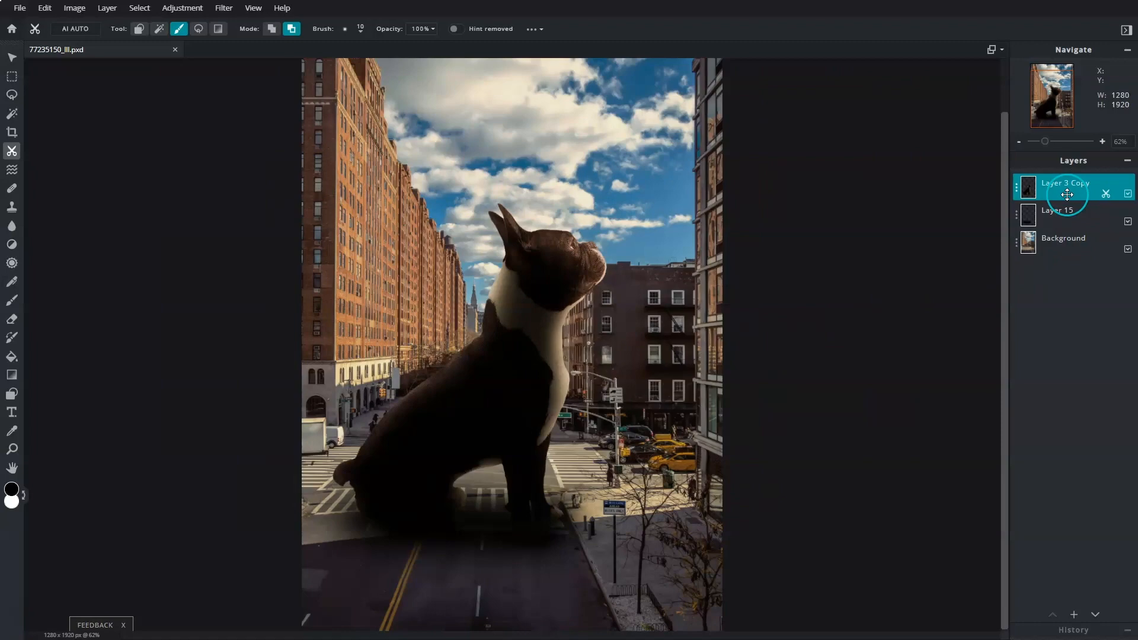
# Add an empty layer above the dog layer and set the Gradient tool to a linear black-to-transparent gradient.
pyautogui.click(1066, 194)
pyautogui.click(1062, 418)
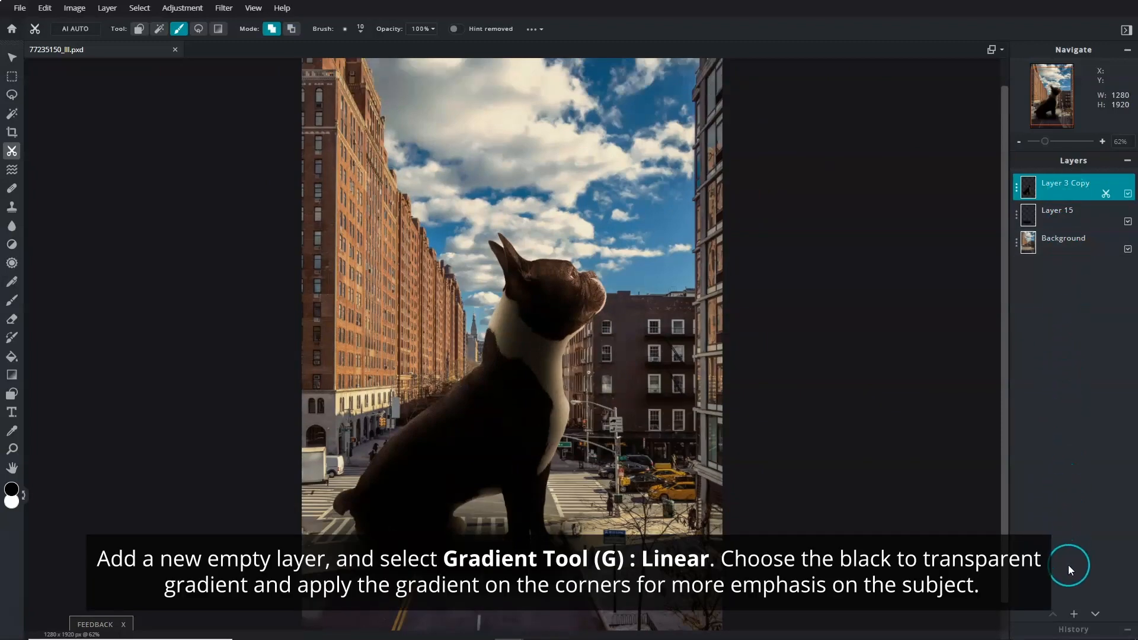
pyautogui.click(1073, 613)
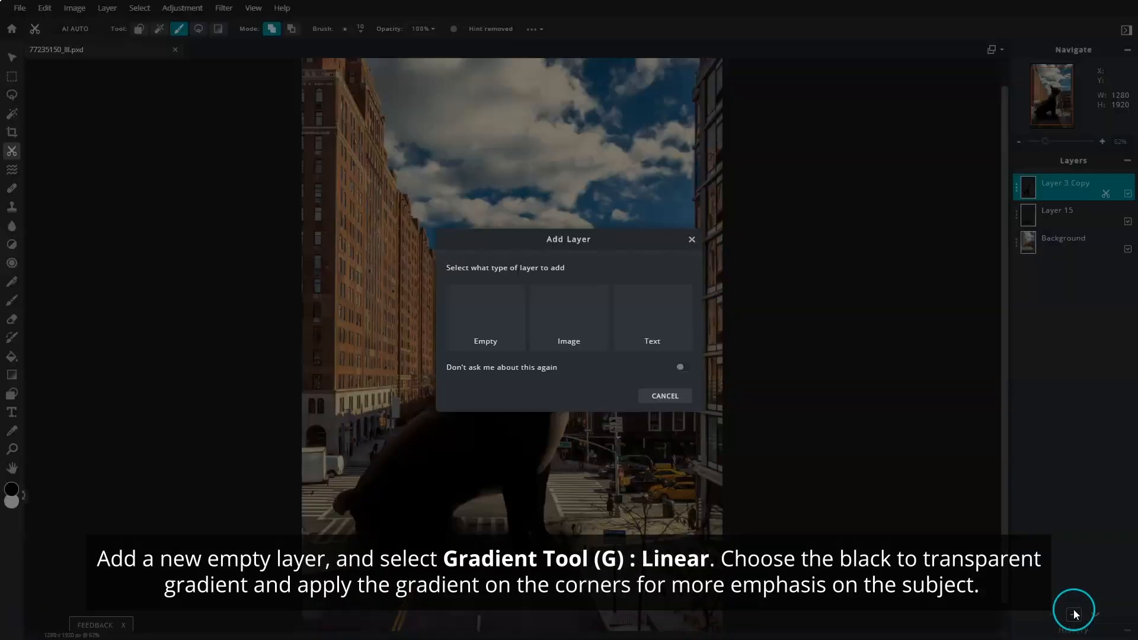
pyautogui.click(510, 349)
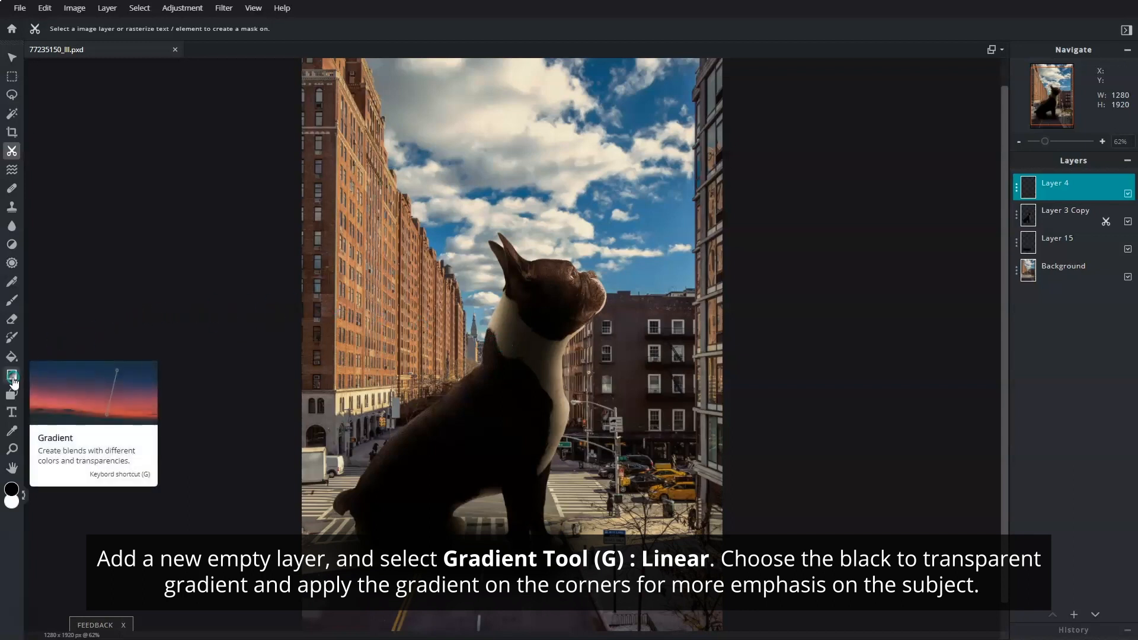
pyautogui.click(12, 375)
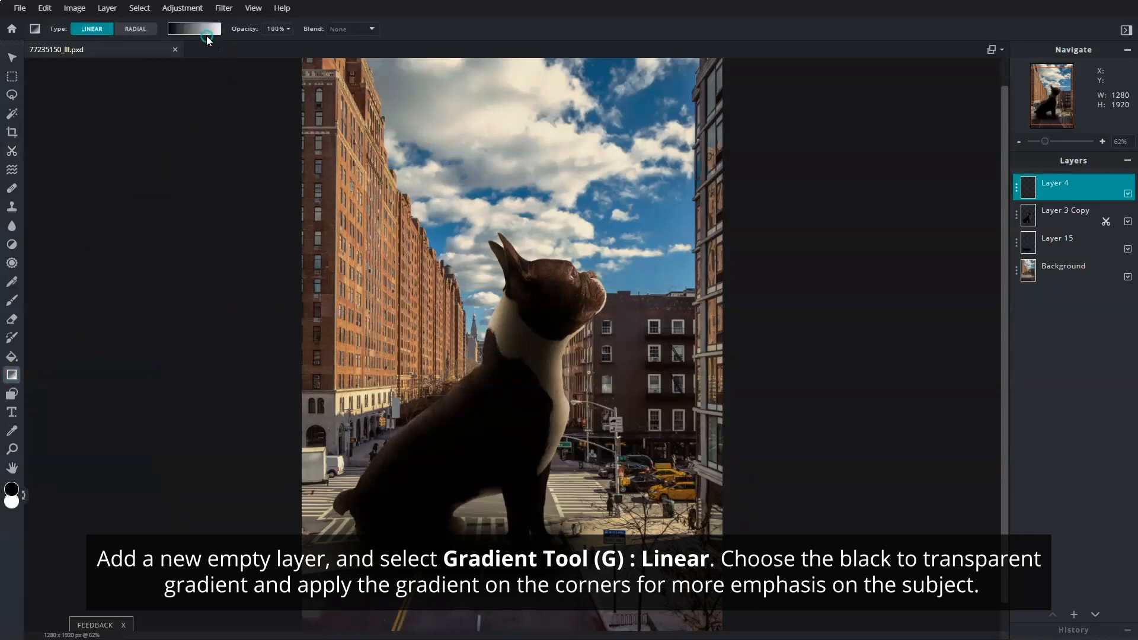
pyautogui.click(207, 35)
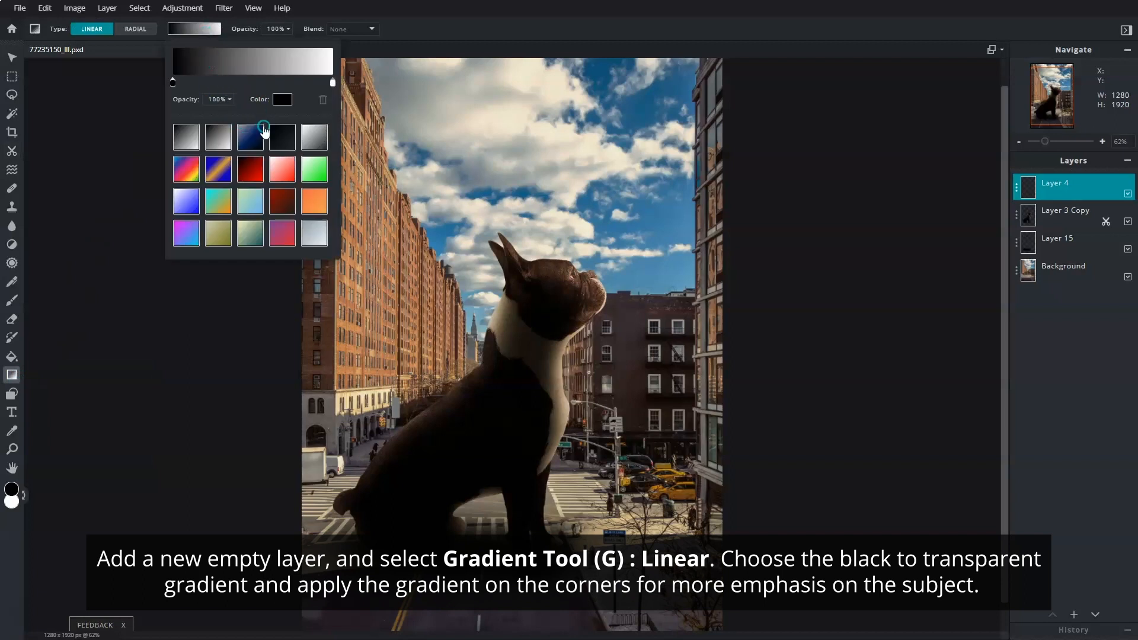
pyautogui.click(285, 140)
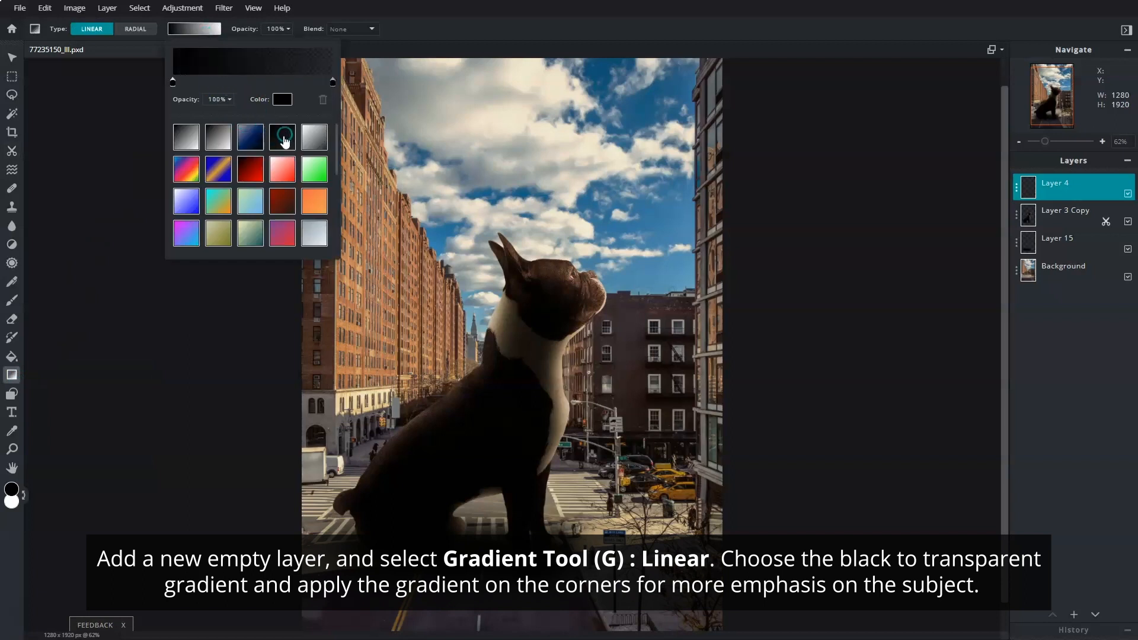
pyautogui.click(498, 22)
# Darken the image borders on the new layer with gradients running inward from the left, right and bottom edges of the picture.
pyautogui.scroll(-2, 579, 311)
pyautogui.moveTo(357, 400); pyautogui.dragTo(435, 400)
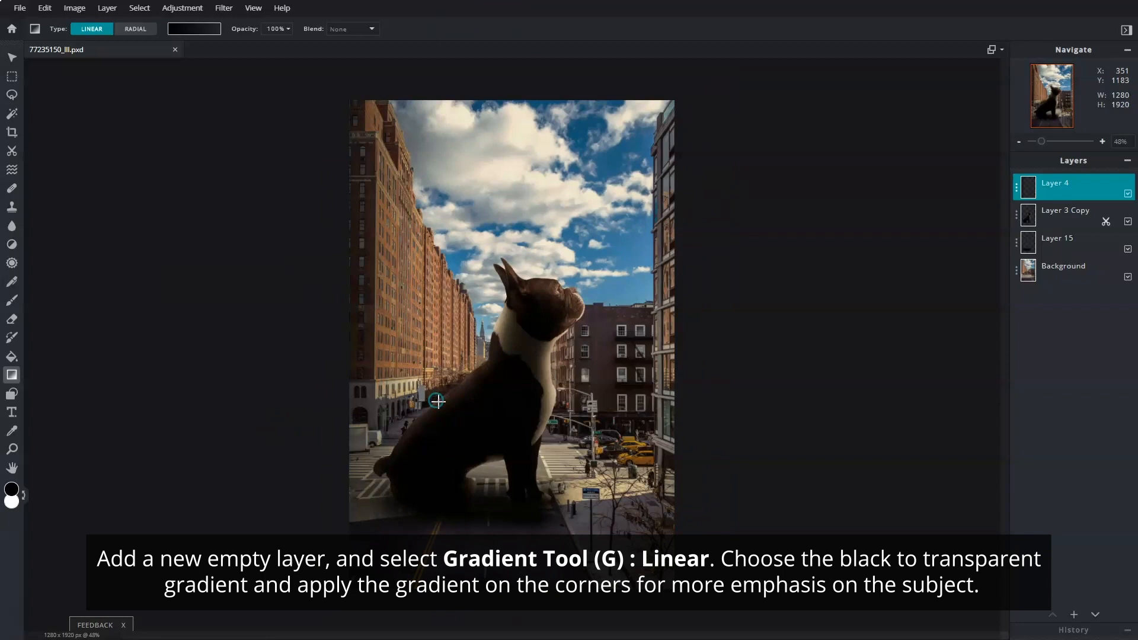
pyautogui.moveTo(756, 381); pyautogui.dragTo(592, 380)
pyautogui.moveTo(516, 496); pyautogui.dragTo(519, 411)
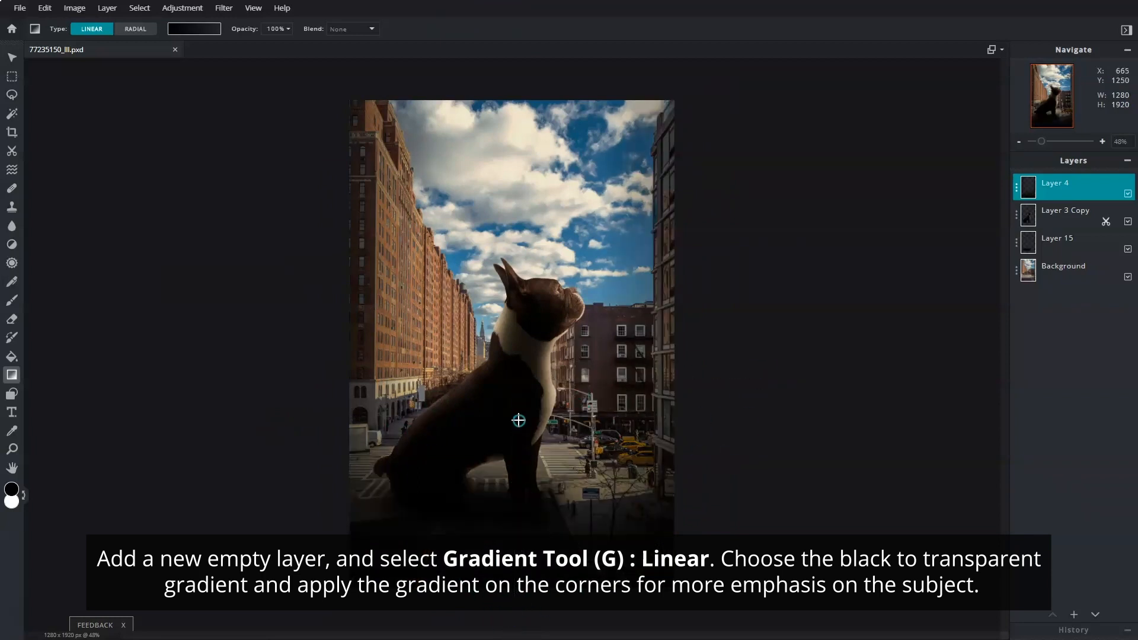
pyautogui.scroll(-1, 519, 412)
pyautogui.moveTo(396, 418); pyautogui.dragTo(398, 420)
pyautogui.moveTo(876, 483); pyautogui.dragTo(620, 436)
pyautogui.moveTo(788, 346); pyautogui.dragTo(630, 340)
pyautogui.moveTo(213, 381); pyautogui.dragTo(434, 386)
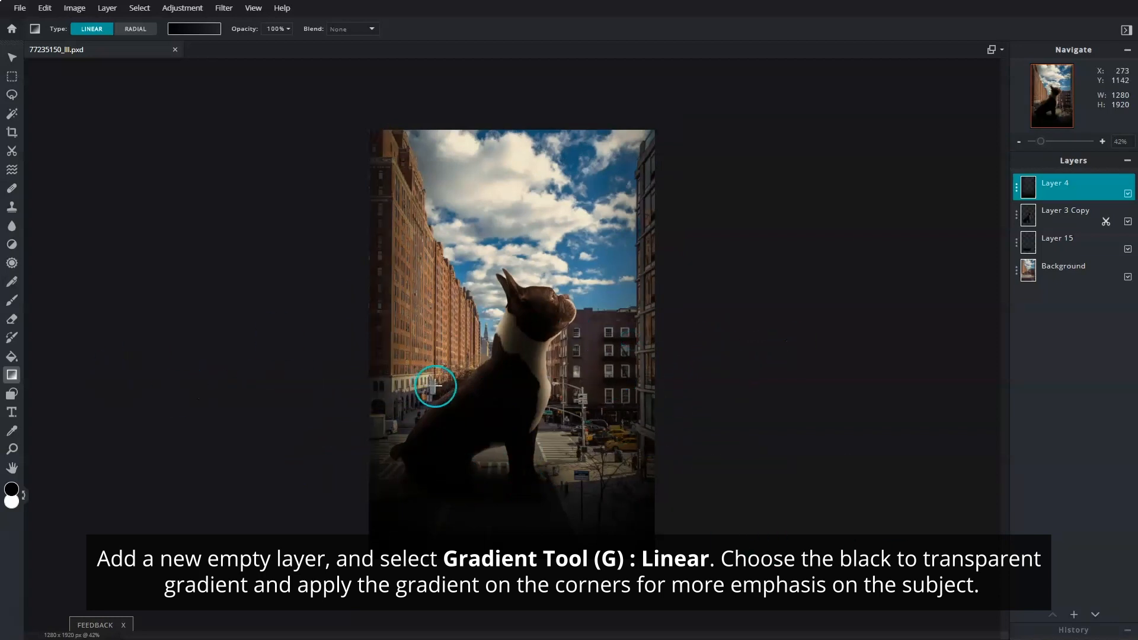
# Set the transparency of the gradient layer Layer 4 to 85 and of the shadow layer Layer 15 to 95.
pyautogui.click(1015, 190)
pyautogui.moveTo(1005, 265); pyautogui.dragTo(1001, 268)
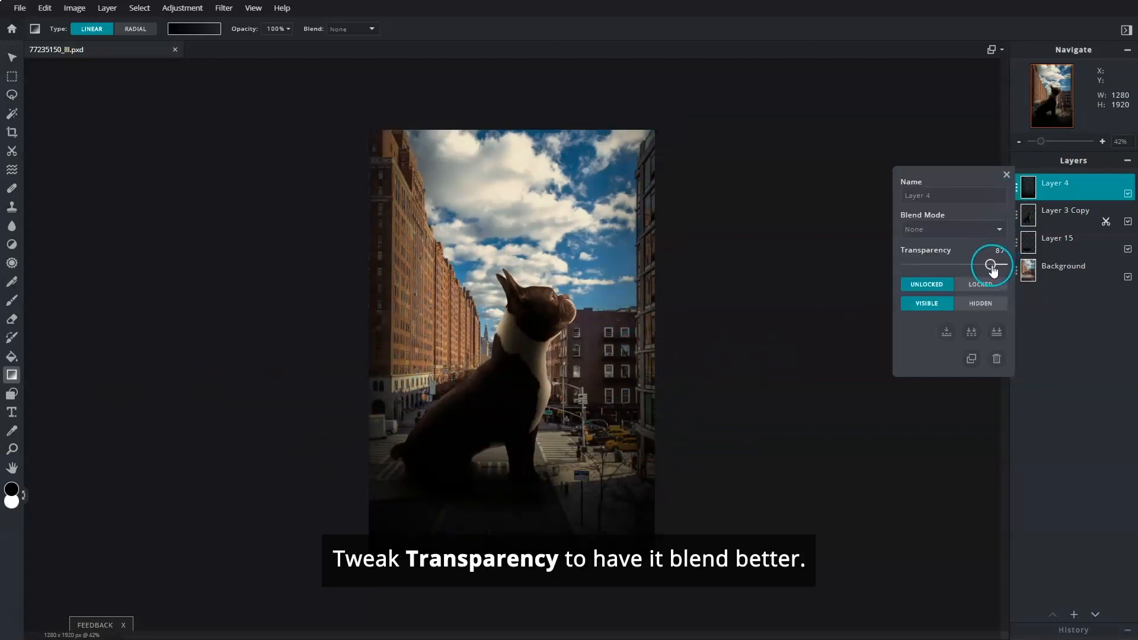
pyautogui.click(1006, 174)
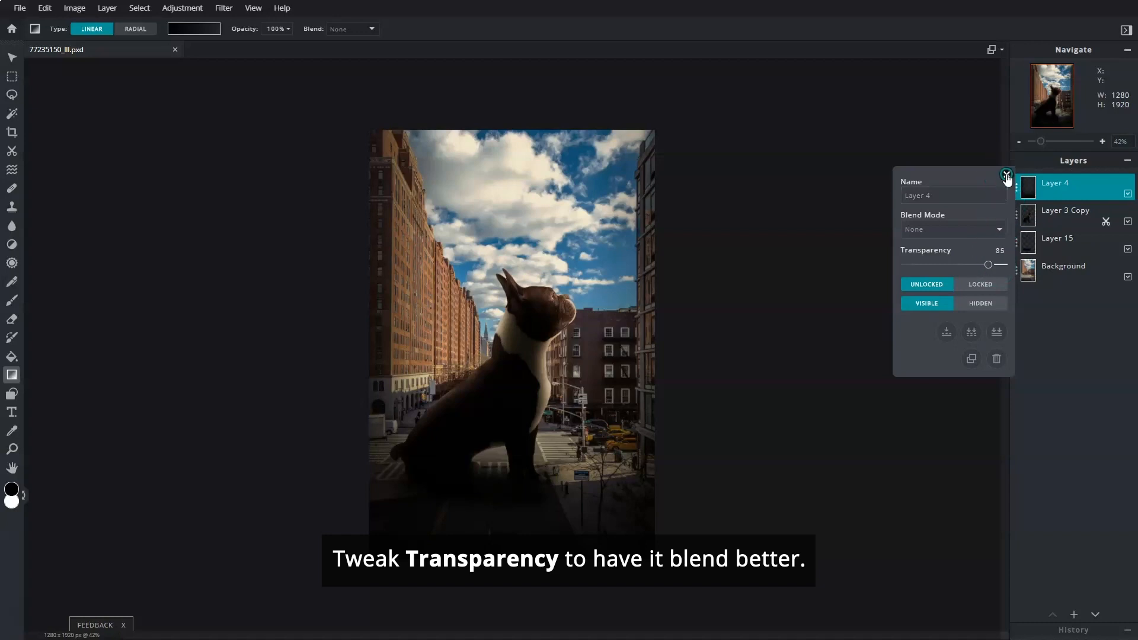
pyautogui.click(1016, 241)
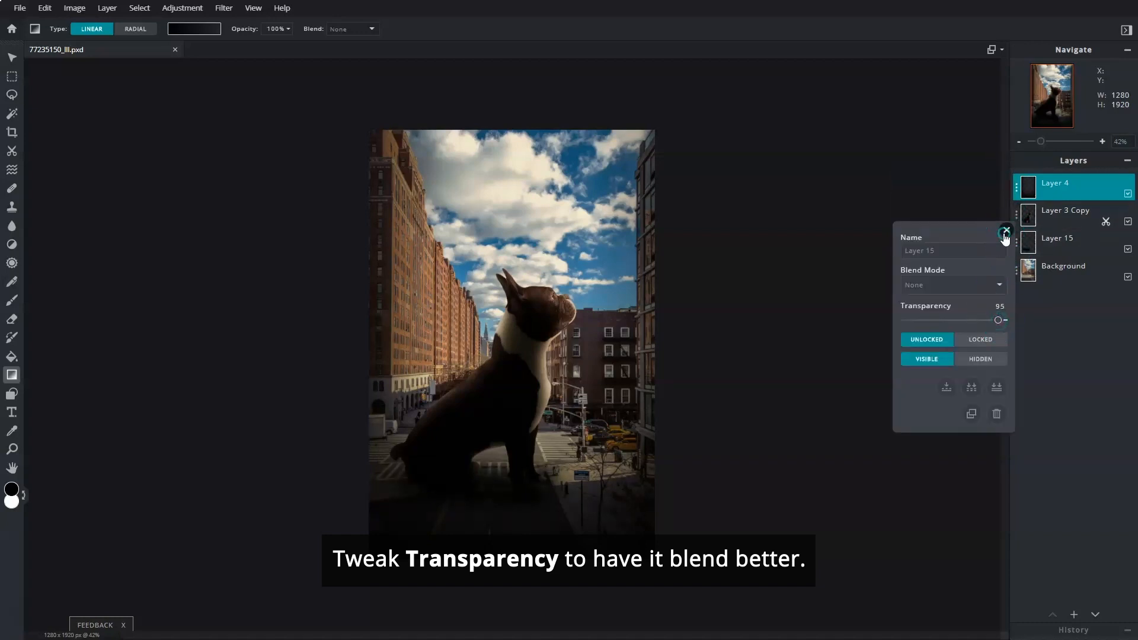
pyautogui.click(1062, 328)
# Add the isolated helicopter picture 118981544_l.png as a new image layer on top.
pyautogui.click(1072, 609)
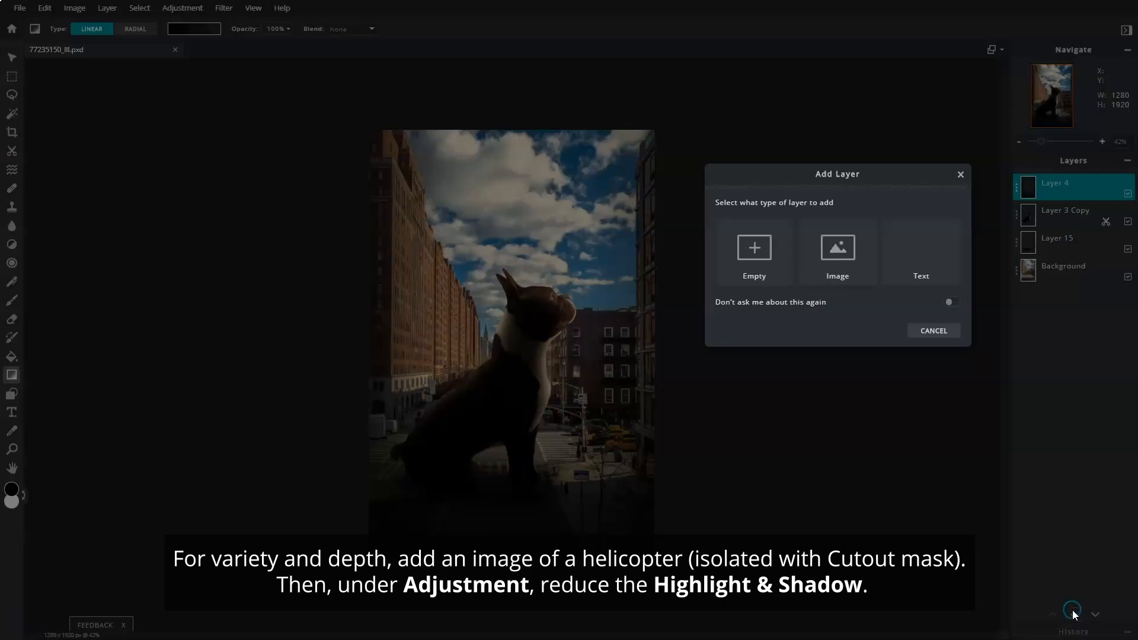
pyautogui.click(839, 267)
pyautogui.click(472, 155)
pyautogui.click(334, 97)
pyautogui.click(661, 398)
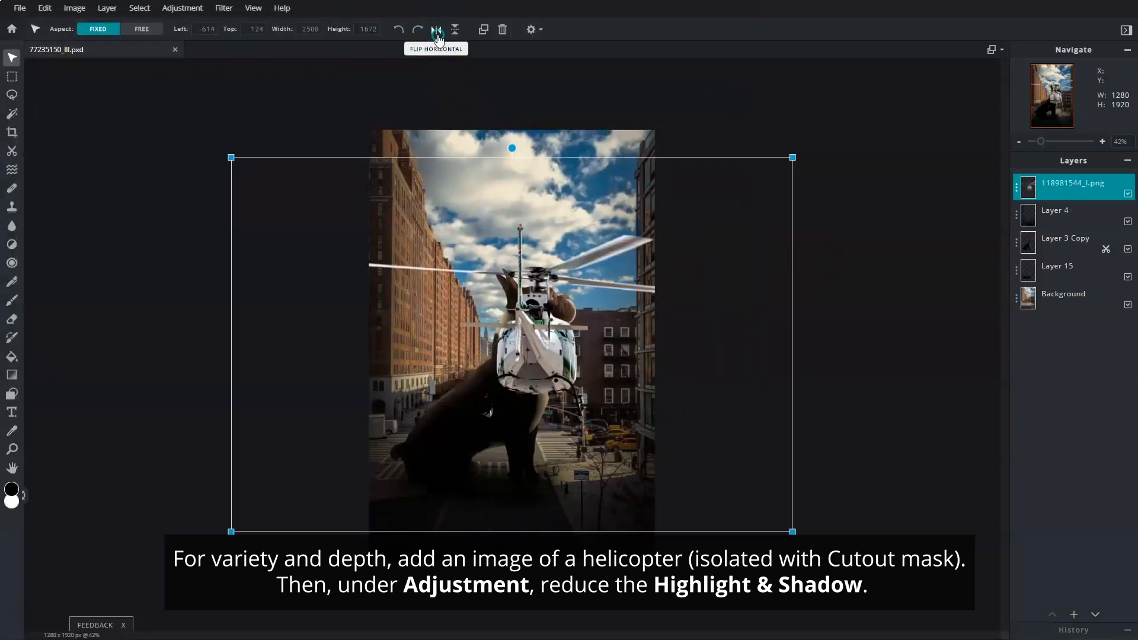
# Flip the helicopter horizontally, scale its layer to about 848 × 565 px and place it in the sky above the dog's snout.
pyautogui.click(436, 29)
pyautogui.moveTo(231, 156); pyautogui.dragTo(516, 347)
pyautogui.moveTo(628, 440); pyautogui.dragTo(570, 262)
pyautogui.moveTo(456, 348); pyautogui.dragTo(523, 305)
pyautogui.moveTo(599, 243); pyautogui.dragTo(605, 244)
pyautogui.moveTo(508, 174); pyautogui.dragTo(519, 182)
pyautogui.moveTo(612, 258); pyautogui.dragTo(608, 256)
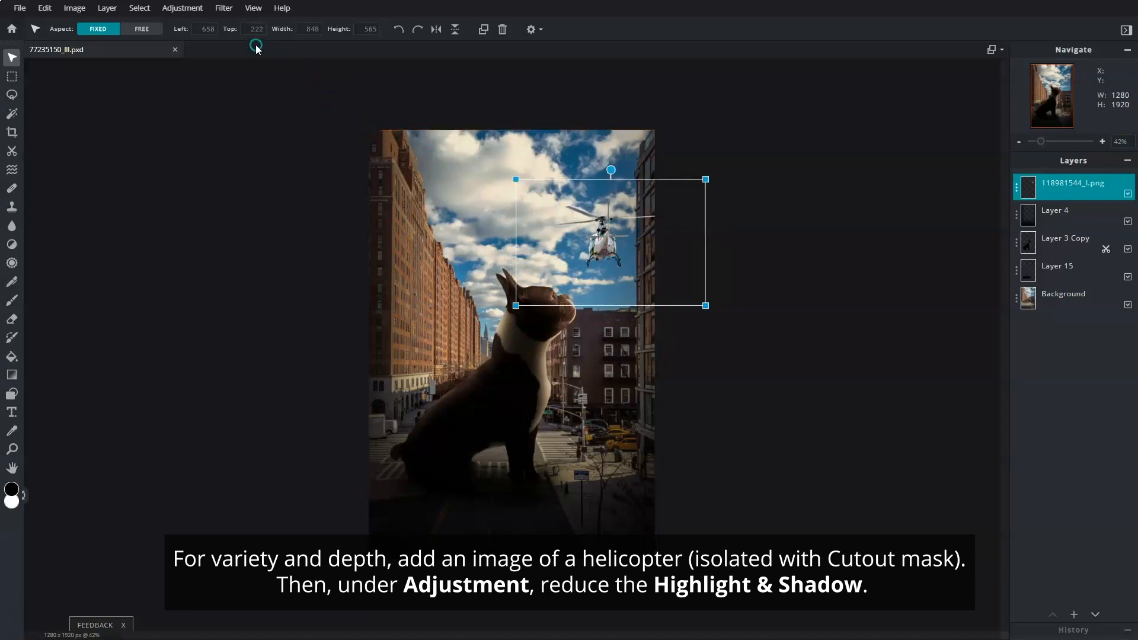
# Darken the helicopter layer by applying Highlights & shadows with highlights -200 and shadows -177.
pyautogui.click(194, 12)
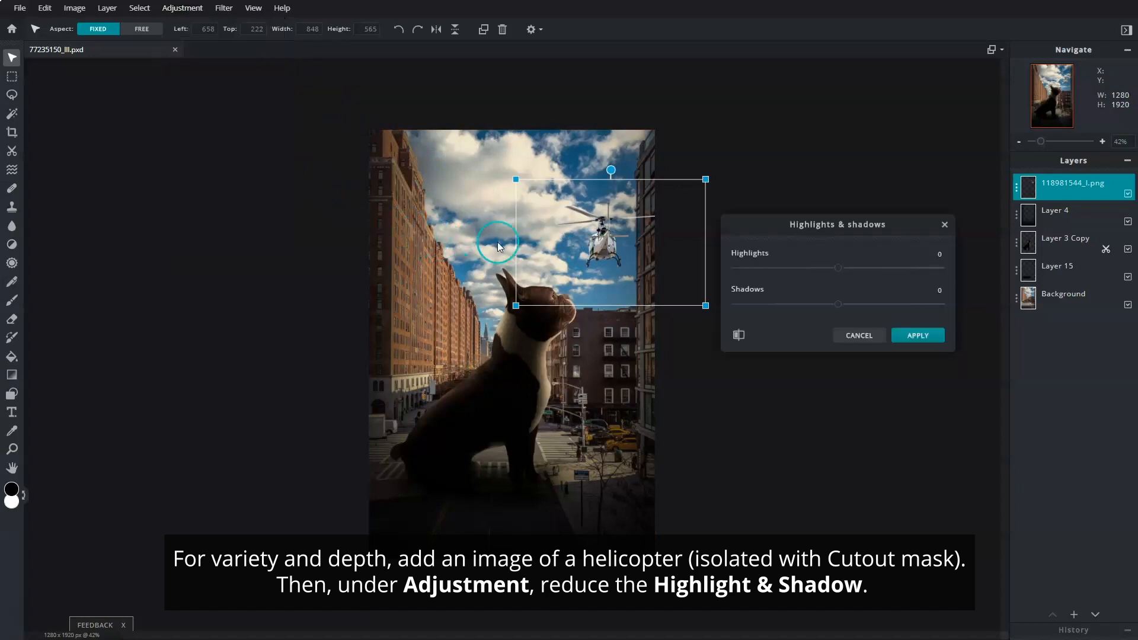
pyautogui.moveTo(837, 268); pyautogui.dragTo(734, 268)
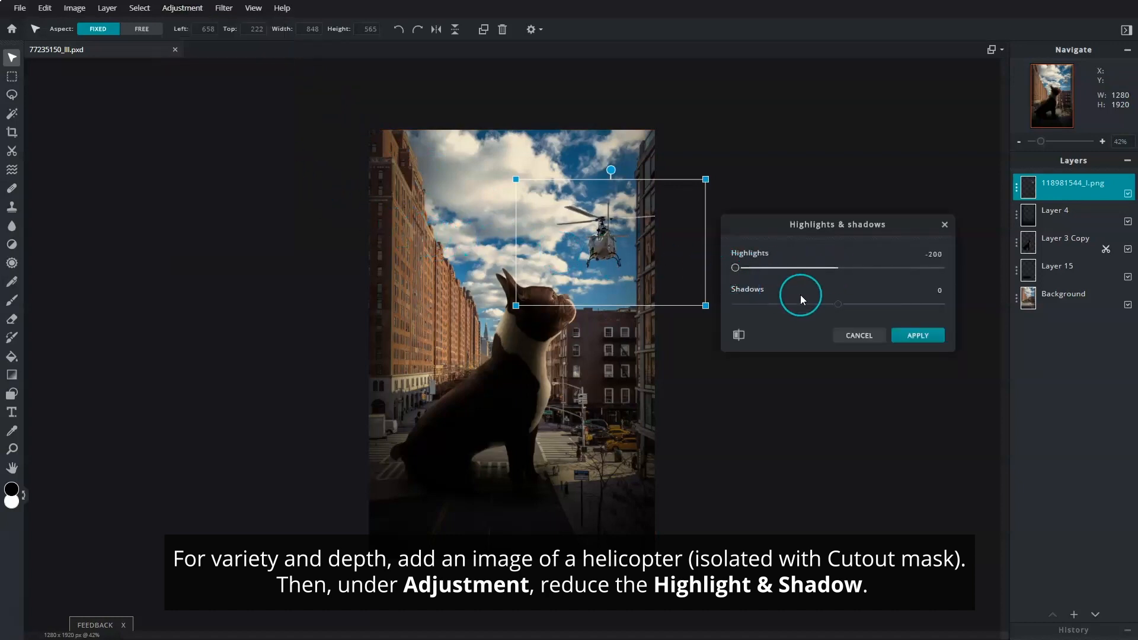
pyautogui.moveTo(836, 304); pyautogui.dragTo(770, 304)
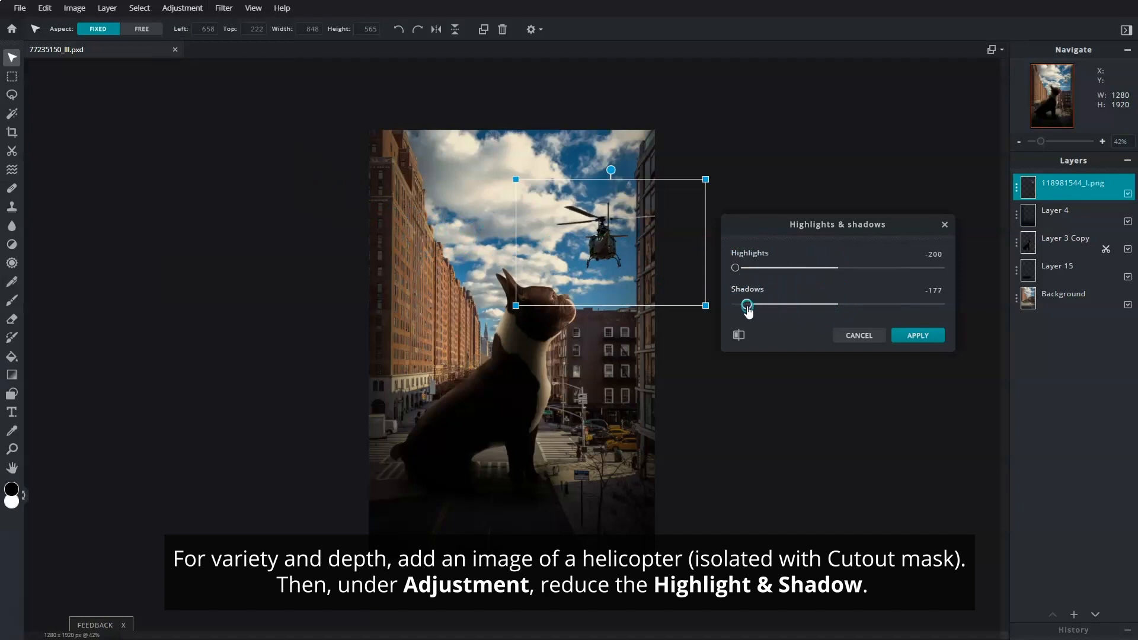
pyautogui.click(933, 341)
# Duplicate the helicopter layer twice and hide the topmost copy.
pyautogui.click(1016, 191)
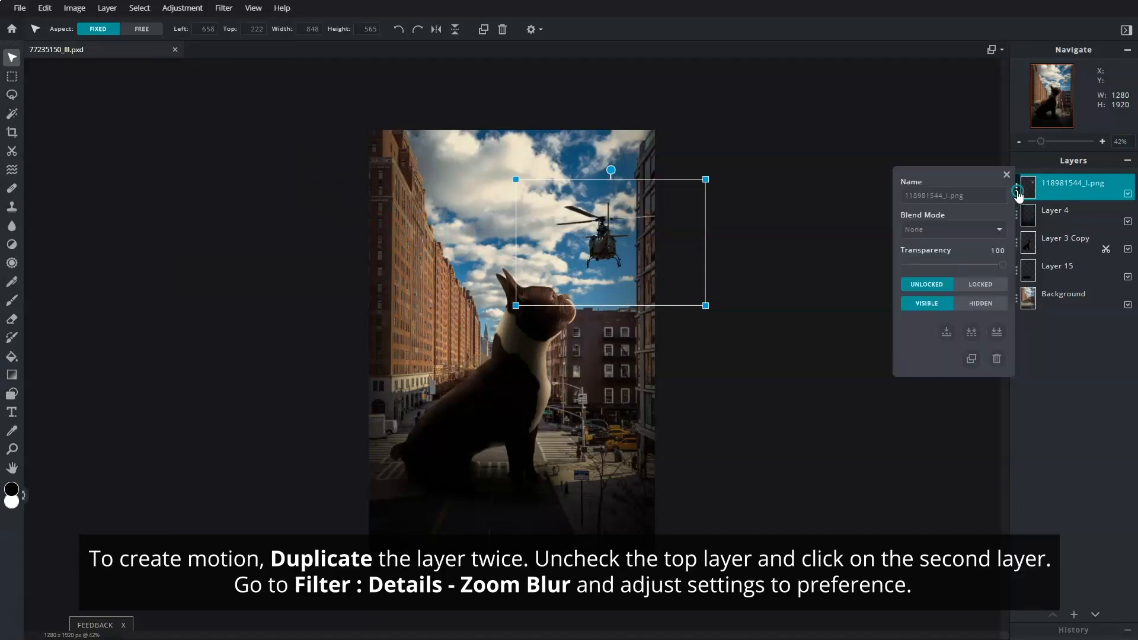
pyautogui.click(971, 359)
pyautogui.click(1017, 189)
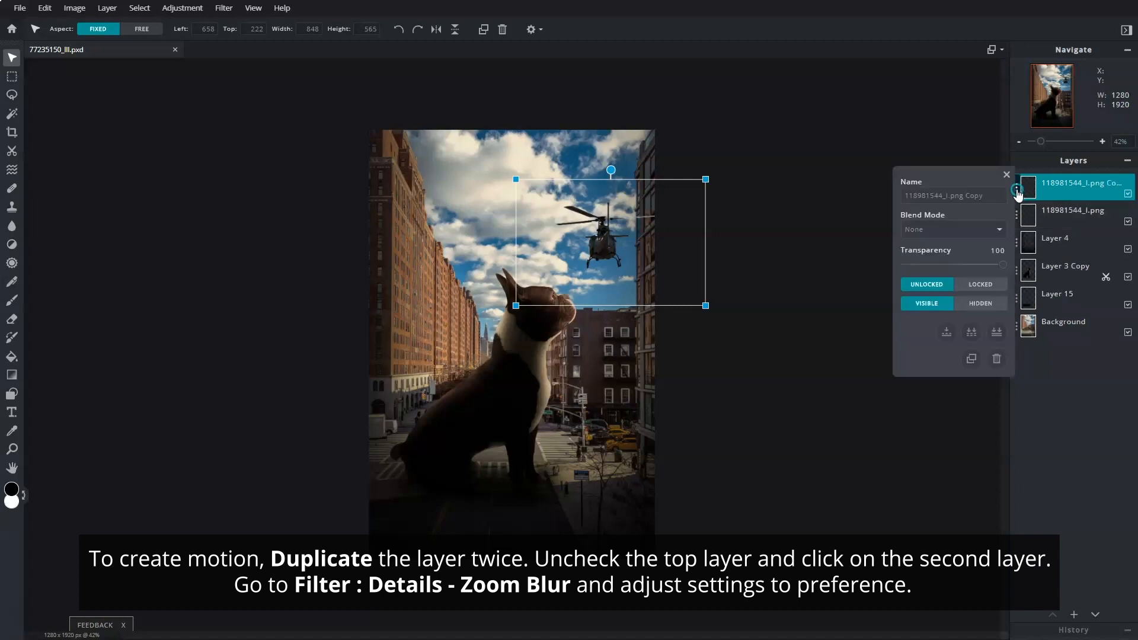
pyautogui.click(969, 360)
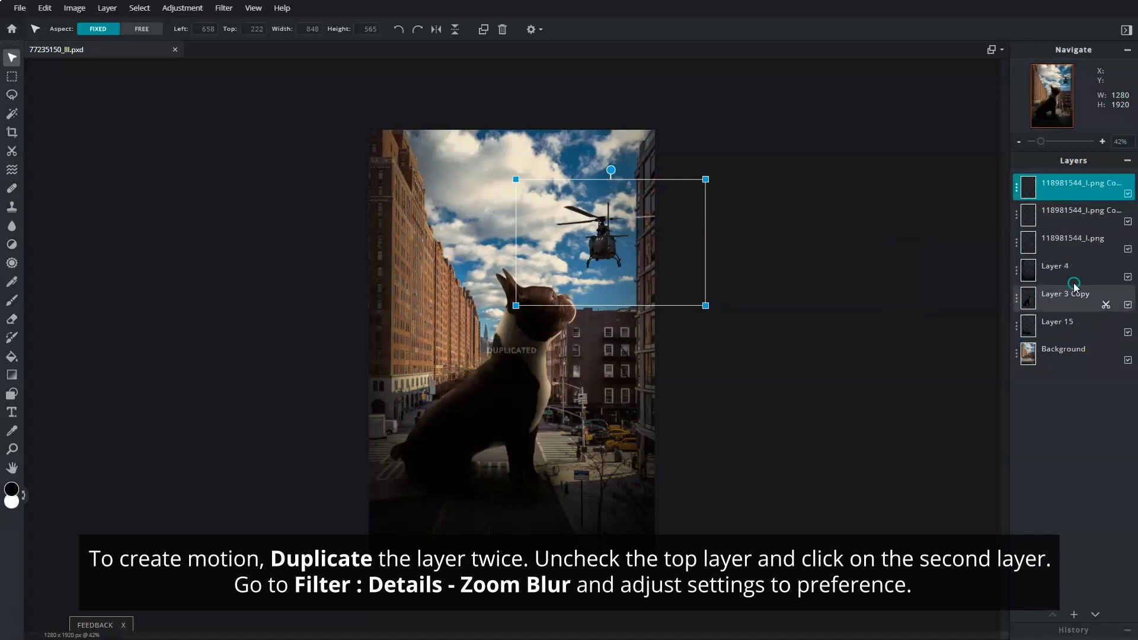
pyautogui.click(1127, 195)
# Apply a Zoom blur with amount 17%, X 40% and Y 45% to the middle helicopter layer.
pyautogui.click(1079, 220)
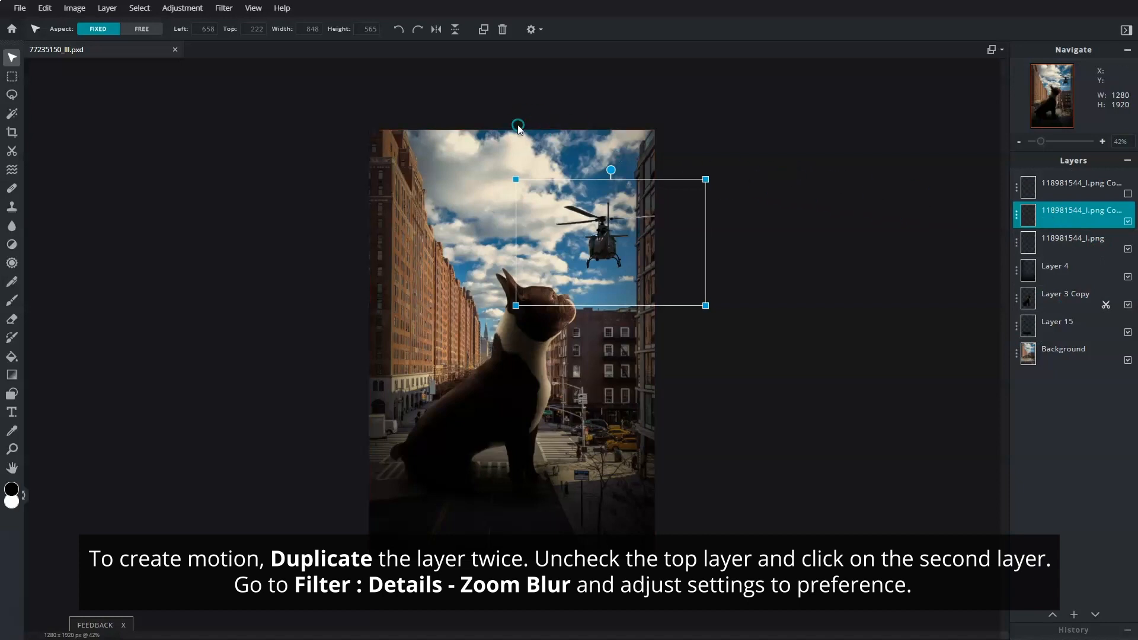
pyautogui.click(223, 8)
pyautogui.moveTo(228, 42)
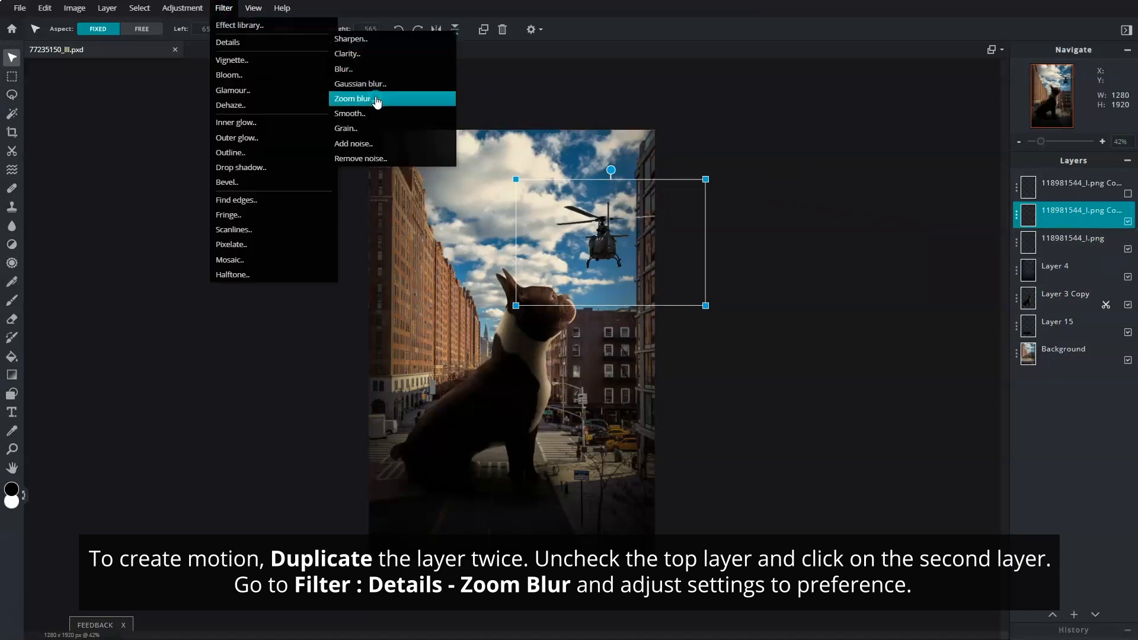
pyautogui.click(408, 107)
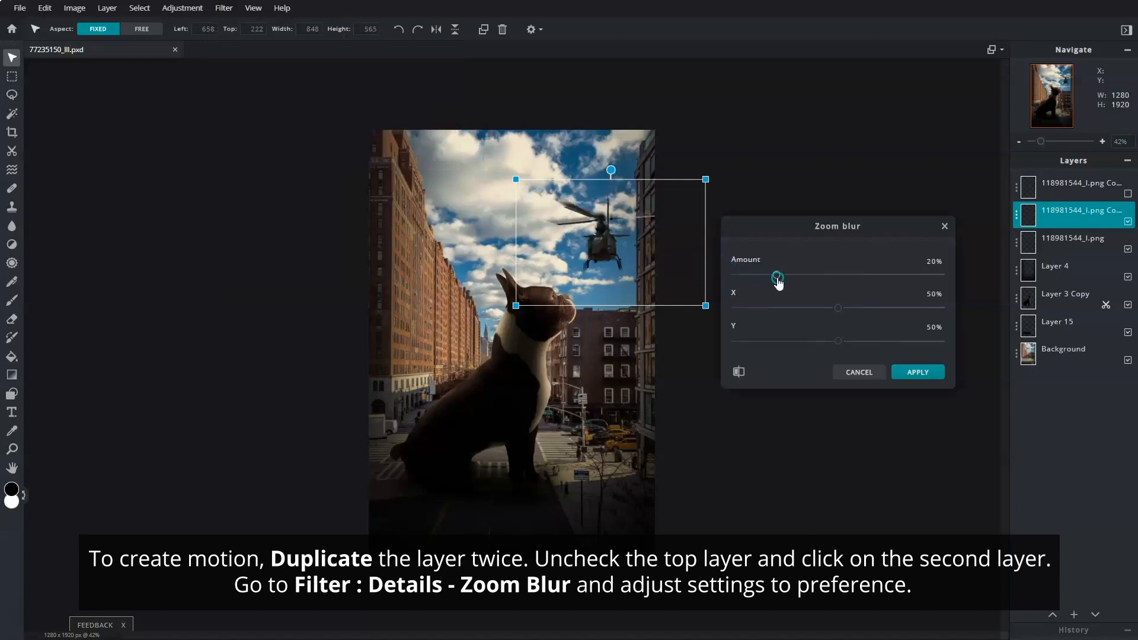
pyautogui.moveTo(780, 279); pyautogui.dragTo(766, 280)
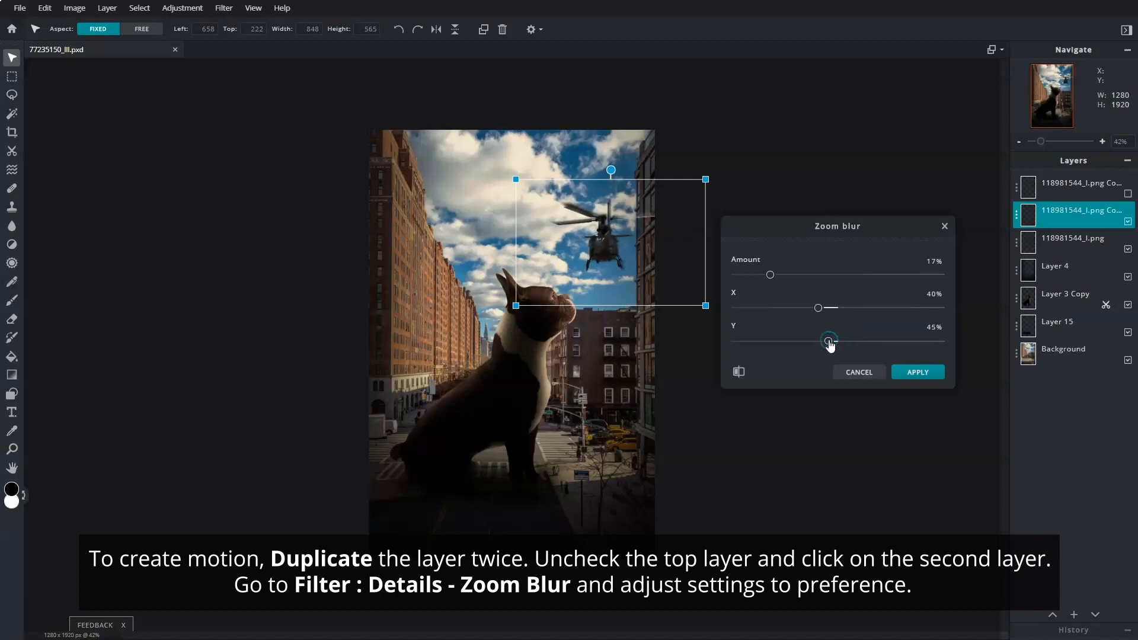
pyautogui.click(918, 373)
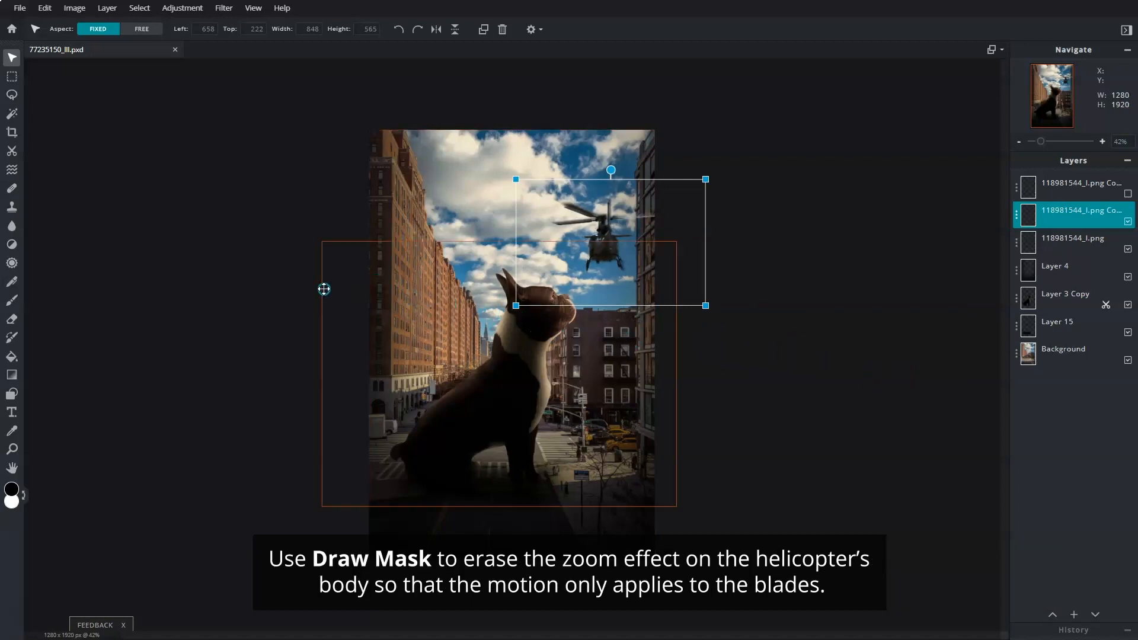
# Erase the zoom blur from the helicopter's body using Draw mask in remove mode, with soft 70 px and 100 px brushes at 39% opacity.
pyautogui.click(16, 152)
pyautogui.click(178, 28)
pyautogui.click(290, 29)
pyautogui.click(432, 29)
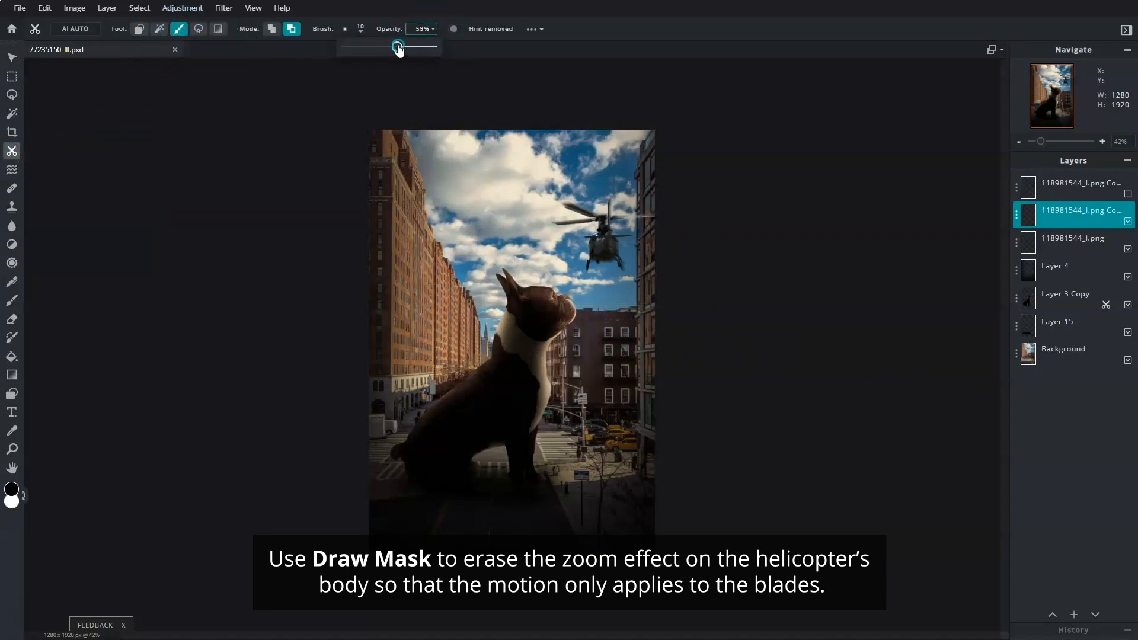
pyautogui.click(360, 30)
pyautogui.click(476, 239)
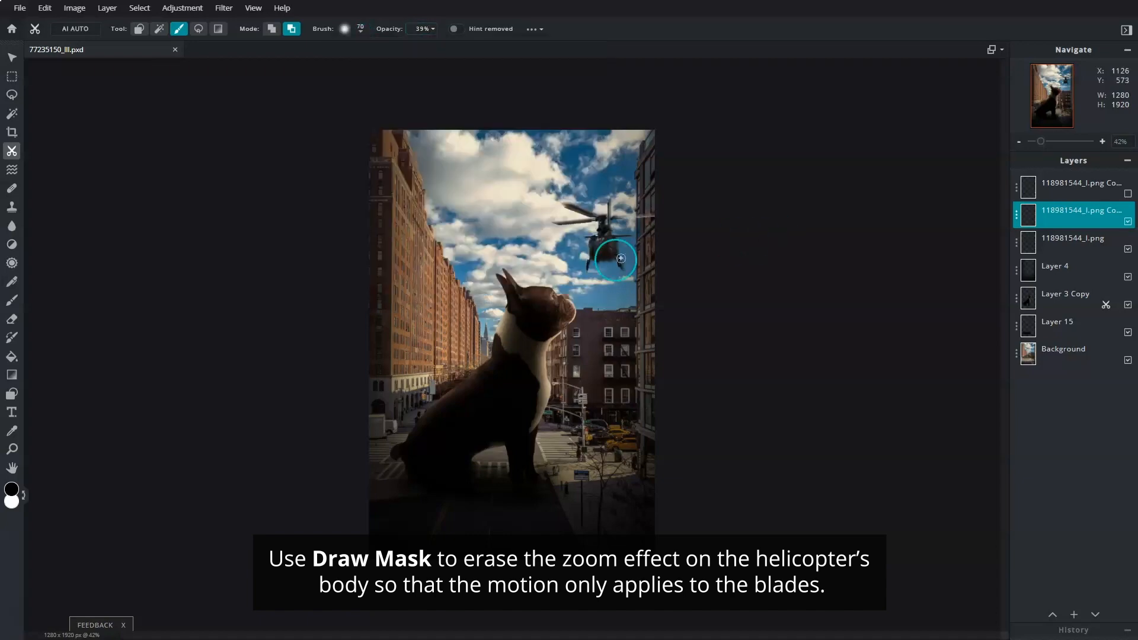
pyautogui.scroll(3, 632, 258)
pyautogui.moveTo(710, 217); pyautogui.dragTo(656, 292)
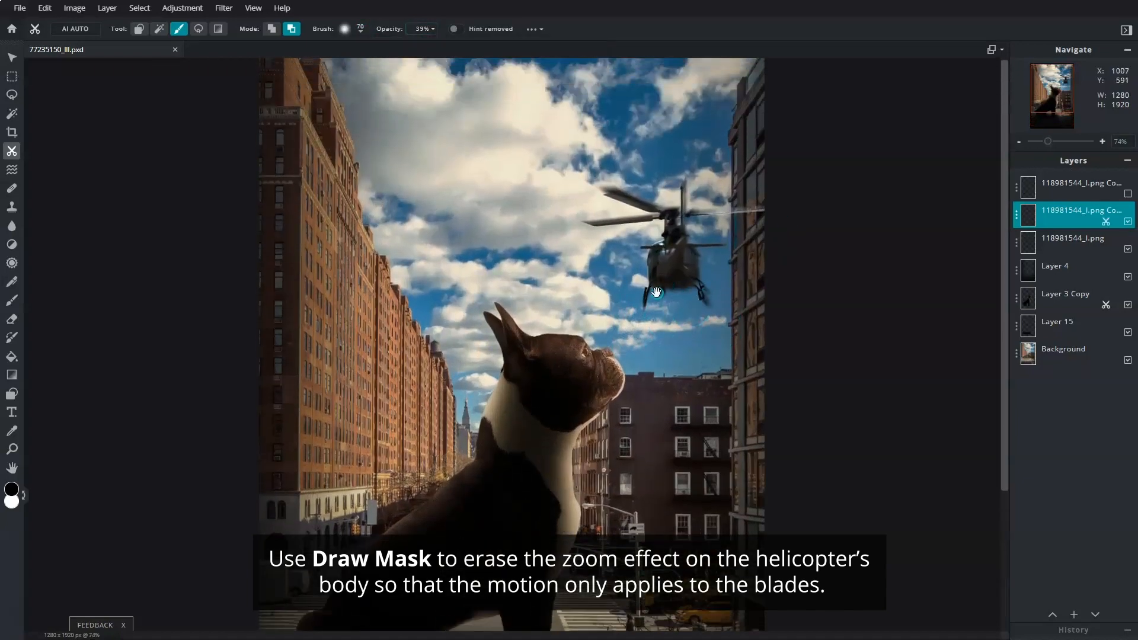
pyautogui.click(359, 29)
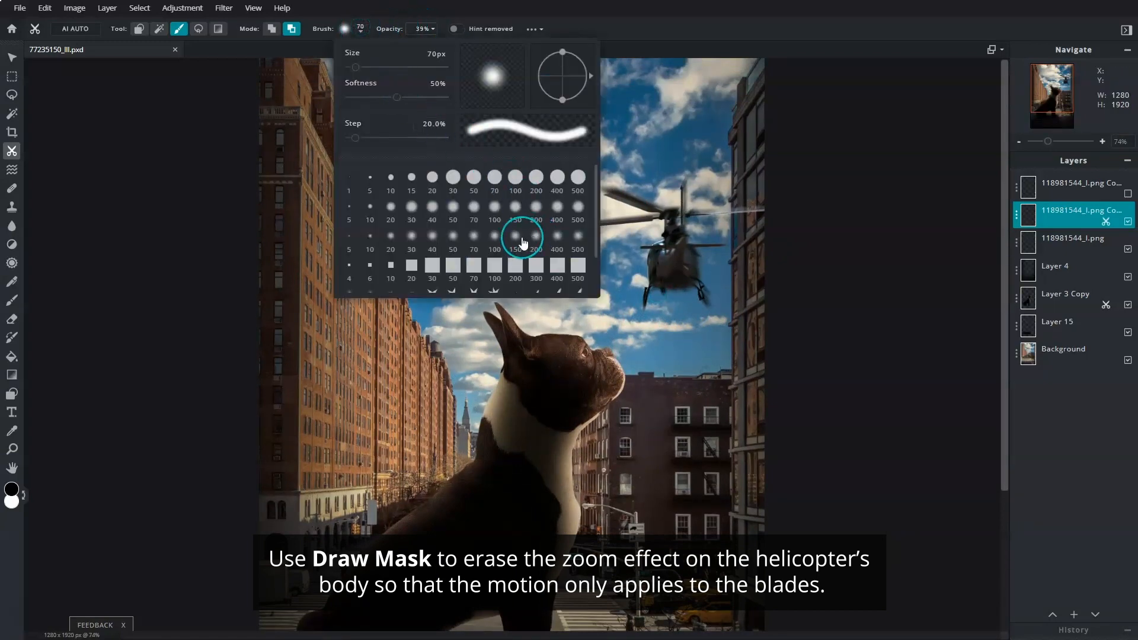
pyautogui.click(500, 243)
pyautogui.moveTo(699, 275)
pyautogui.mouseDown()
pyautogui.moveTo(664, 261)
pyautogui.moveTo(701, 249)
pyautogui.mouseUp()
pyautogui.moveTo(676, 294)
pyautogui.mouseDown()
pyautogui.moveTo(690, 308)
pyautogui.moveTo(682, 320)
pyautogui.mouseUp()
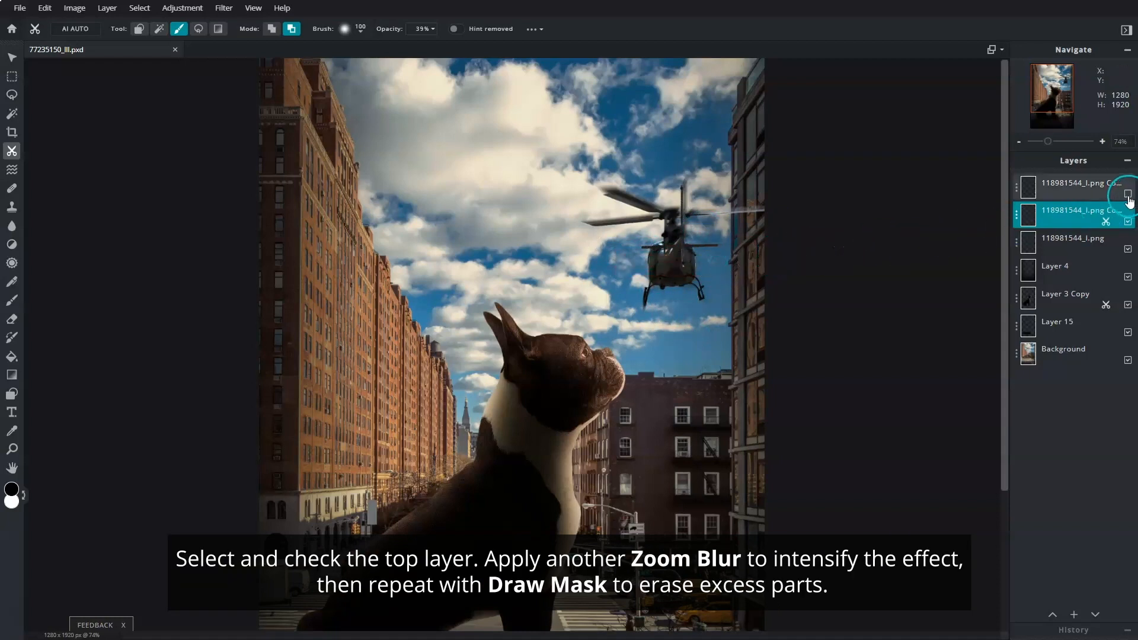
# Show the topmost helicopter copy and apply a Zoom blur with amount 20%, X 28% and Y 50% to it.
pyautogui.click(1092, 188)
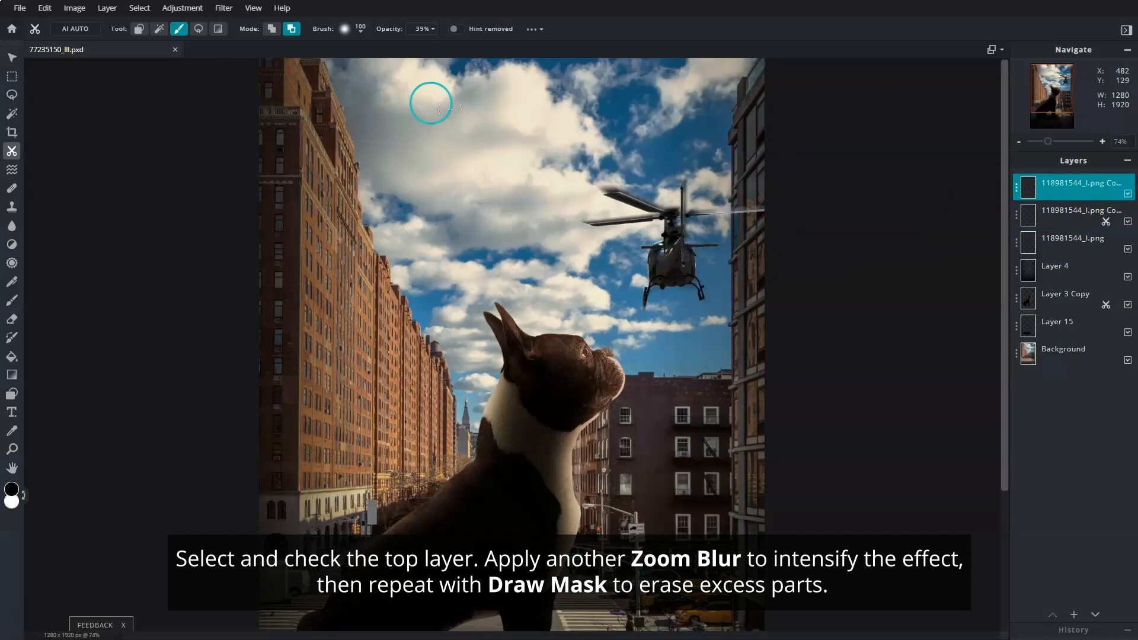
pyautogui.click(223, 7)
pyautogui.moveTo(267, 43)
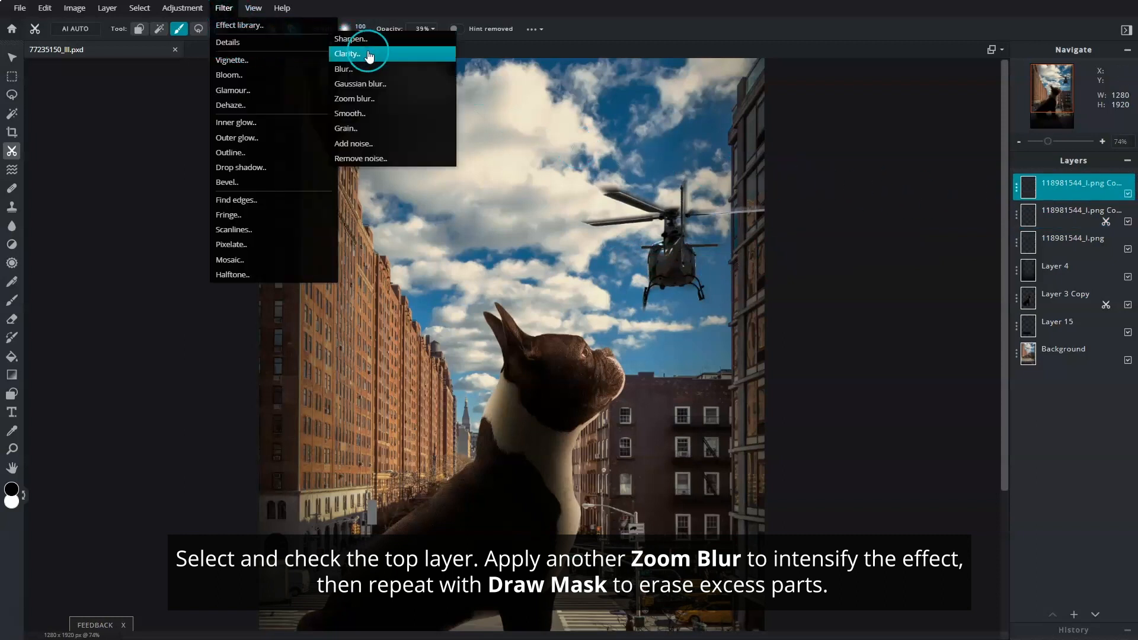
pyautogui.click(388, 99)
pyautogui.moveTo(831, 314); pyautogui.dragTo(794, 319)
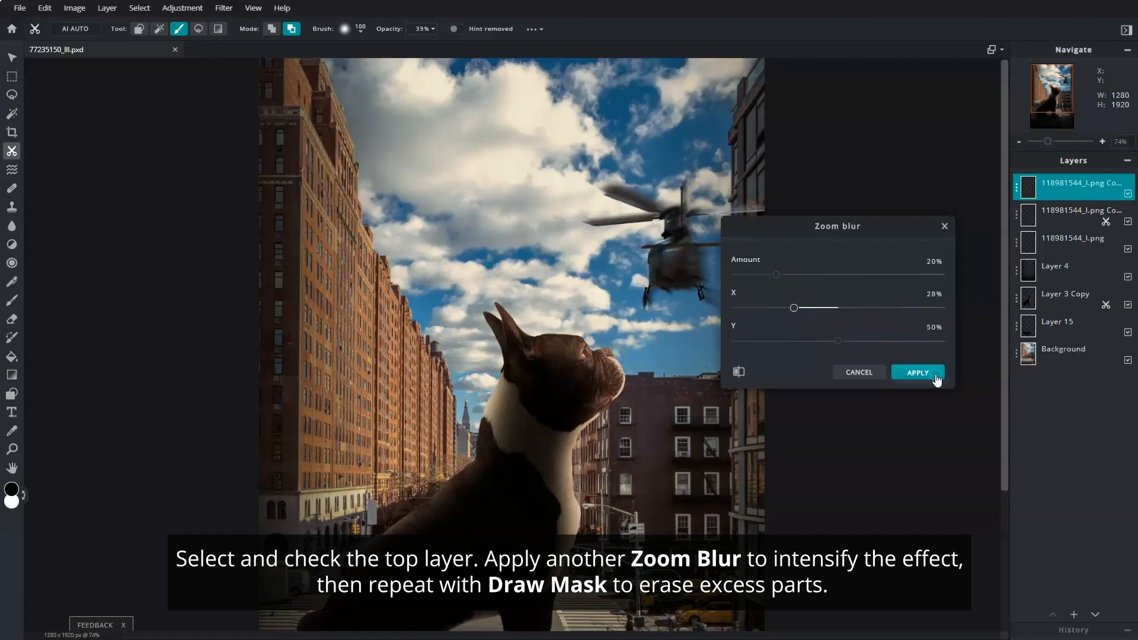
pyautogui.click(918, 372)
# Mask out the top copy's blur over the helicopter's body and rotor mast with the 100 px brush.
pyautogui.moveTo(670, 261)
pyautogui.mouseDown()
pyautogui.moveTo(634, 251)
pyautogui.moveTo(690, 310)
pyautogui.mouseUp()
pyautogui.moveTo(732, 248); pyautogui.dragTo(735, 249)
pyautogui.moveTo(673, 182)
pyautogui.mouseDown()
pyautogui.moveTo(527, 147)
pyautogui.moveTo(698, 199)
pyautogui.mouseUp()
pyautogui.moveTo(670, 241); pyautogui.dragTo(685, 226)
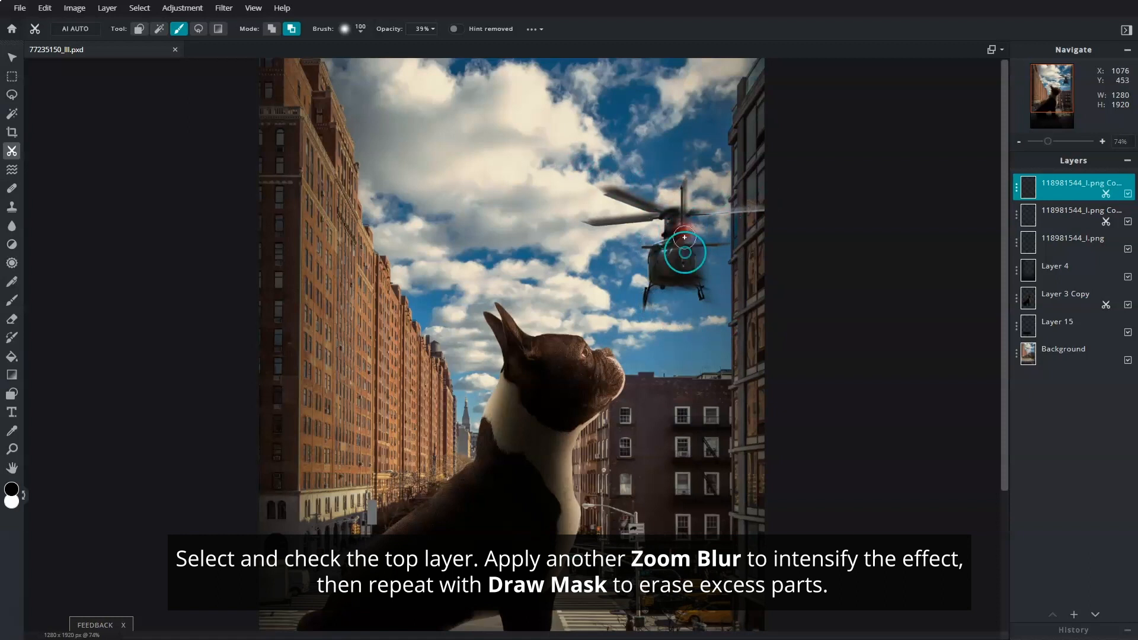
# Faintly restore the masked blur across the helicopter's body with the mask brush at 15% opacity.
pyautogui.click(272, 28)
pyautogui.click(421, 29)
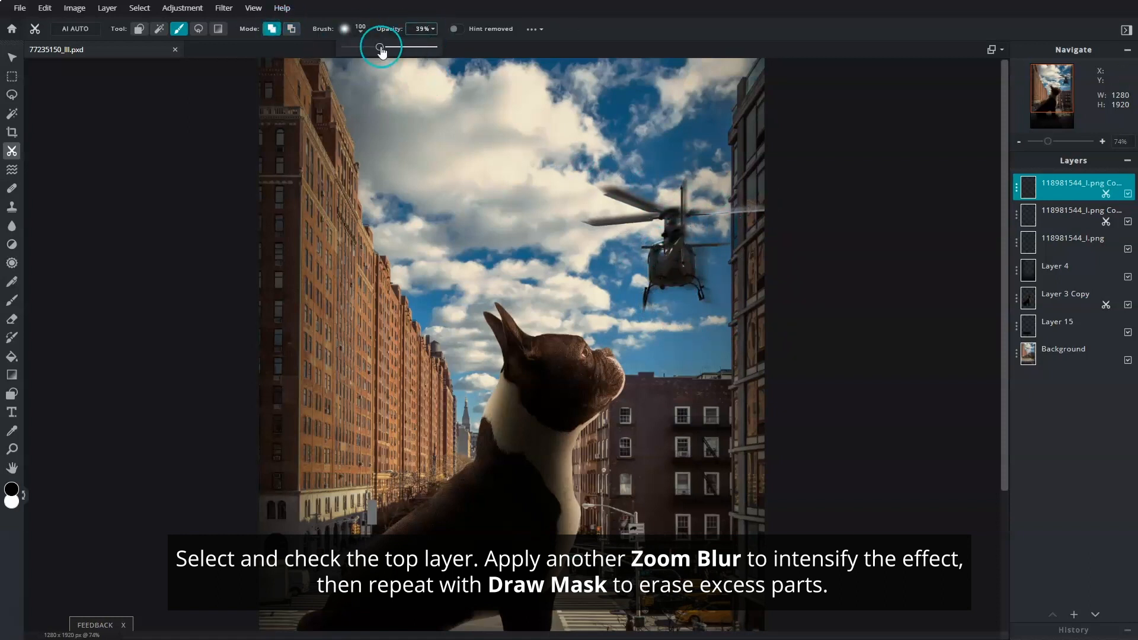
pyautogui.moveTo(658, 269); pyautogui.dragTo(718, 257)
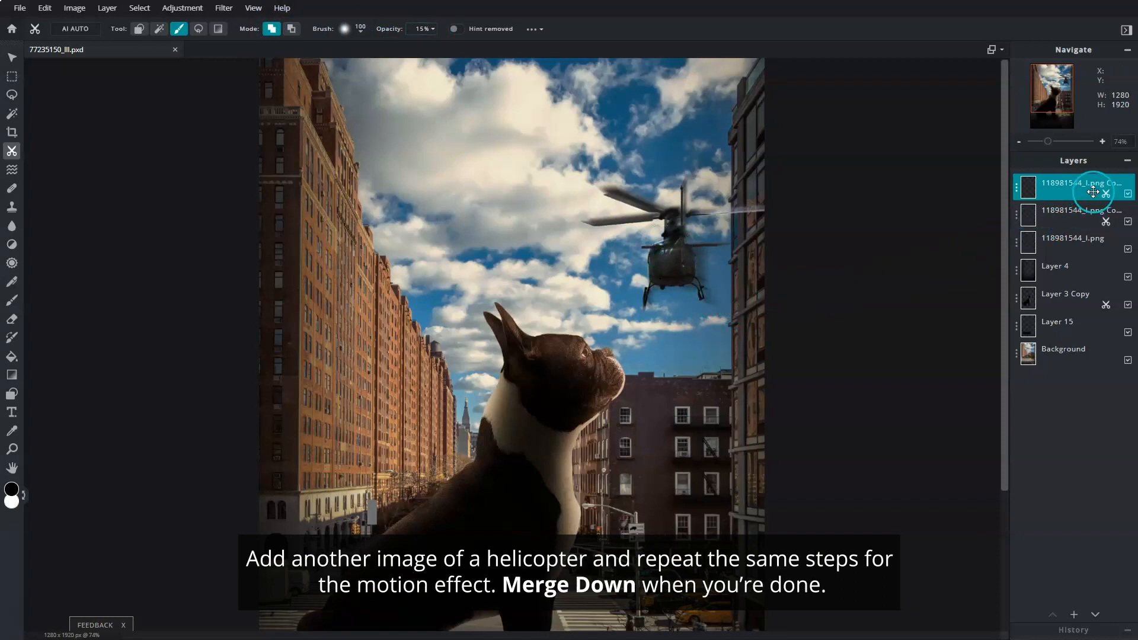
# Add the blue helicopter picture 98184472_l.png as a new image layer on top.
pyautogui.click(1073, 614)
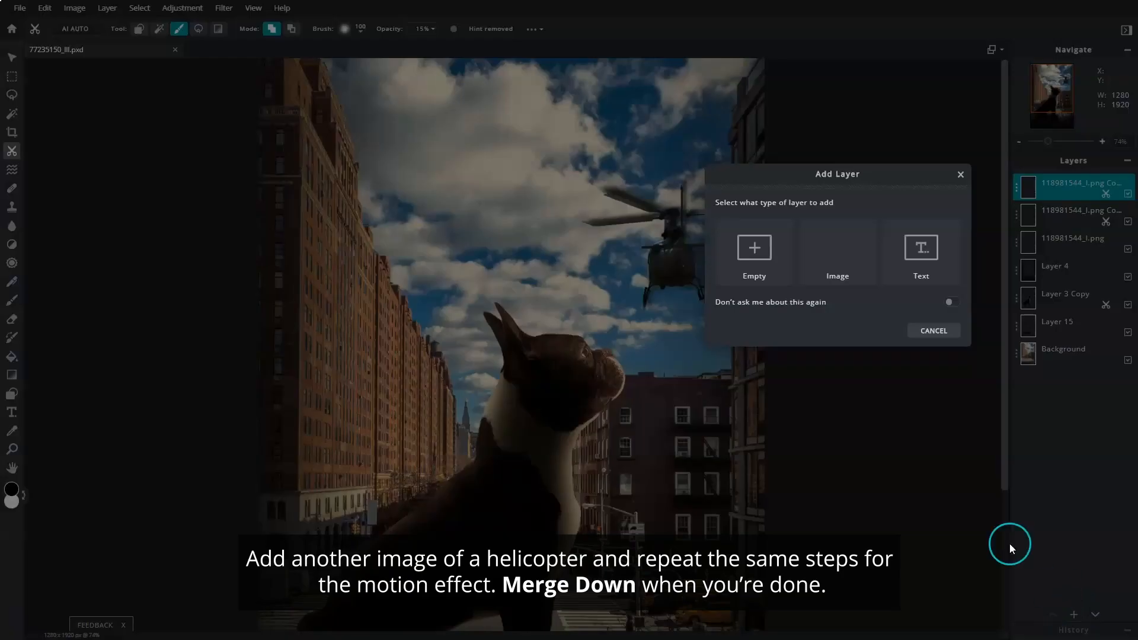
pyautogui.click(836, 267)
pyautogui.doubleClick(253, 109)
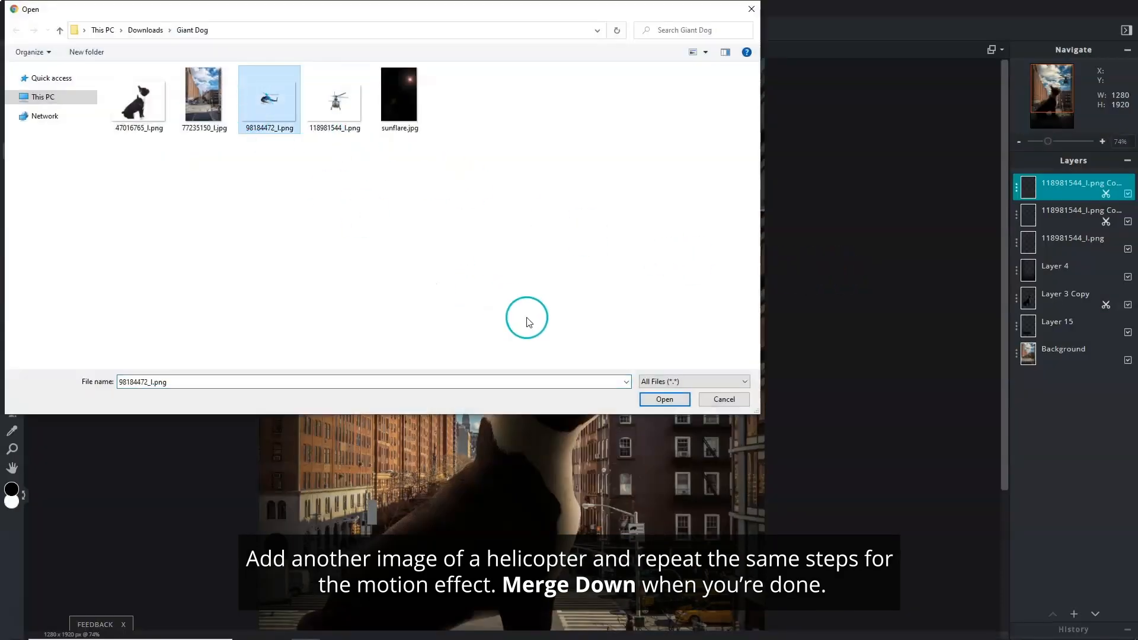
pyautogui.scroll(1, 510, 371)
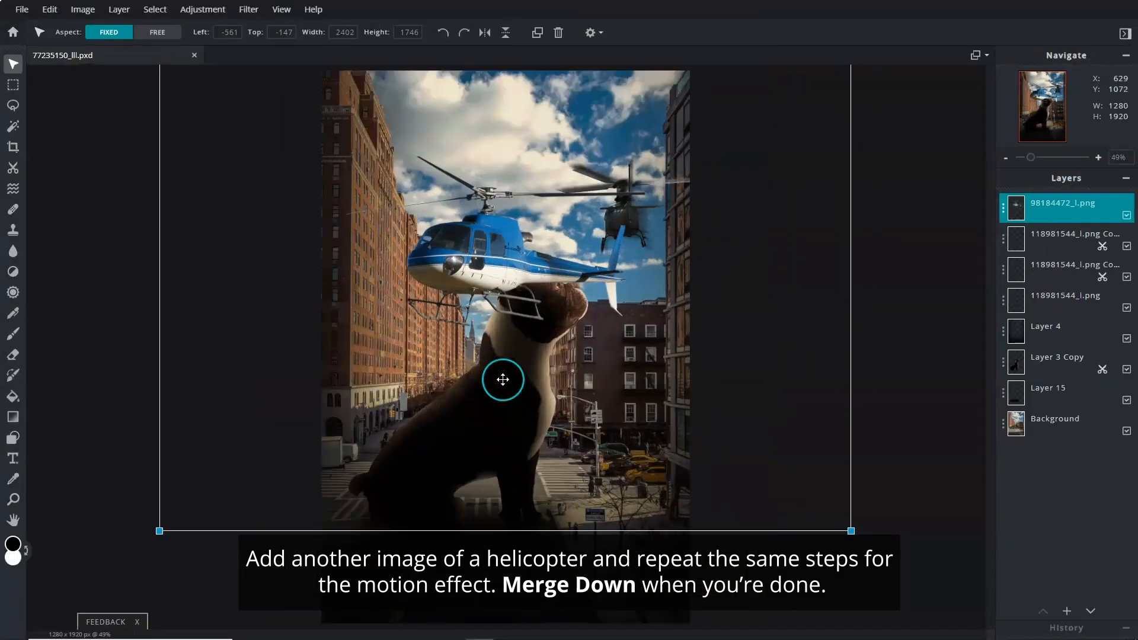
pyautogui.scroll(-2, 502, 379)
# Duplicate the blue helicopter layer twice and hide the topmost copy.
pyautogui.click(1002, 212)
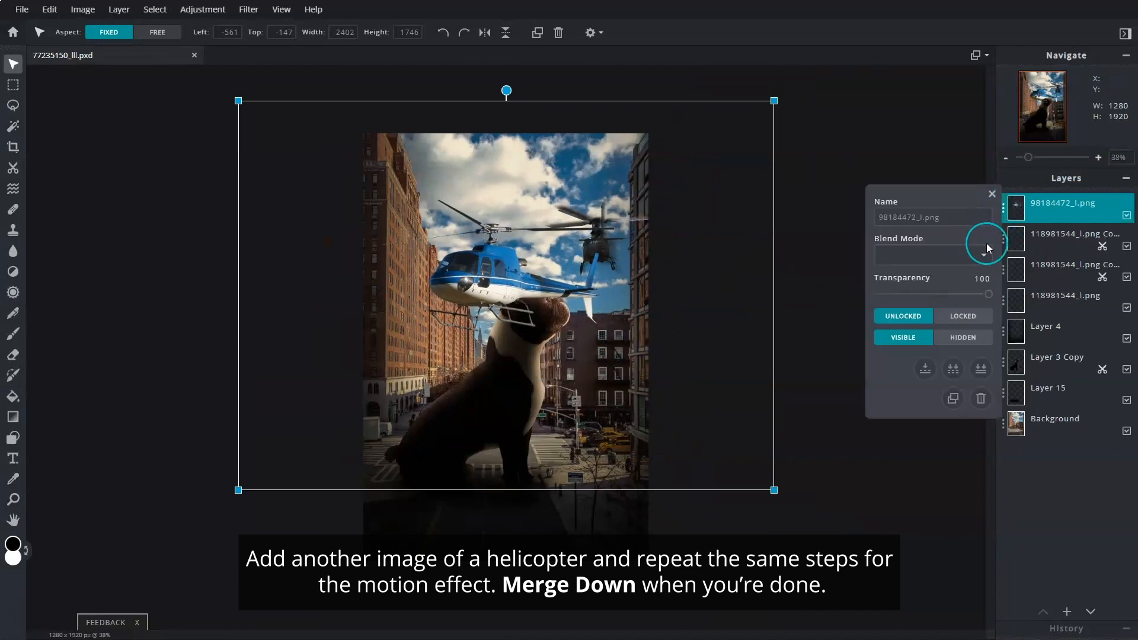
pyautogui.click(955, 393)
pyautogui.click(1003, 210)
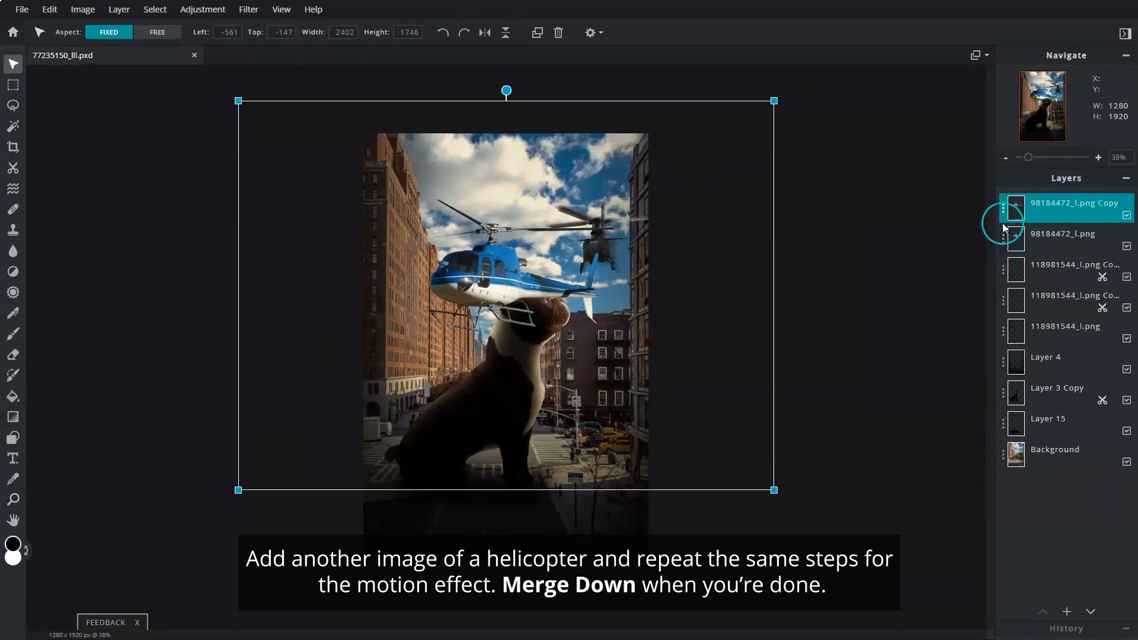
pyautogui.click(955, 399)
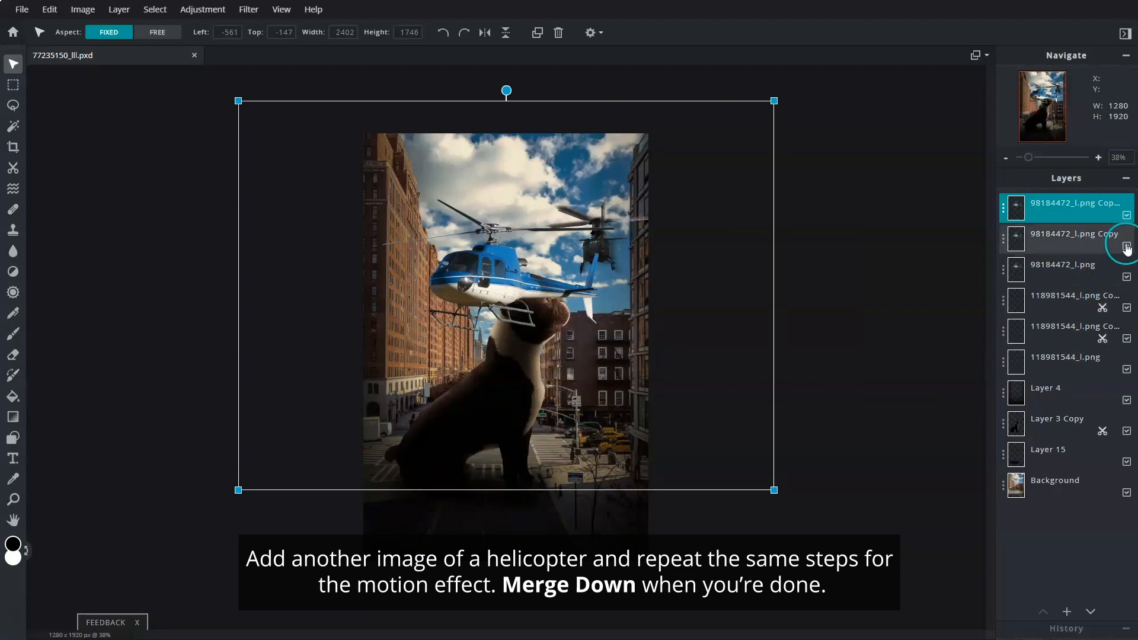
pyautogui.click(1126, 215)
# Apply a Zoom blur with amount 20%, X 50% and Y 50% to the middle blue helicopter layer.
pyautogui.click(1085, 239)
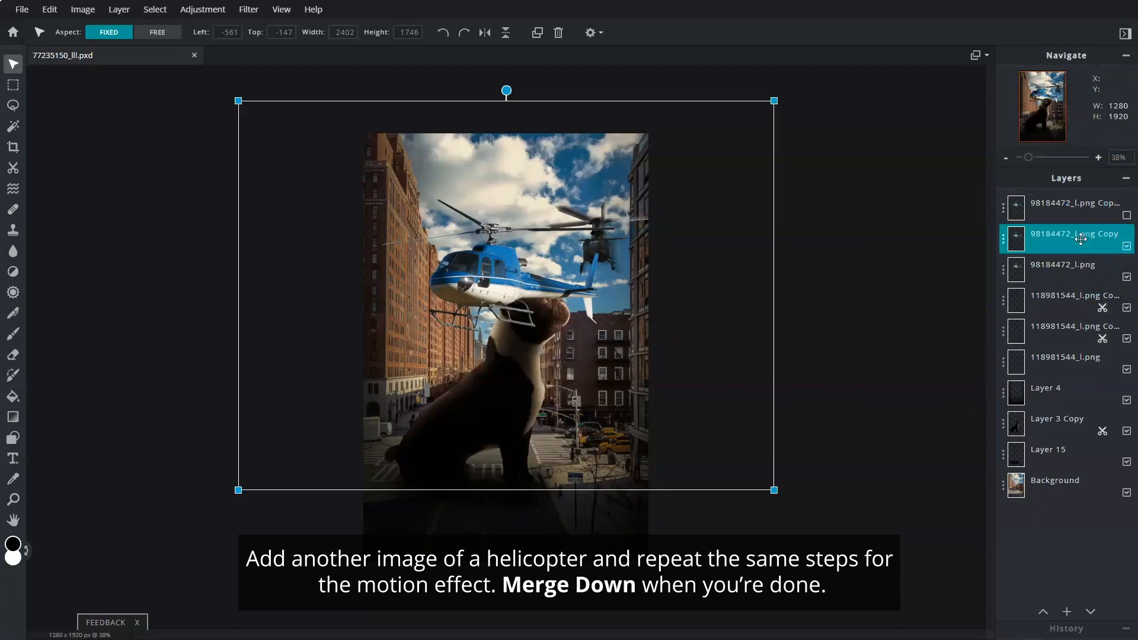
pyautogui.click(249, 9)
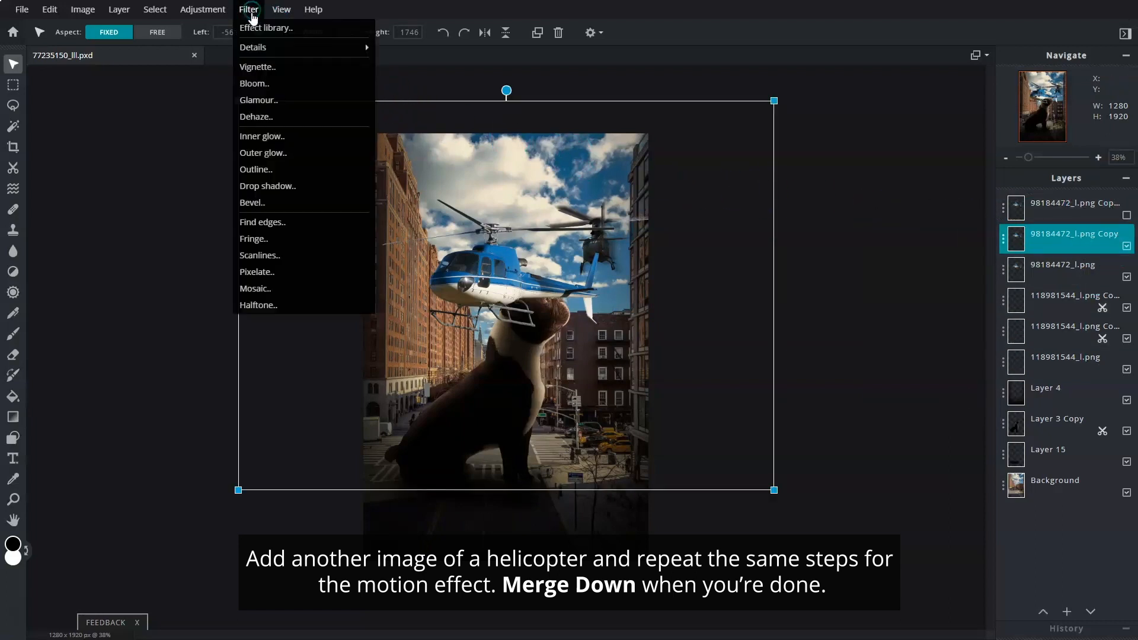
pyautogui.click(356, 45)
pyautogui.click(431, 92)
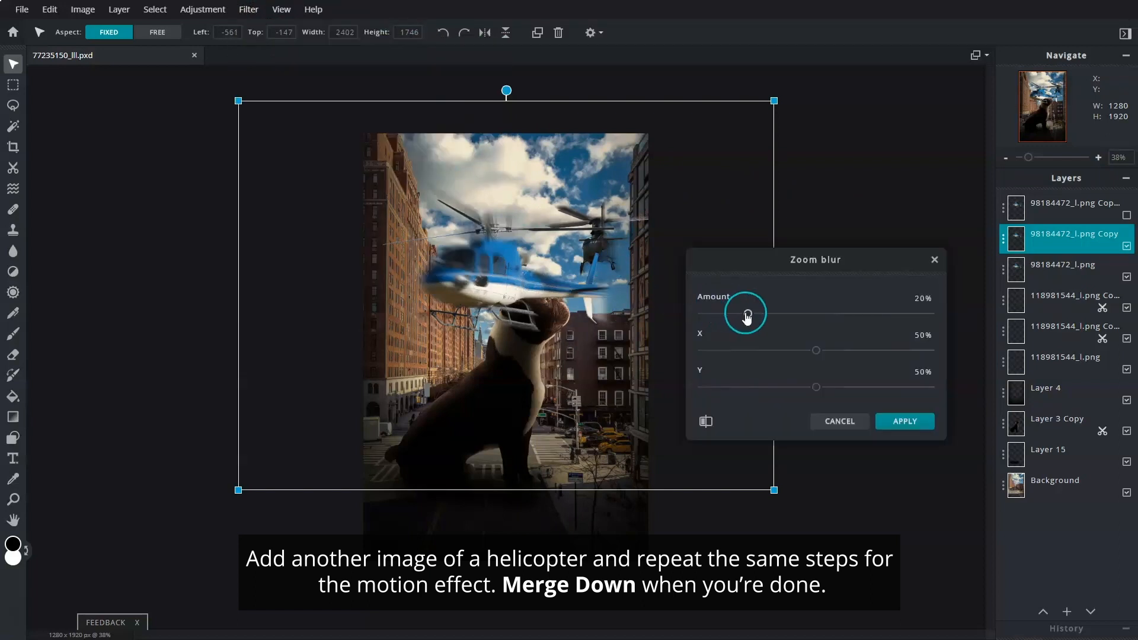
pyautogui.click(908, 423)
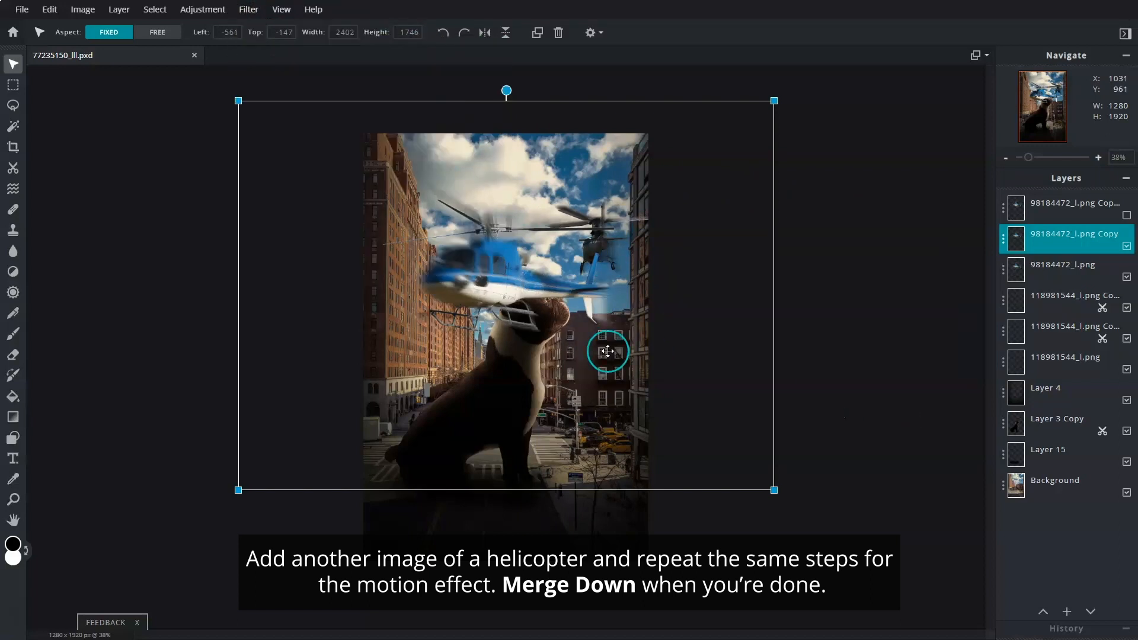
# Erase the blur from the blue helicopter's body and skids using Draw mask with a soft 150 px brush at 44% opacity.
pyautogui.click(13, 170)
pyautogui.click(199, 34)
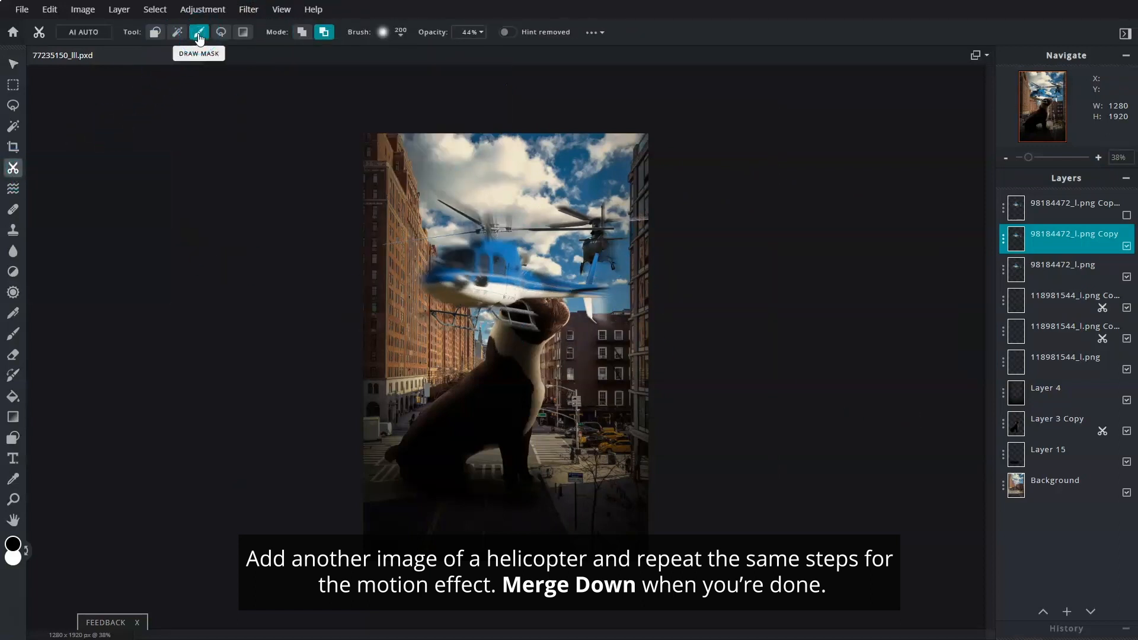
pyautogui.click(401, 36)
pyautogui.click(573, 265)
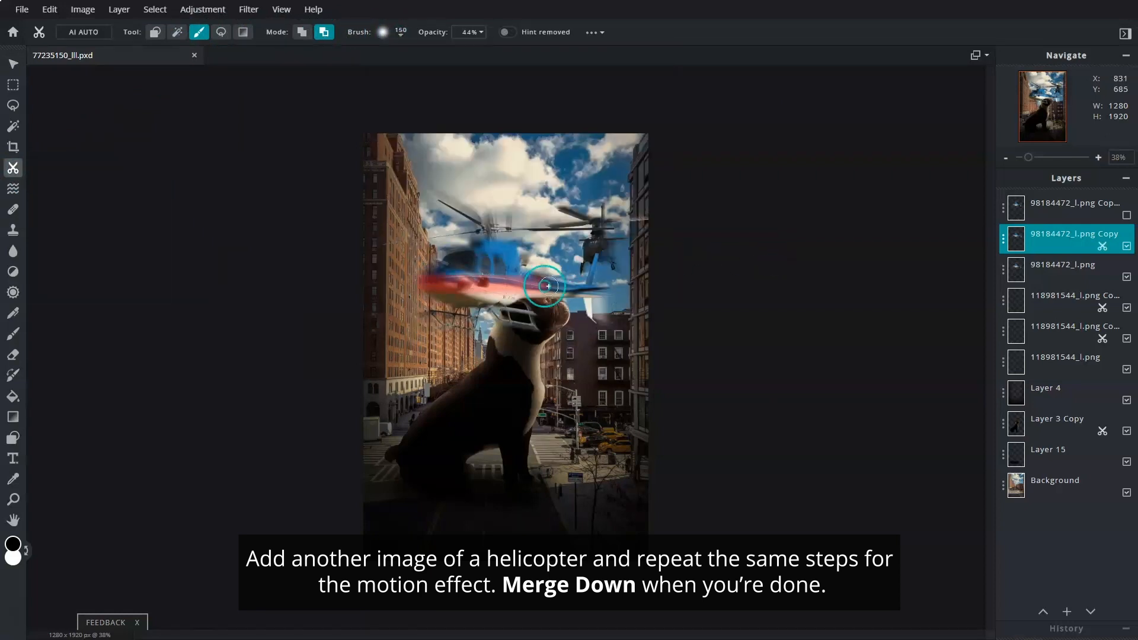
pyautogui.moveTo(468, 260)
pyautogui.mouseDown()
pyautogui.moveTo(450, 255)
pyautogui.moveTo(453, 185)
pyautogui.moveTo(499, 217)
pyautogui.mouseUp()
pyautogui.moveTo(434, 314); pyautogui.dragTo(561, 326)
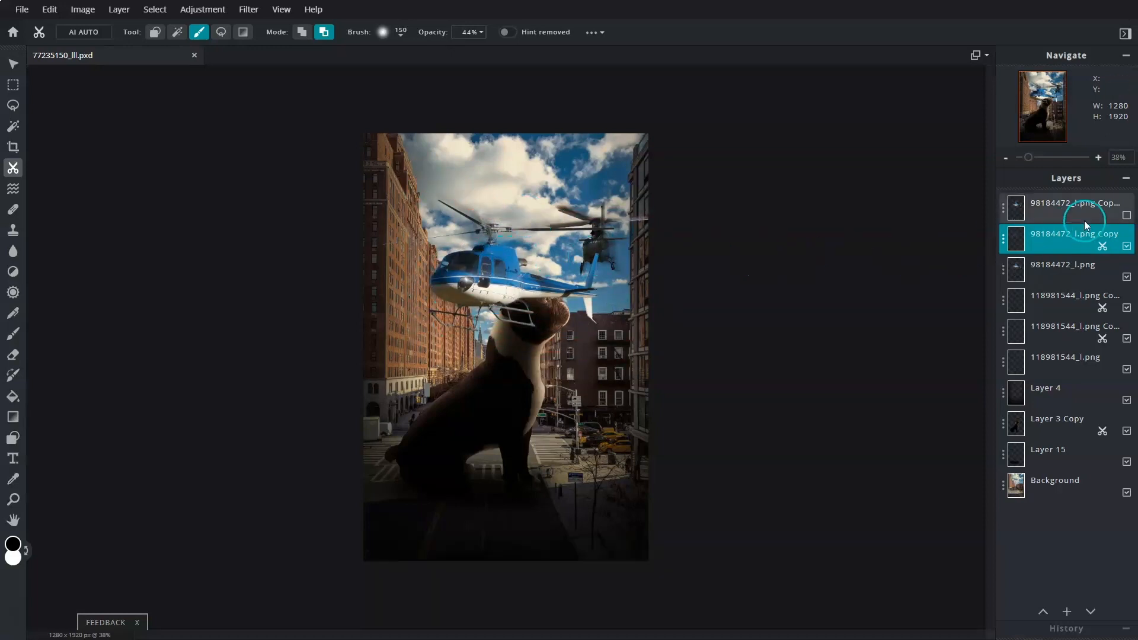
# Show the topmost blue helicopter copy and apply a Zoom blur with adjusted amount and Y center.
pyautogui.click(1013, 206)
pyautogui.click(248, 9)
pyautogui.moveTo(255, 47)
pyautogui.click(453, 111)
pyautogui.moveTo(745, 313); pyautogui.dragTo(757, 314)
pyautogui.moveTo(818, 387); pyautogui.dragTo(774, 387)
pyautogui.click(900, 426)
# Mask out the top copy's blur over the blue helicopter's body and tail, enlarging the brush to 200 px at 44% opacity.
pyautogui.moveTo(562, 323); pyautogui.dragTo(425, 279)
pyautogui.moveTo(530, 319)
pyautogui.mouseDown()
pyautogui.moveTo(631, 319)
pyautogui.moveTo(617, 336)
pyautogui.mouseUp()
pyautogui.click(401, 33)
pyautogui.moveTo(465, 323)
pyautogui.mouseDown()
pyautogui.moveTo(539, 323)
pyautogui.moveTo(471, 260)
pyautogui.moveTo(635, 304)
pyautogui.mouseUp()
pyautogui.moveTo(491, 260)
pyautogui.mouseDown()
pyautogui.moveTo(448, 285)
pyautogui.moveTo(633, 286)
pyautogui.mouseUp()
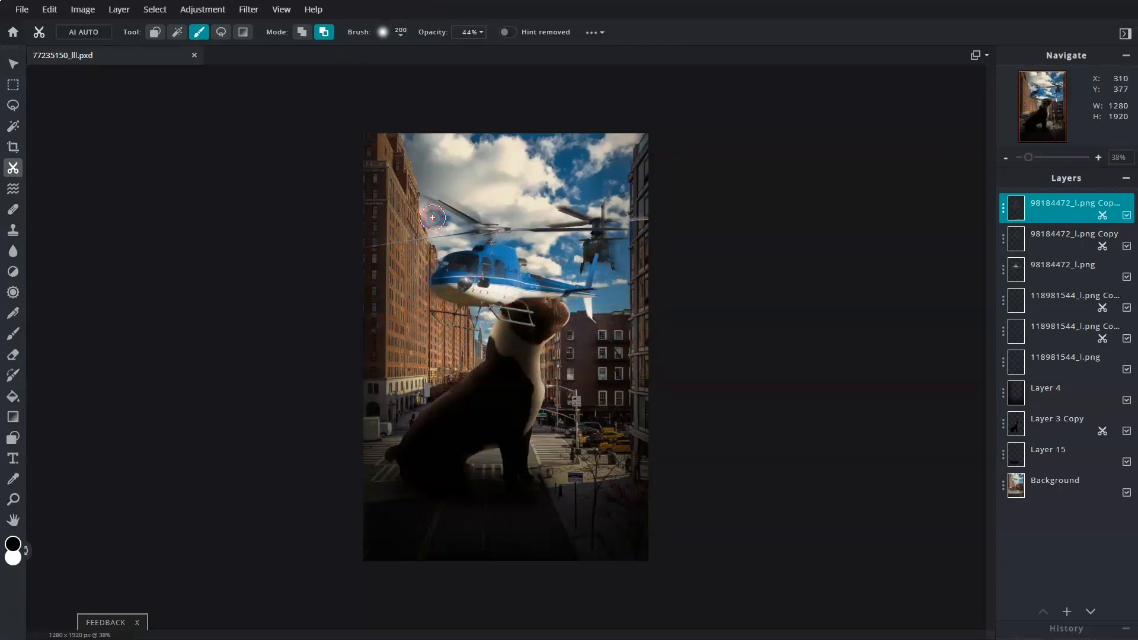
# Merge both blurred blue helicopter copies down into the original 98184472_l.png layer.
pyautogui.click(1001, 210)
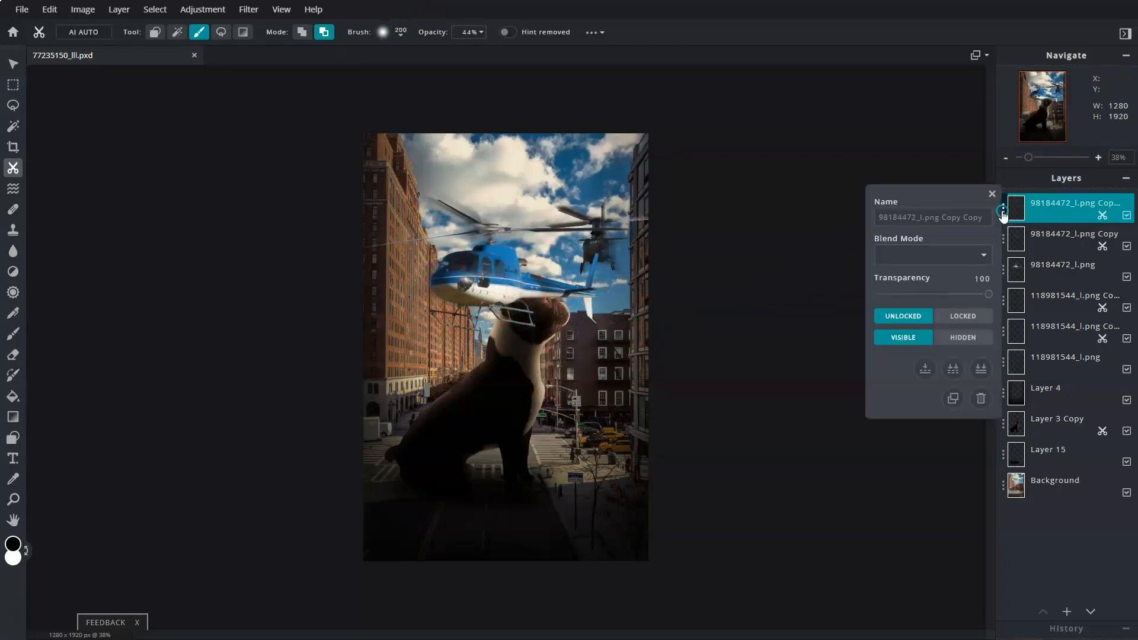
pyautogui.click(924, 369)
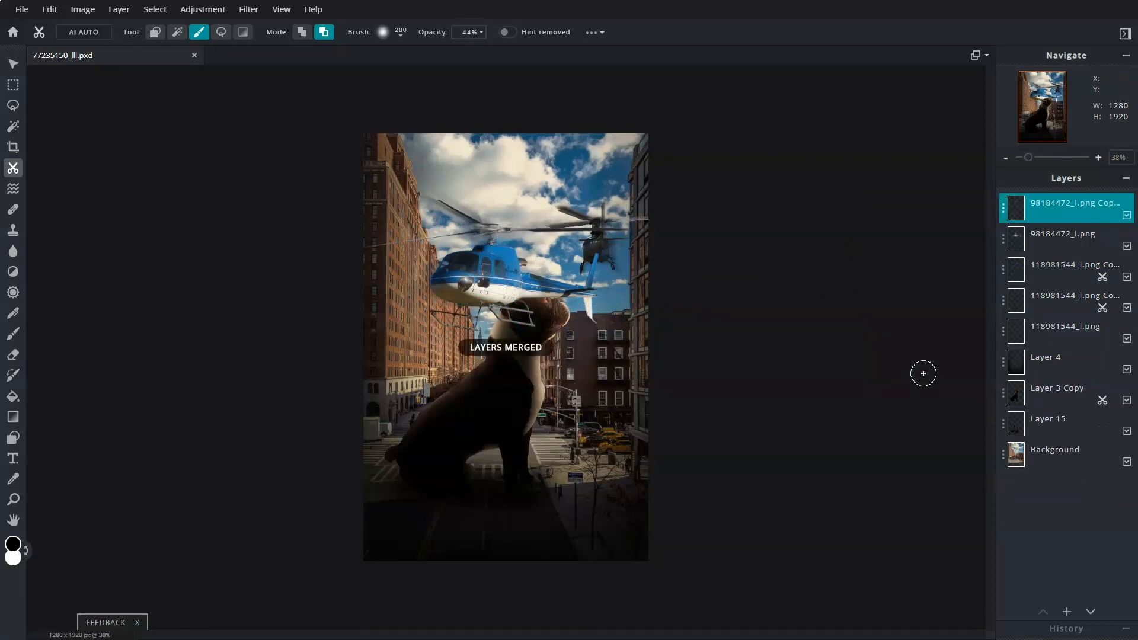
pyautogui.click(1003, 211)
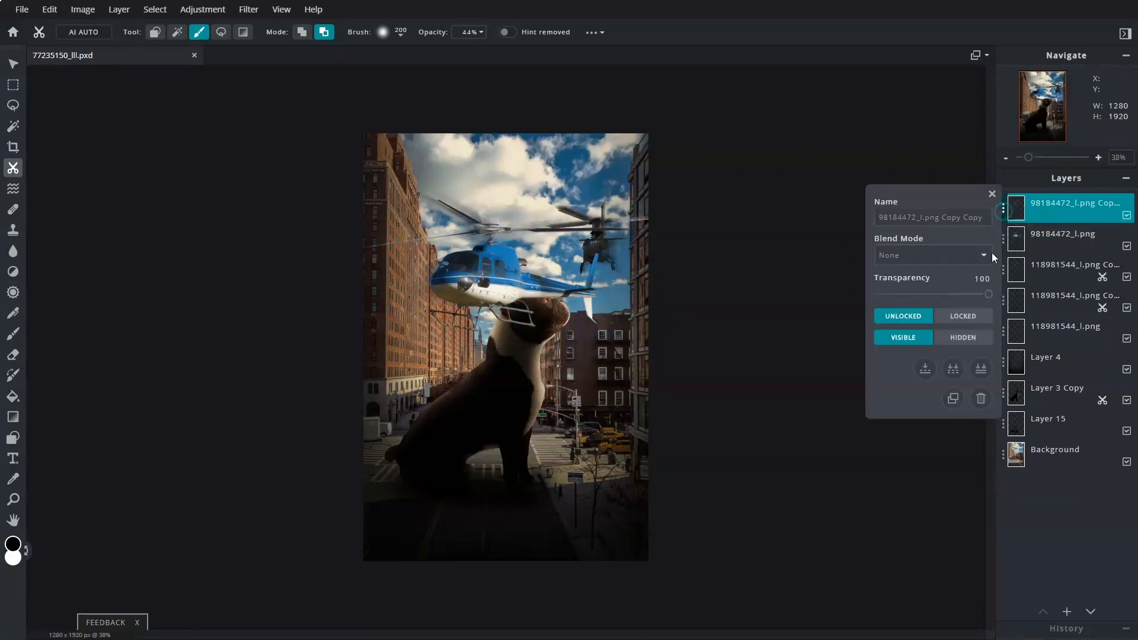
pyautogui.click(924, 368)
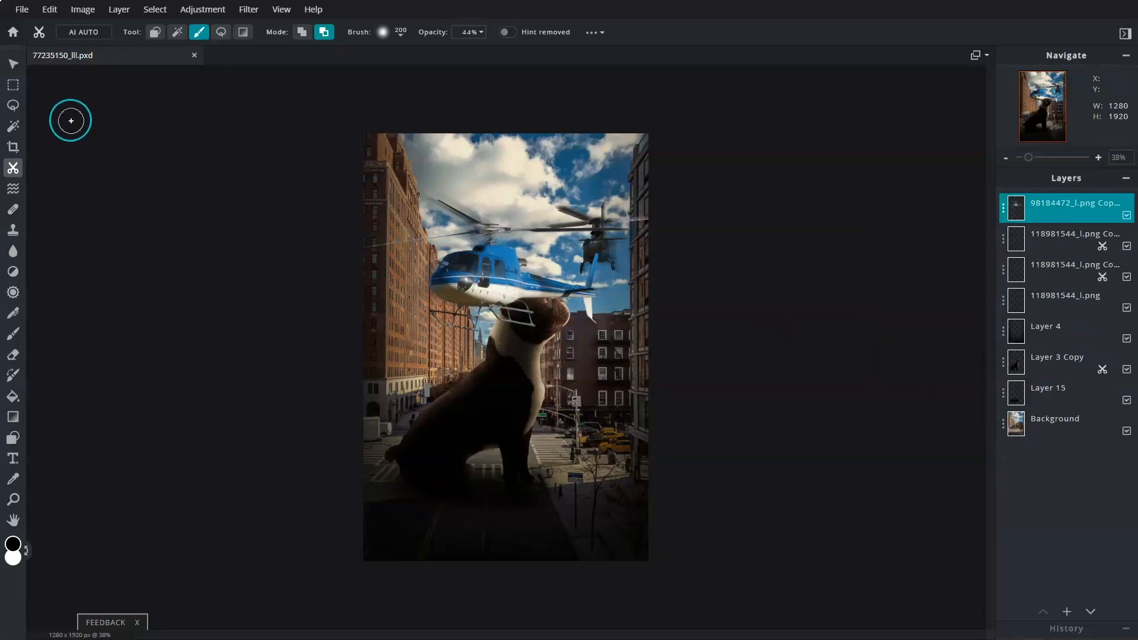
# Scale the merged blue helicopter layer to about 1328 × 965 px and place it in the sky behind the dog's ears.
pyautogui.click(14, 65)
pyautogui.moveTo(780, 493); pyautogui.dragTo(533, 315)
pyautogui.moveTo(391, 212); pyautogui.dragTo(466, 242)
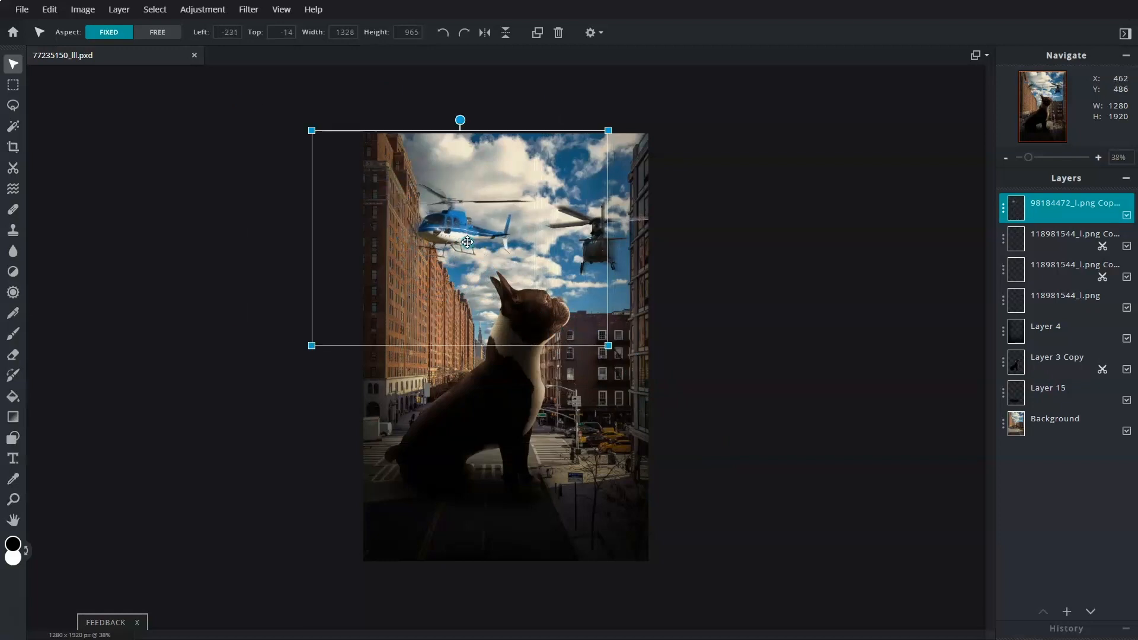
# Shrink the blue helicopter layer well below its current size, tilt it slightly clockwise and place it in the sky above the dog's ears.
pyautogui.moveTo(325, 139); pyautogui.dragTo(393, 190)
pyautogui.moveTo(490, 266); pyautogui.dragTo(468, 241)
pyautogui.moveTo(371, 166); pyautogui.dragTo(412, 194)
pyautogui.moveTo(502, 255); pyautogui.dragTo(482, 232)
pyautogui.moveTo(472, 160); pyautogui.dragTo(484, 166)
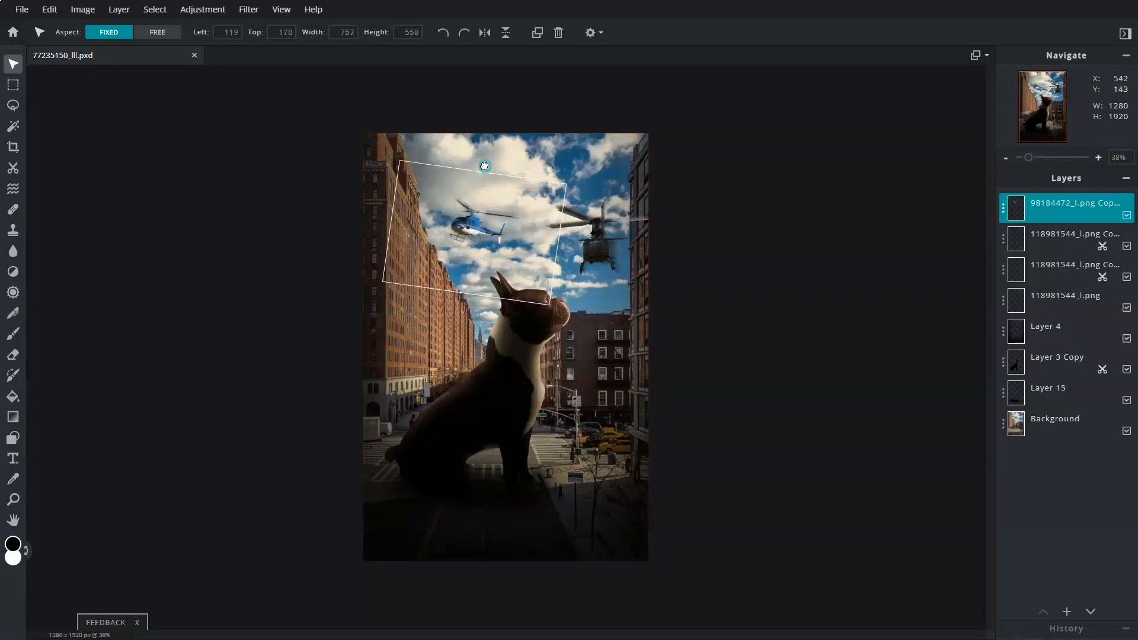
pyautogui.moveTo(550, 305); pyautogui.dragTo(499, 260)
pyautogui.moveTo(462, 208); pyautogui.dragTo(486, 225)
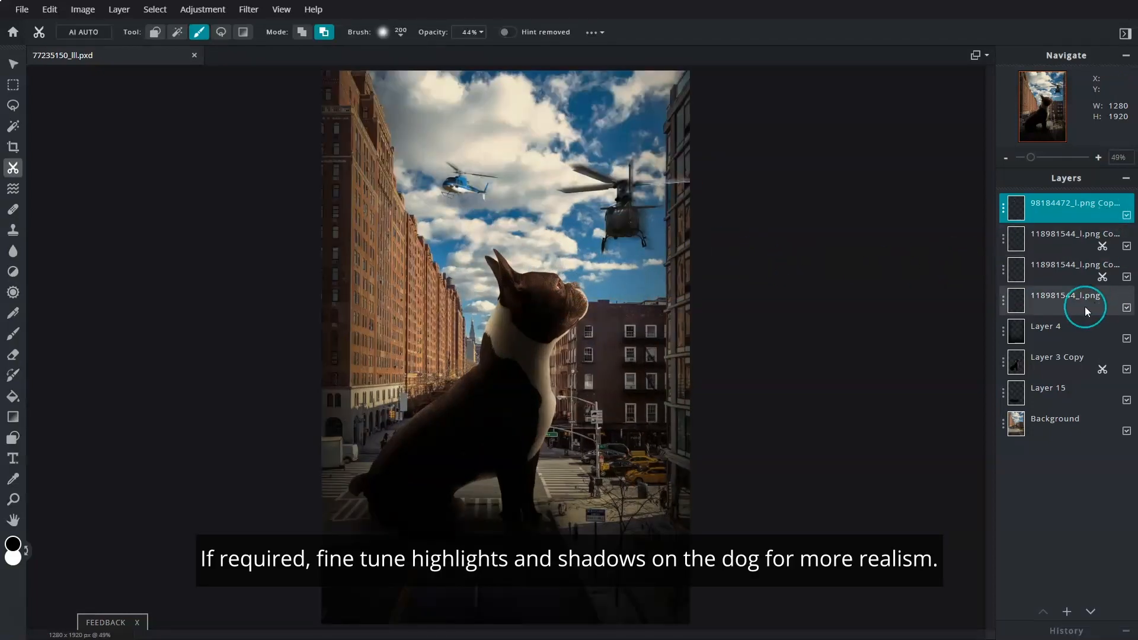
# Duplicate the dog layer Layer 3 Copy and raise the duplicate's brightness to about 20.
pyautogui.click(1018, 363)
pyautogui.rightClick(1017, 363)
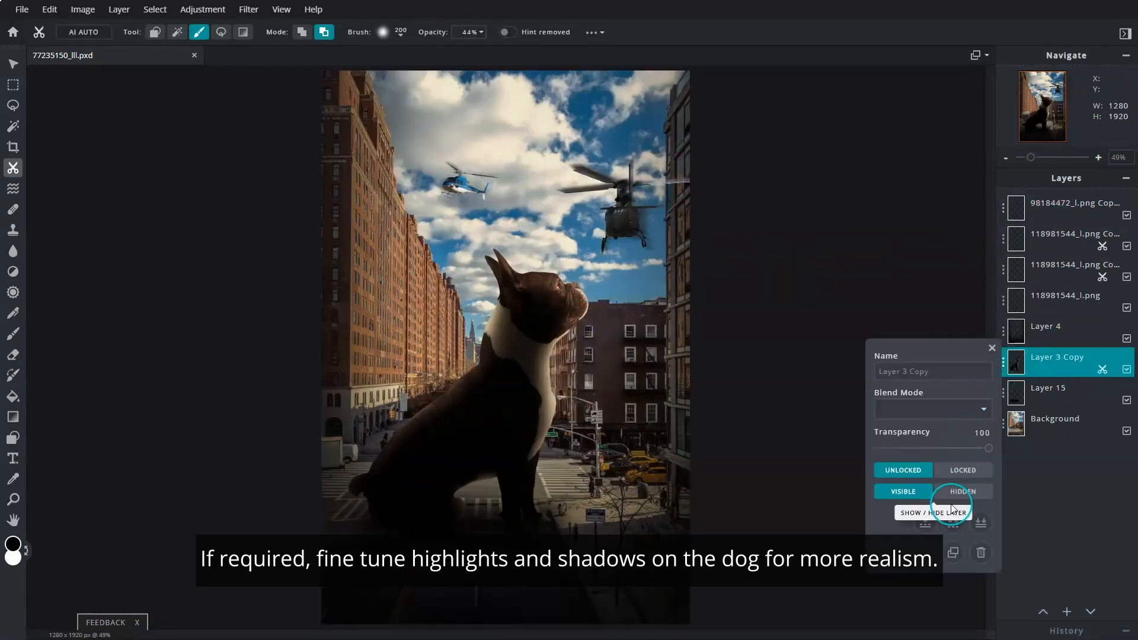
pyautogui.click(948, 495)
pyautogui.click(218, 13)
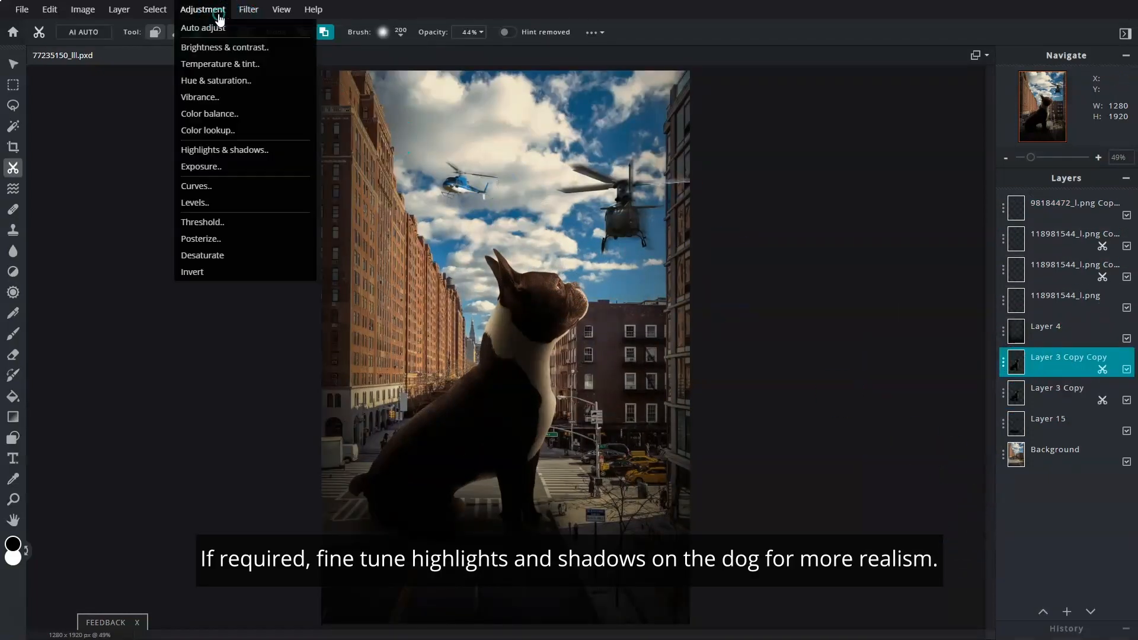
pyautogui.click(260, 47)
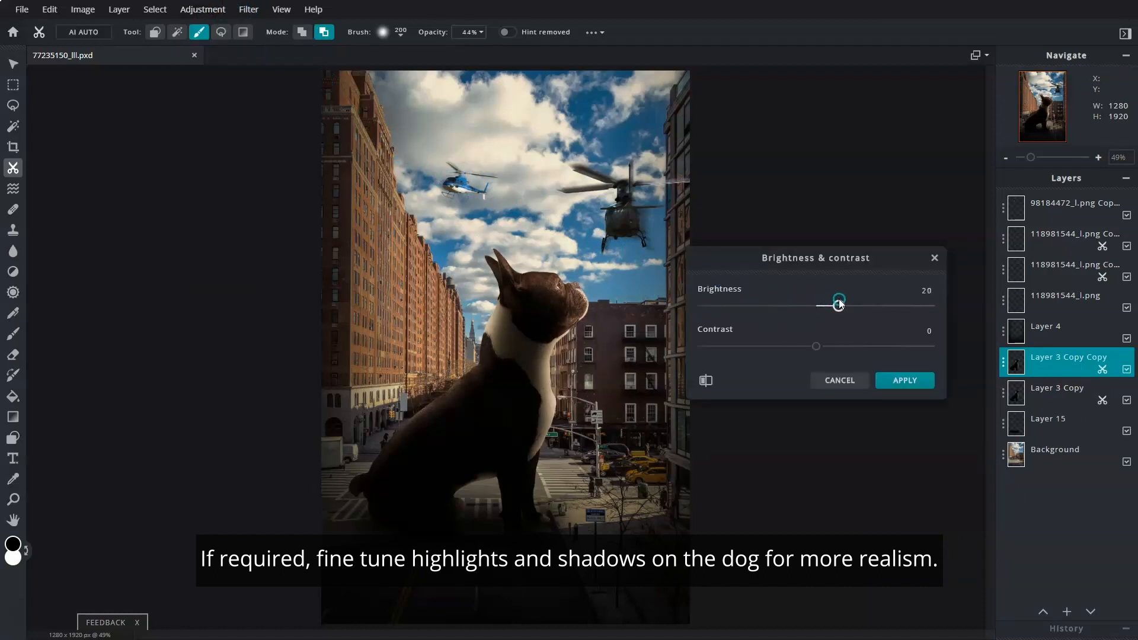
pyautogui.click(913, 380)
# Mask out the brightened copy over the dog's neck, body and front legs, and merge it down into the dog layer.
pyautogui.moveTo(512, 323)
pyautogui.mouseDown()
pyautogui.moveTo(462, 431)
pyautogui.moveTo(432, 419)
pyautogui.moveTo(397, 461)
pyautogui.mouseUp()
pyautogui.moveTo(462, 429)
pyautogui.mouseDown()
pyautogui.moveTo(521, 333)
pyautogui.moveTo(505, 292)
pyautogui.moveTo(512, 301)
pyautogui.mouseUp()
pyautogui.moveTo(523, 362); pyautogui.dragTo(508, 525)
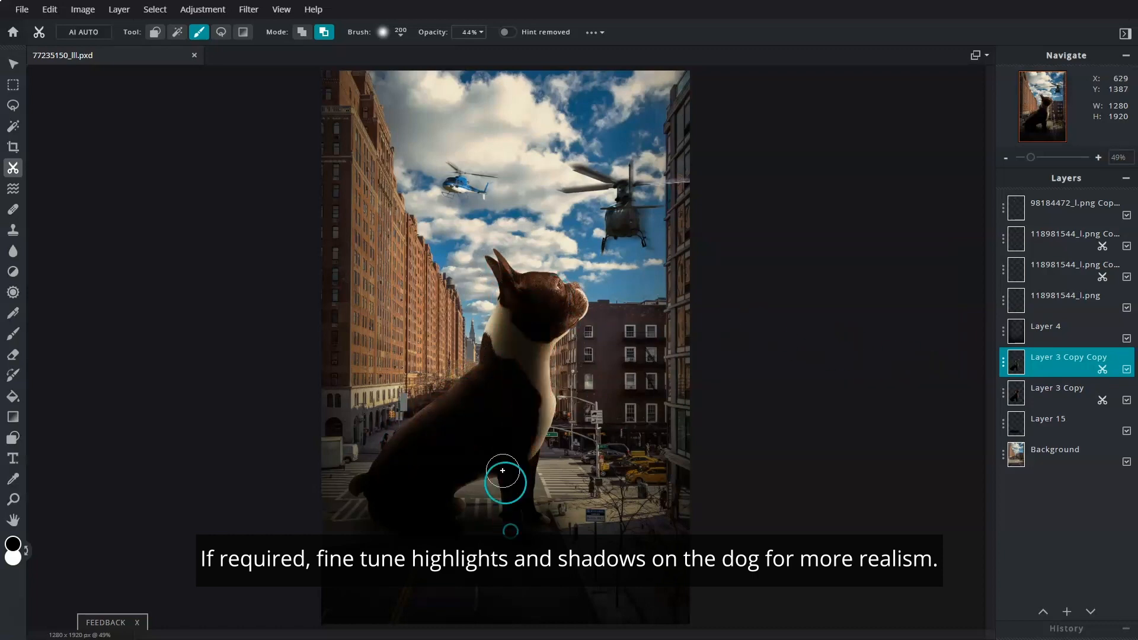
pyautogui.moveTo(464, 413)
pyautogui.mouseDown()
pyautogui.moveTo(510, 335)
pyautogui.moveTo(482, 421)
pyautogui.mouseUp()
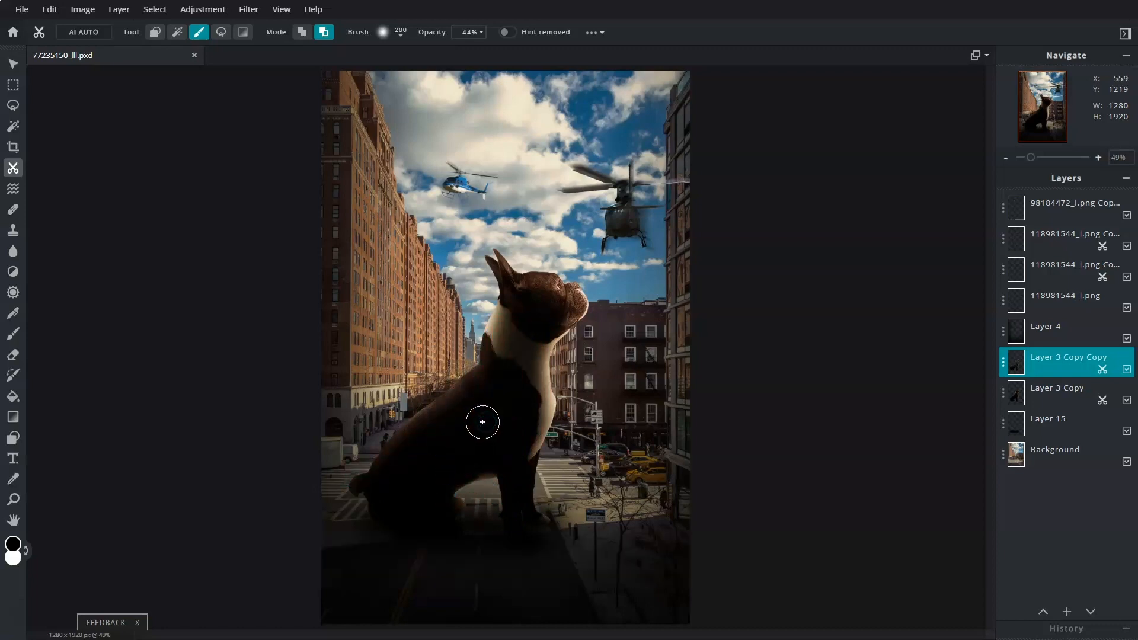
pyautogui.click(997, 366)
pyautogui.click(925, 522)
# Duplicate the merged dog layer and give the duplicate Screen blend mode with transparency 55.
pyautogui.click(1002, 362)
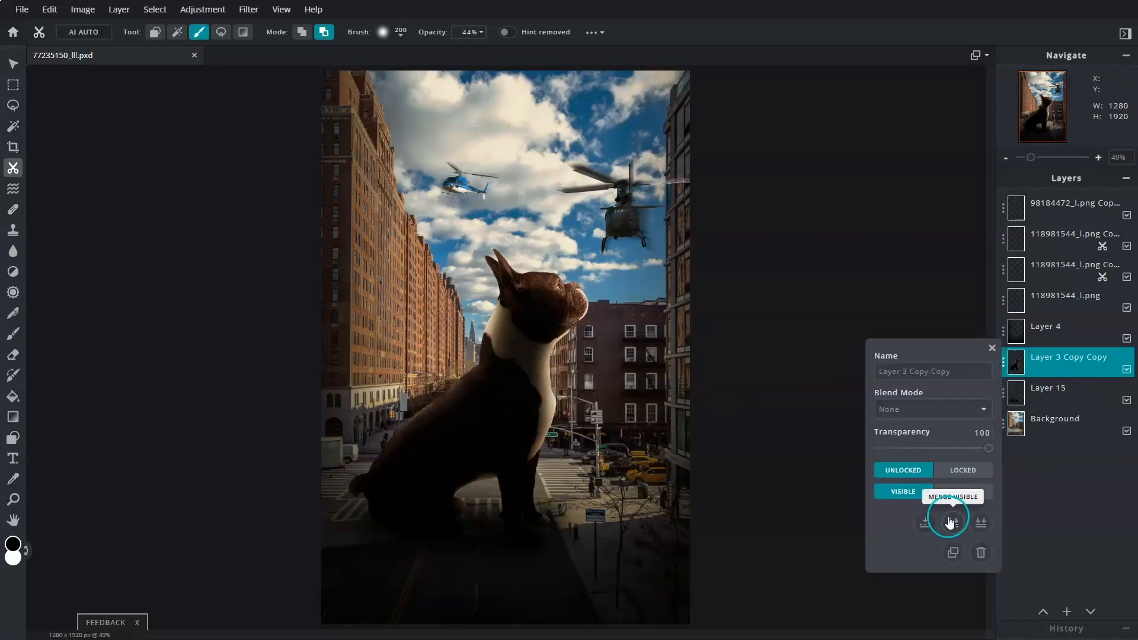
pyautogui.click(952, 552)
pyautogui.click(1003, 363)
pyautogui.click(954, 409)
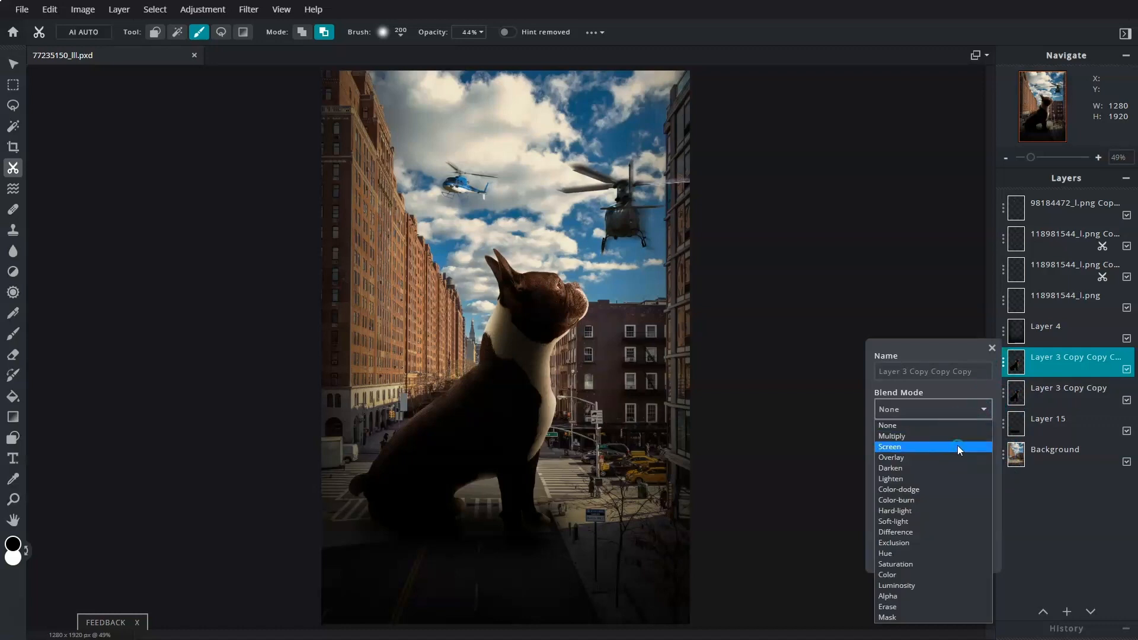
pyautogui.click(960, 447)
pyautogui.moveTo(983, 448); pyautogui.dragTo(939, 448)
pyautogui.click(994, 351)
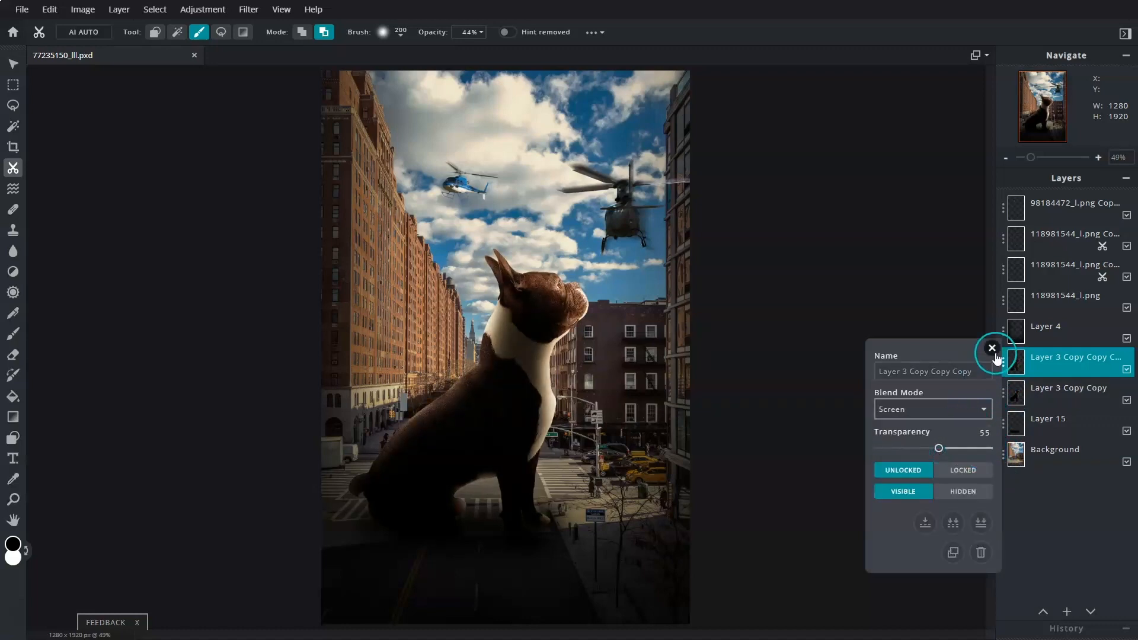
# Mask out the Screen copy over the dog's body, chin and back, and merge it down into the dog layer.
pyautogui.moveTo(511, 340); pyautogui.dragTo(451, 430)
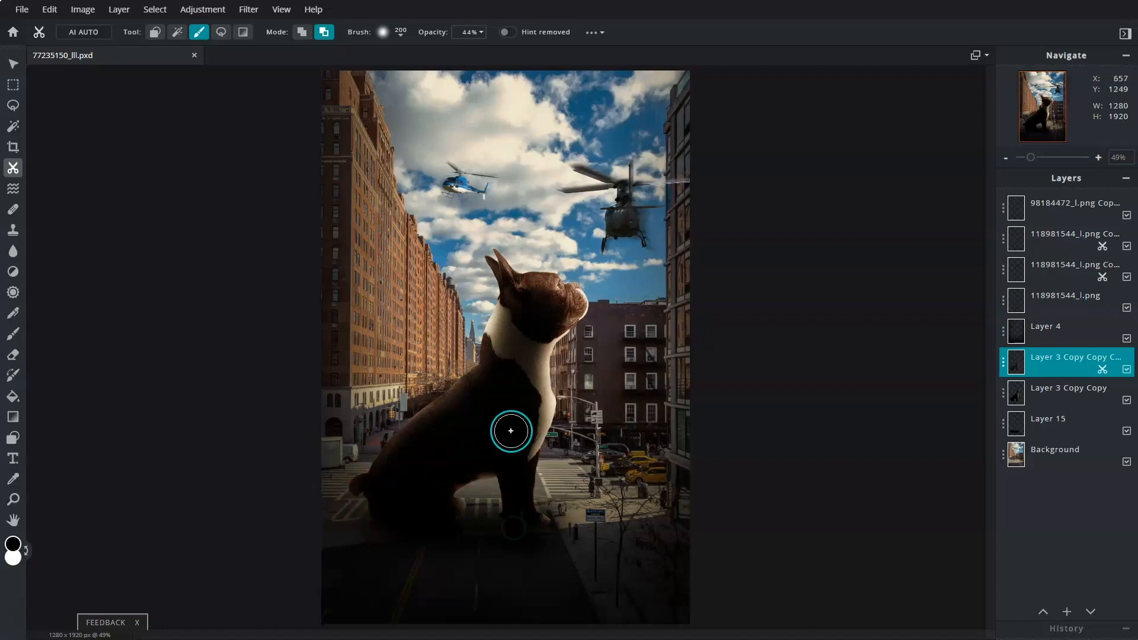
pyautogui.moveTo(513, 398)
pyautogui.mouseDown()
pyautogui.moveTo(546, 385)
pyautogui.moveTo(553, 423)
pyautogui.moveTo(536, 369)
pyautogui.moveTo(572, 339)
pyautogui.mouseUp()
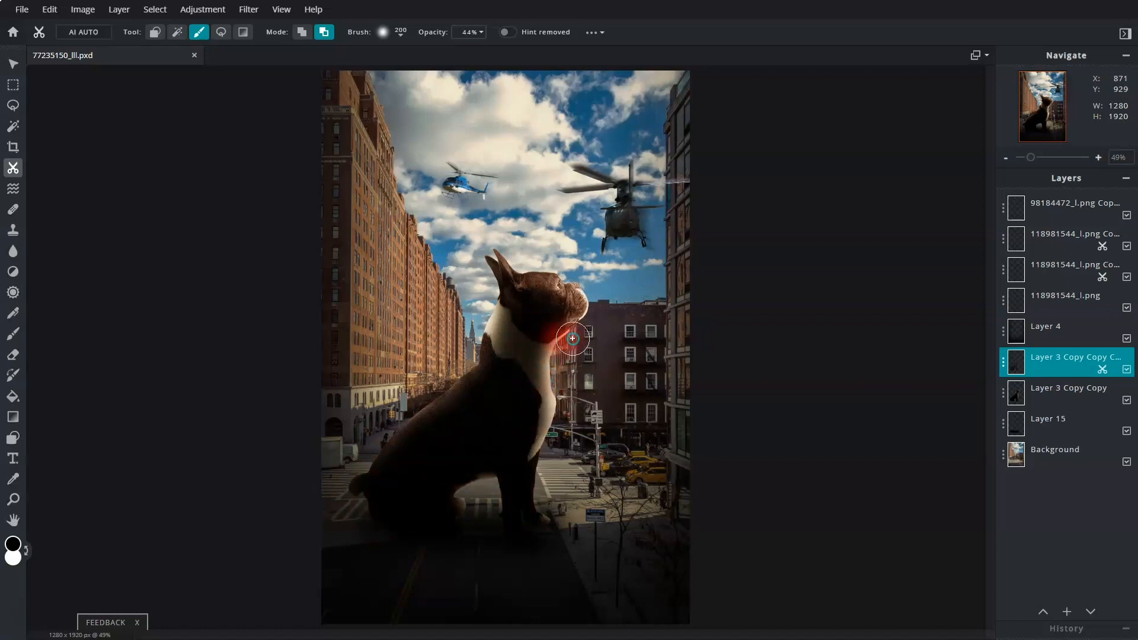
pyautogui.moveTo(495, 387)
pyautogui.mouseDown()
pyautogui.moveTo(432, 434)
pyautogui.moveTo(361, 452)
pyautogui.mouseUp()
pyautogui.moveTo(481, 363)
pyautogui.mouseDown()
pyautogui.moveTo(479, 319)
pyautogui.moveTo(491, 307)
pyautogui.moveTo(482, 344)
pyautogui.mouseUp()
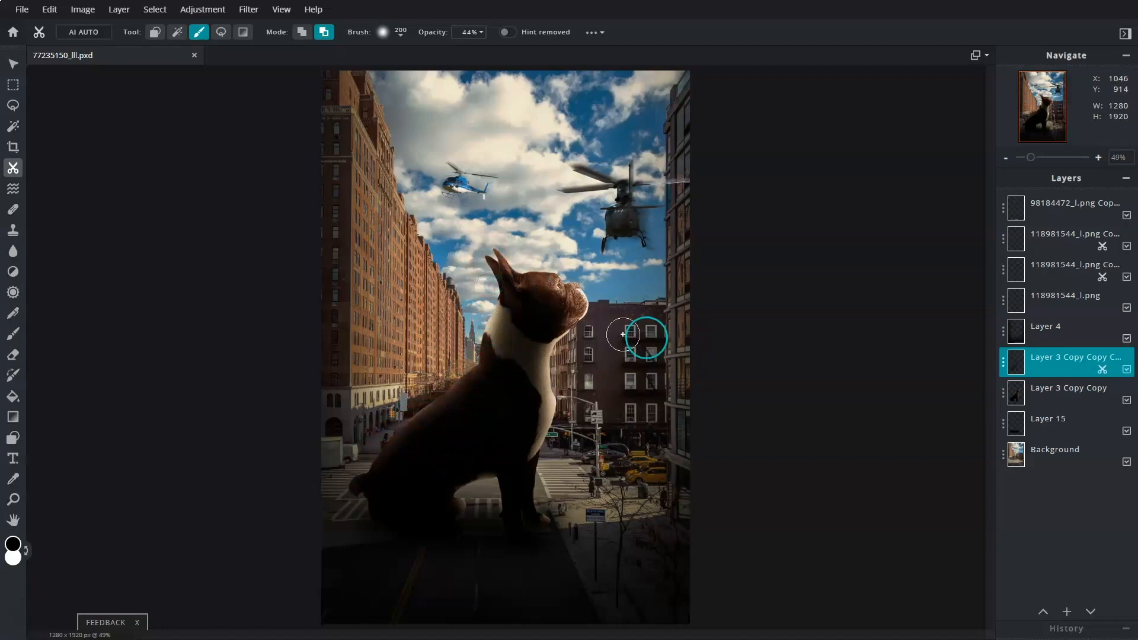
pyautogui.click(1003, 362)
pyautogui.click(923, 524)
# Duplicate the merged dog layer and apply Highlights & shadows with Shadows at about 56.
pyautogui.click(1003, 363)
pyautogui.click(952, 552)
pyautogui.click(216, 15)
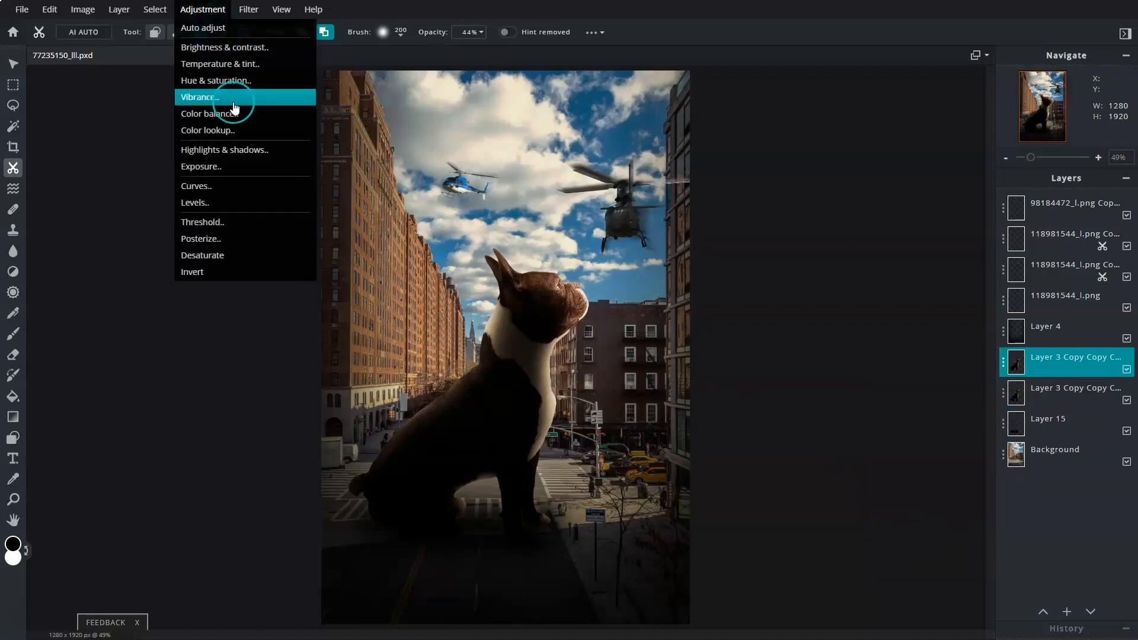
pyautogui.click(229, 147)
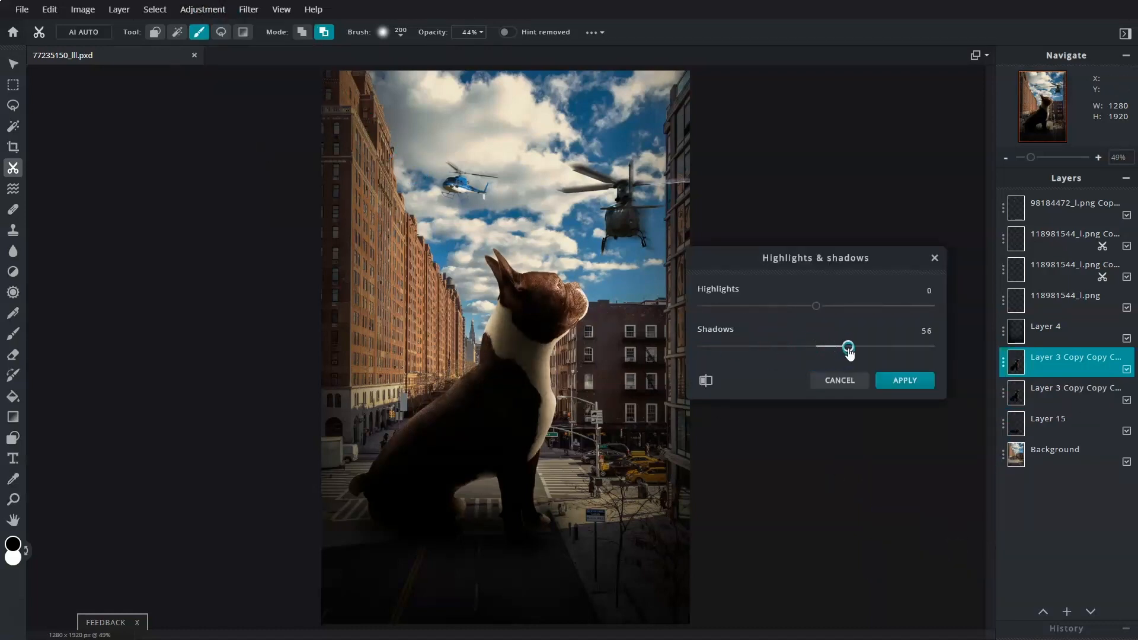
pyautogui.click(904, 380)
# Mask out the shadow-adjusted copy over the dog's chest, neck and back, and merge it down into the dog layer.
pyautogui.moveTo(521, 332)
pyautogui.mouseDown()
pyautogui.moveTo(506, 358)
pyautogui.moveTo(502, 317)
pyautogui.moveTo(529, 383)
pyautogui.moveTo(474, 428)
pyautogui.moveTo(410, 420)
pyautogui.moveTo(497, 277)
pyautogui.moveTo(493, 371)
pyautogui.moveTo(544, 435)
pyautogui.mouseUp()
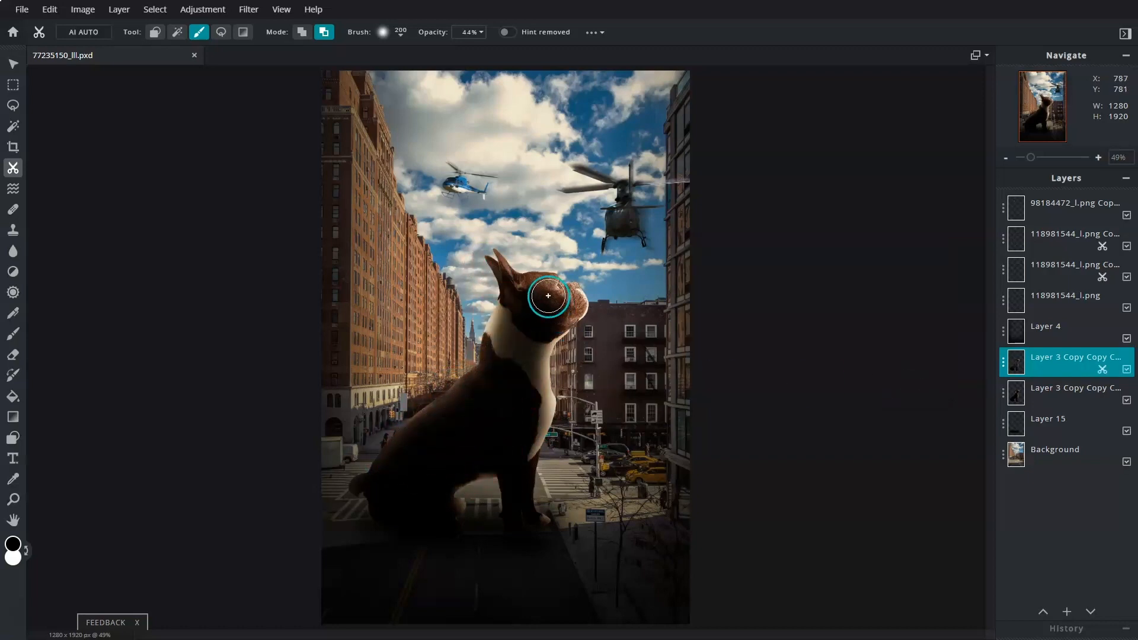
pyautogui.moveTo(502, 336)
pyautogui.mouseDown()
pyautogui.moveTo(520, 436)
pyautogui.moveTo(449, 402)
pyautogui.moveTo(373, 462)
pyautogui.mouseUp()
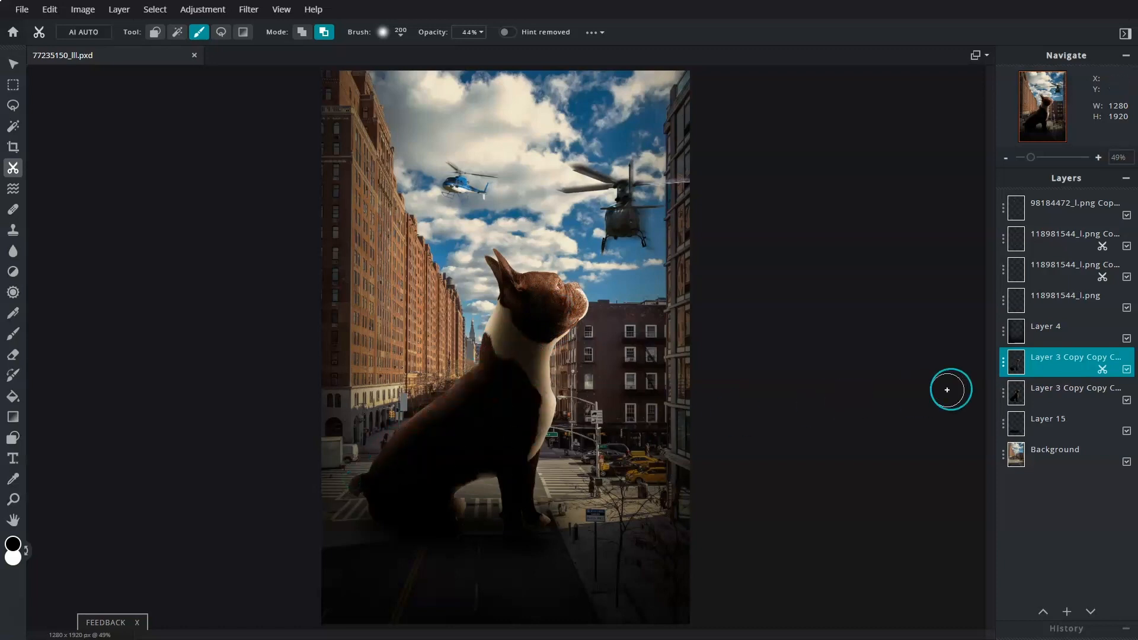
pyautogui.click(1004, 364)
pyautogui.click(925, 522)
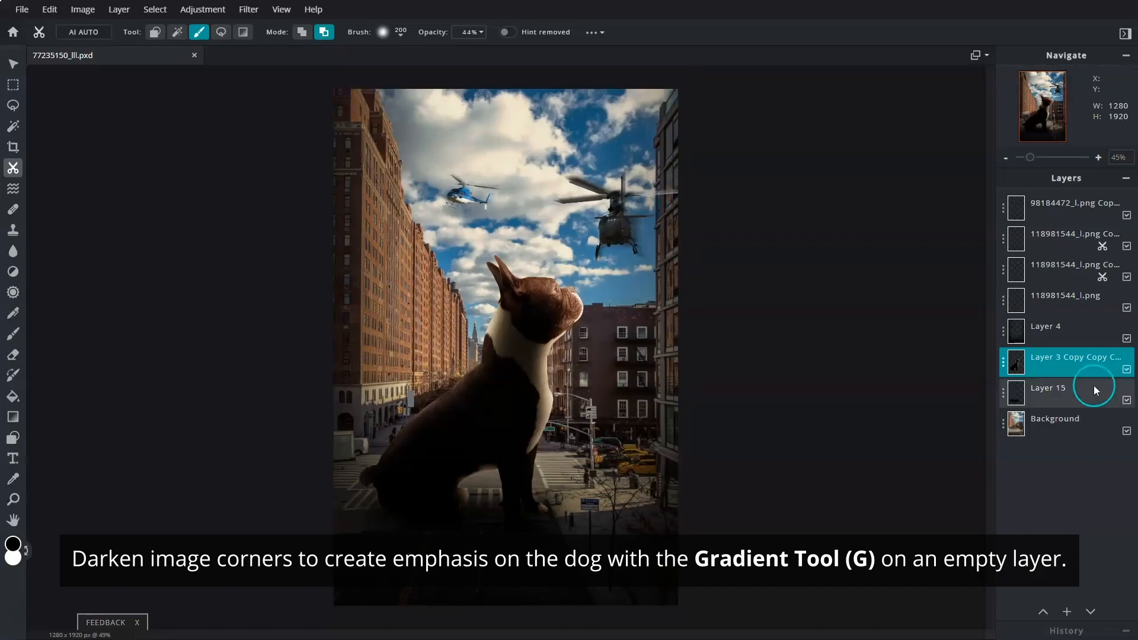
# Add an empty layer on top and set up a linear black-to-transparent gradient.
pyautogui.click(1066, 612)
pyautogui.click(743, 317)
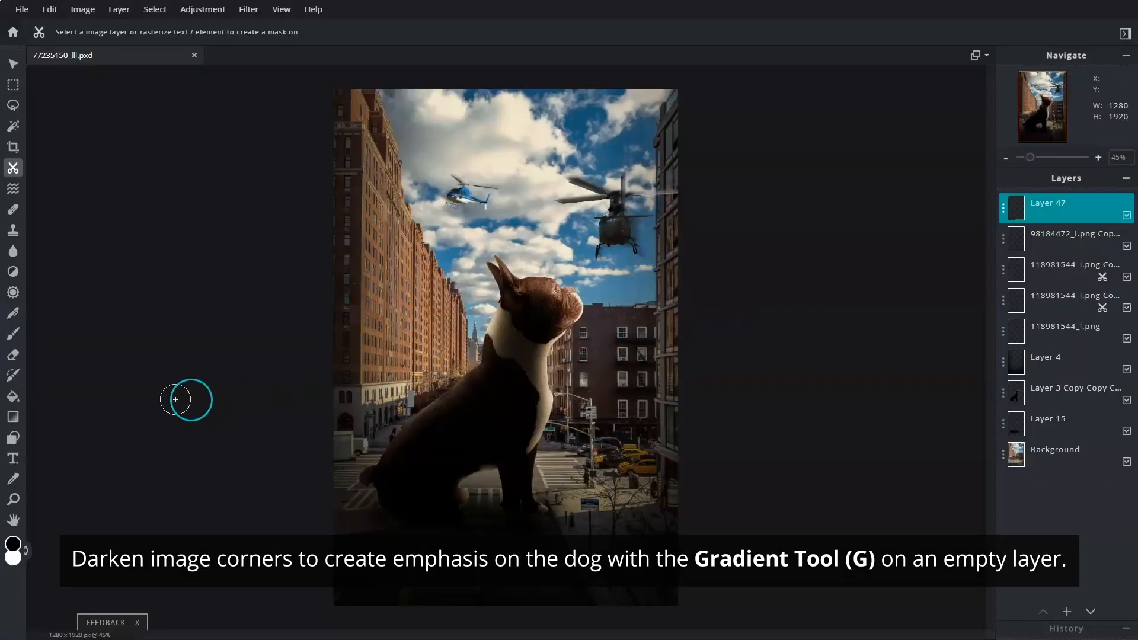
pyautogui.click(12, 418)
pyautogui.click(228, 33)
pyautogui.click(316, 156)
pyautogui.click(812, 222)
# Darken the picture's edges on the empty layer with linear gradients drawn inward from outside the canvas.
pyautogui.scroll(-5, 764, 284)
pyautogui.moveTo(161, 346); pyautogui.dragTo(434, 347)
pyautogui.moveTo(511, 611); pyautogui.dragTo(507, 627)
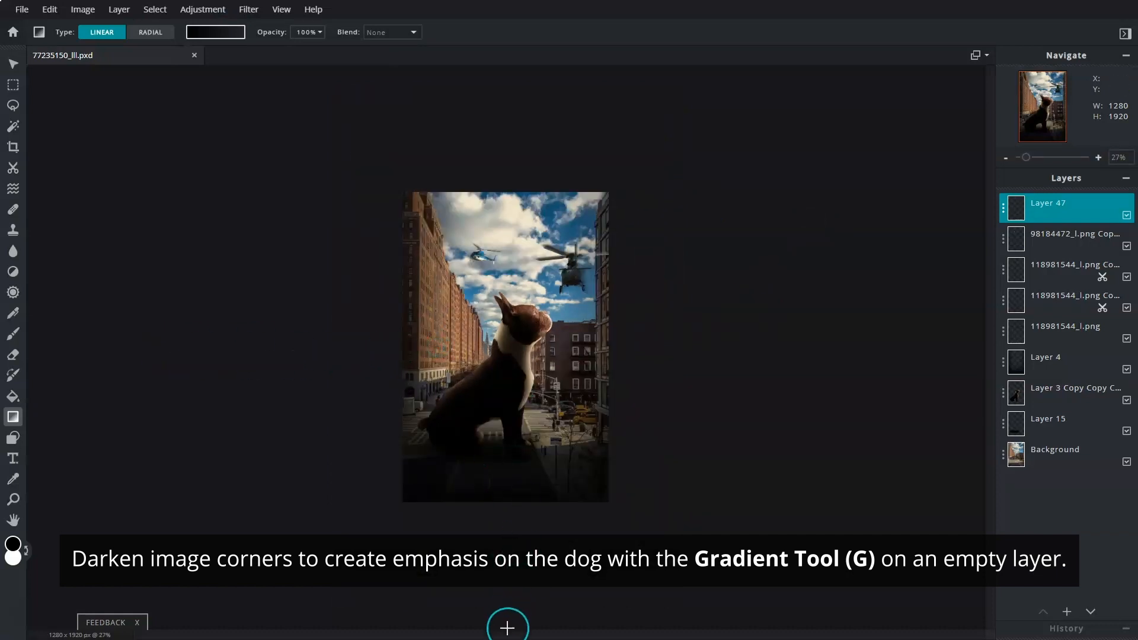
pyautogui.moveTo(832, 351); pyautogui.dragTo(588, 355)
pyautogui.moveTo(741, 343); pyautogui.dragTo(587, 343)
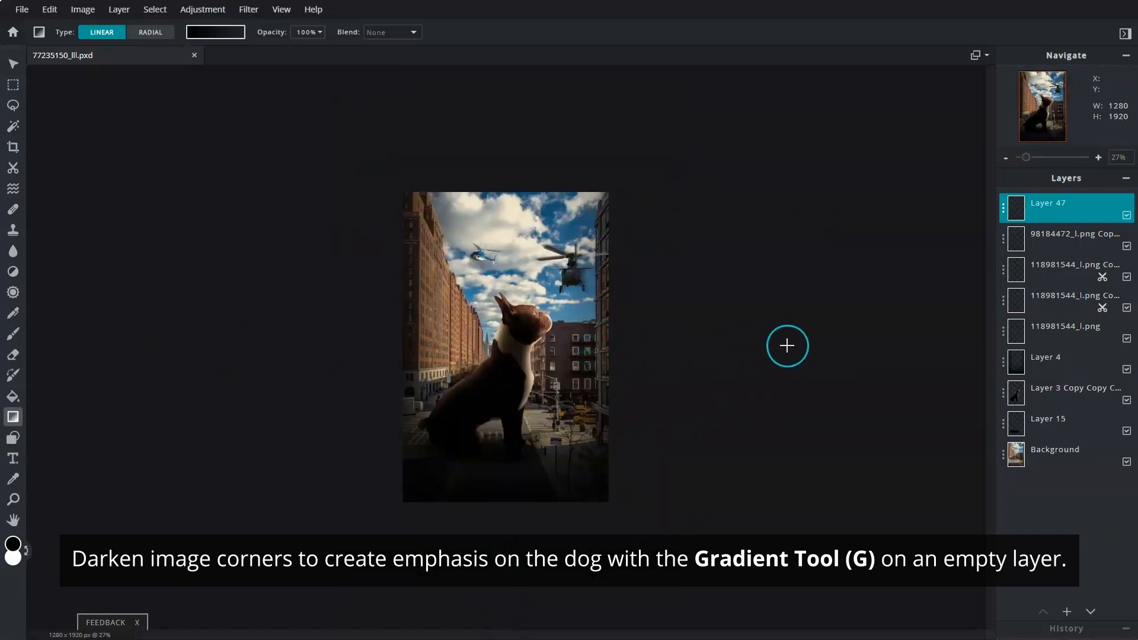
pyautogui.hotkey('ctrl', '0')
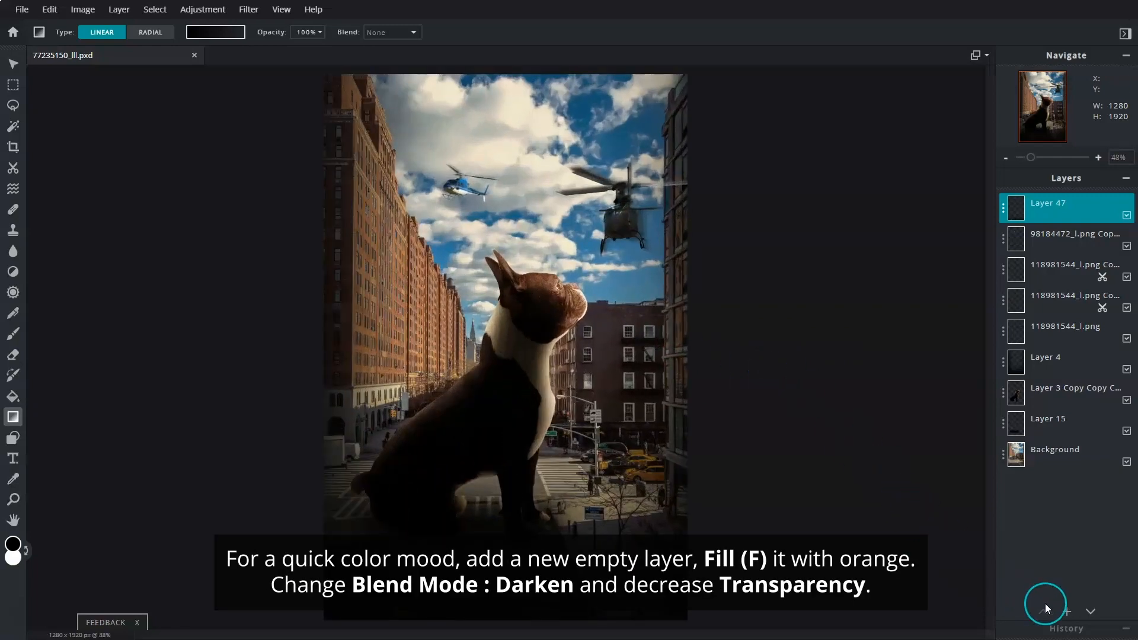
# Add another empty layer and fill it completely with orange.
pyautogui.click(1067, 611)
pyautogui.click(740, 314)
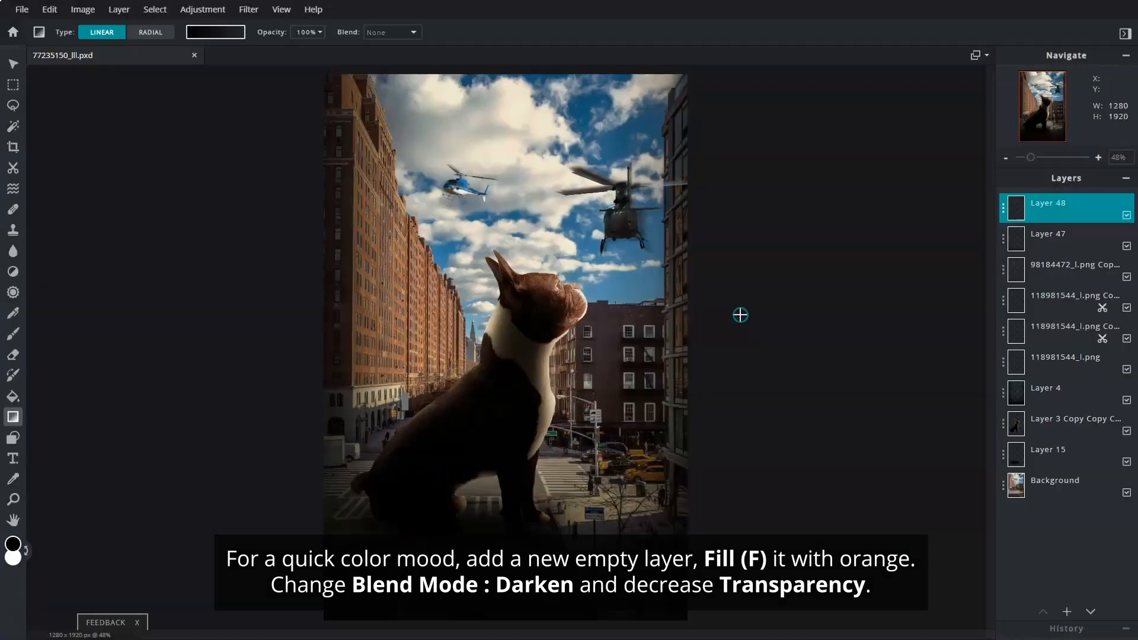
pyautogui.click(12, 398)
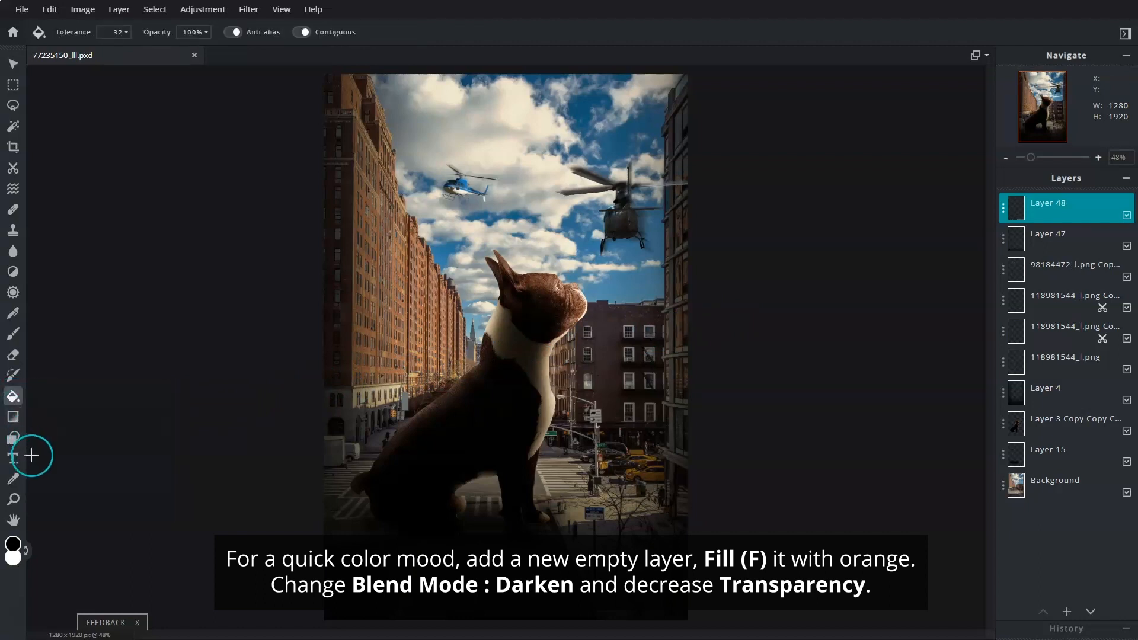
pyautogui.click(18, 537)
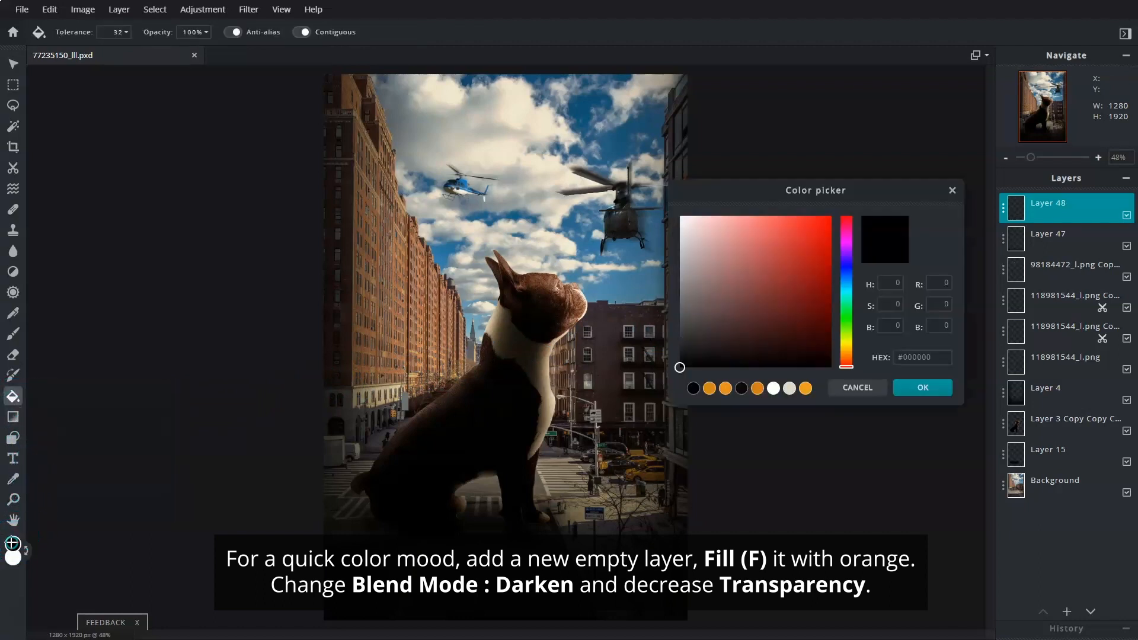
pyautogui.click(710, 388)
pyautogui.click(934, 389)
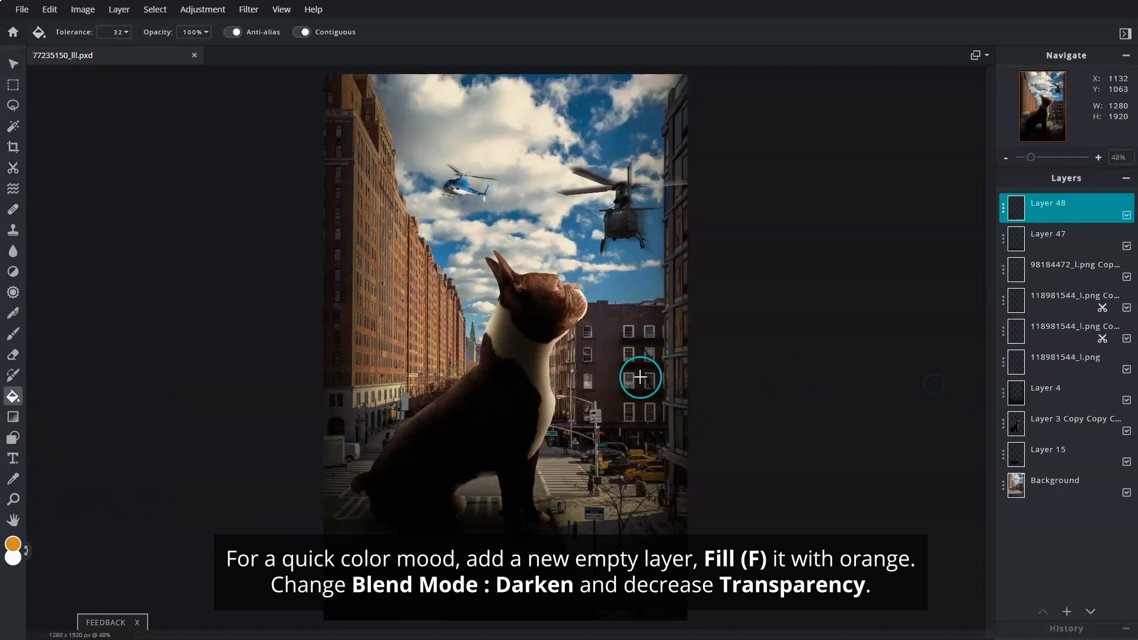
pyautogui.click(492, 377)
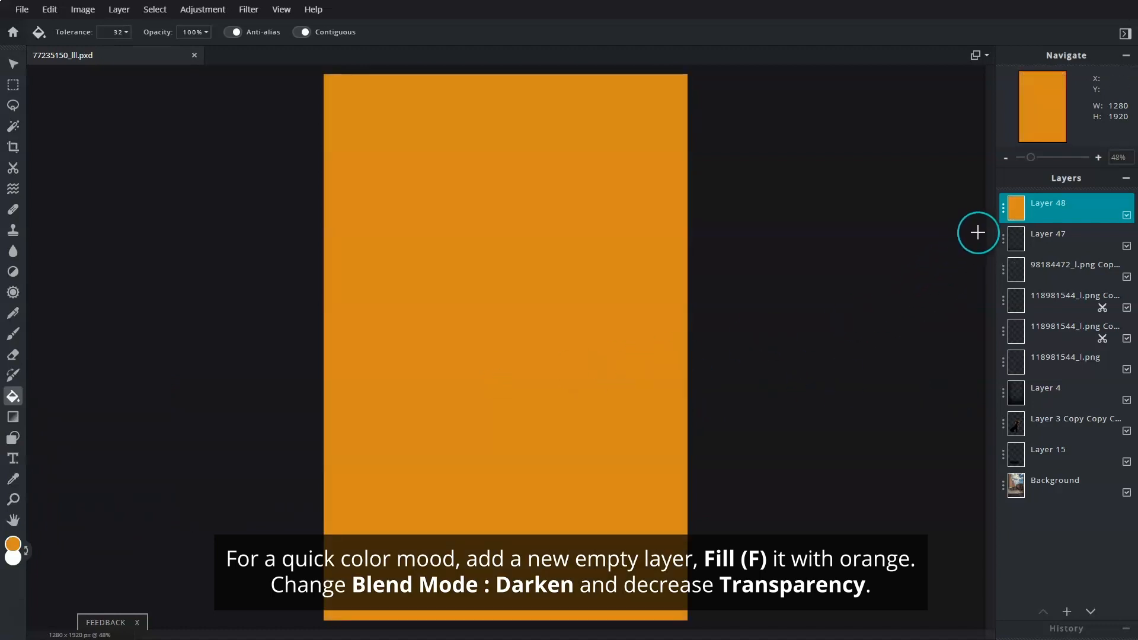
# Set the orange layer's blend mode to Darken and its transparency to 12.
pyautogui.click(1003, 208)
pyautogui.click(981, 258)
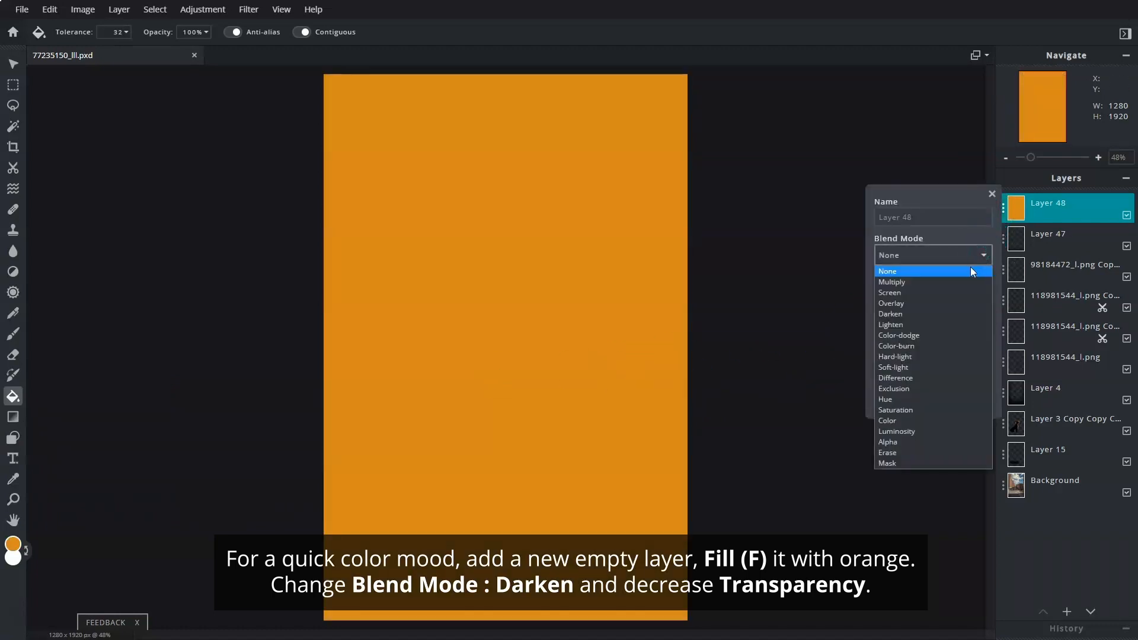
pyautogui.click(940, 314)
pyautogui.moveTo(986, 295); pyautogui.dragTo(893, 300)
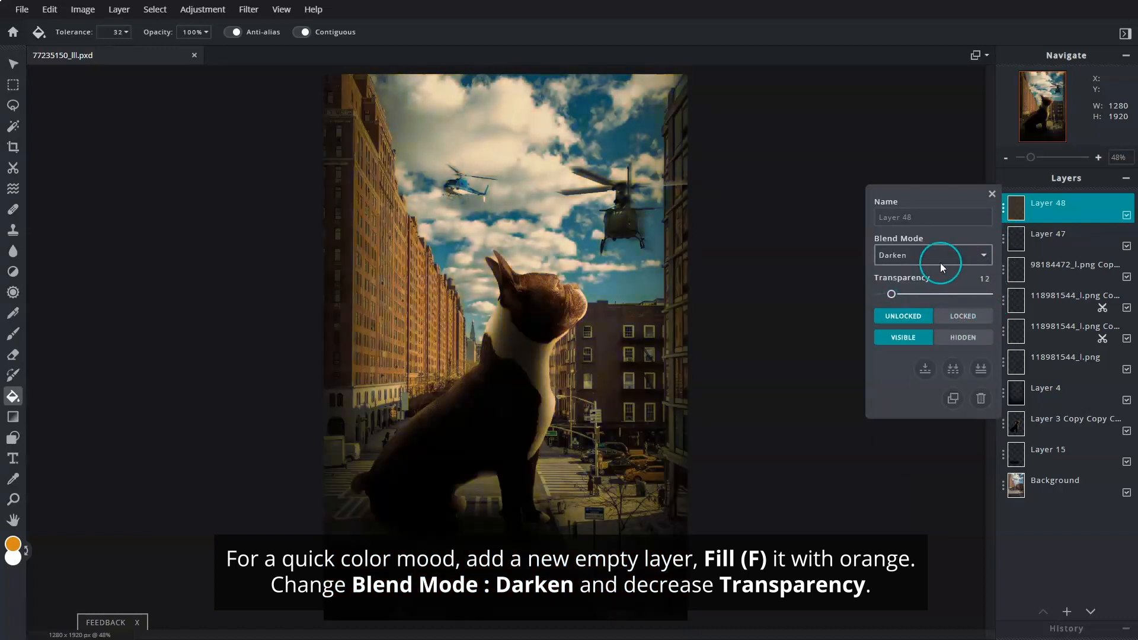
pyautogui.click(992, 193)
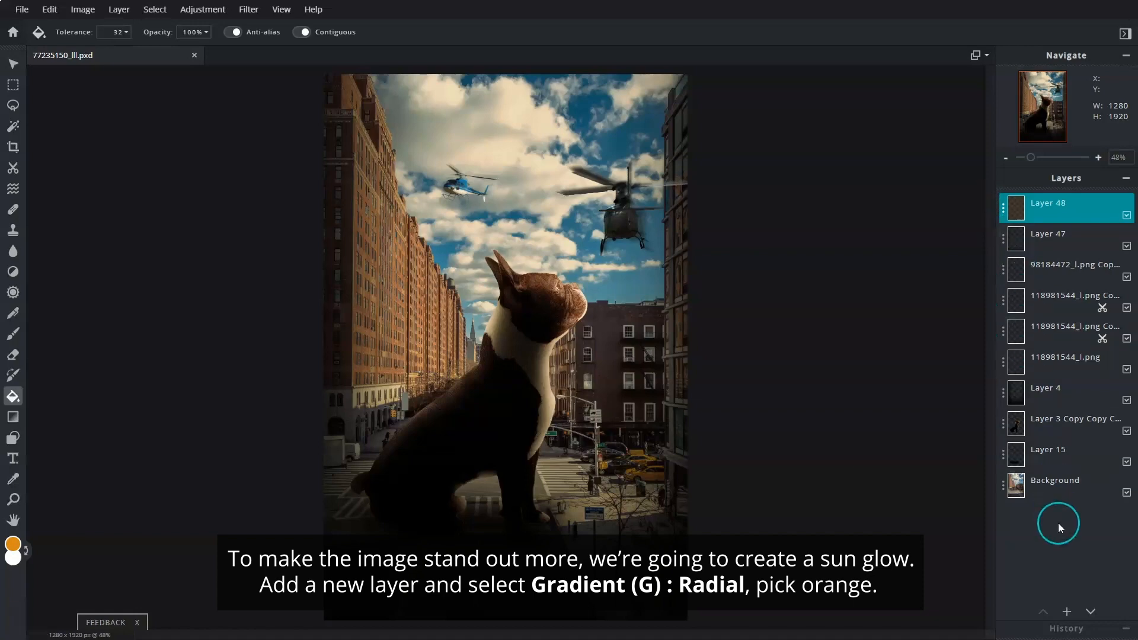
# Add an empty layer on top and set up a radial gradient with its first color stop set to orange #E88D17.
pyautogui.click(1066, 612)
pyautogui.click(744, 313)
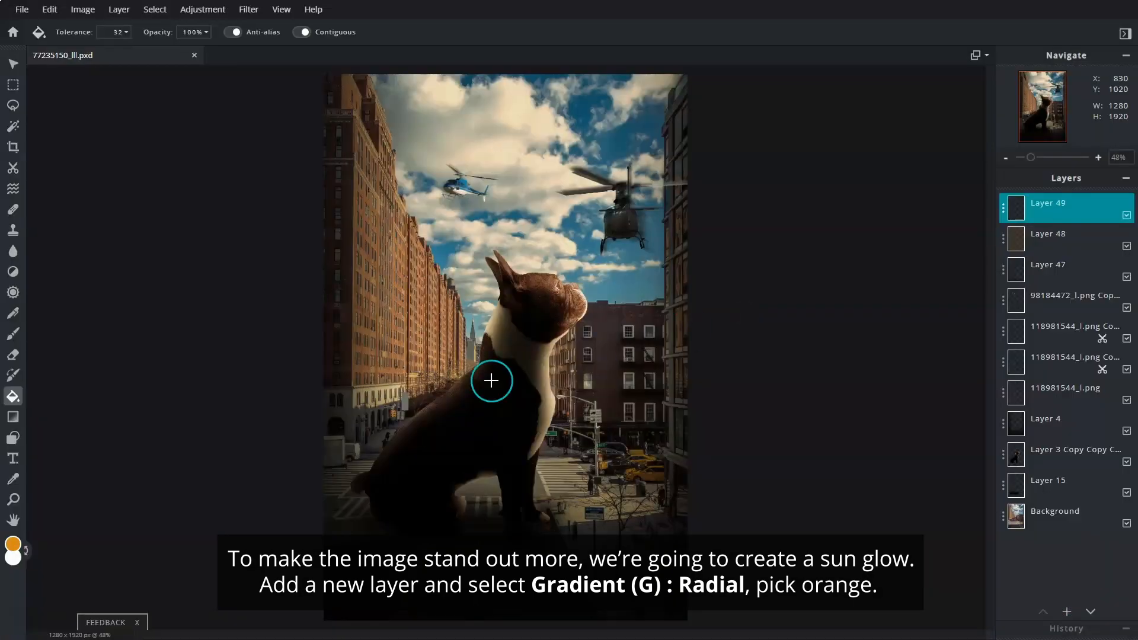
pyautogui.click(18, 419)
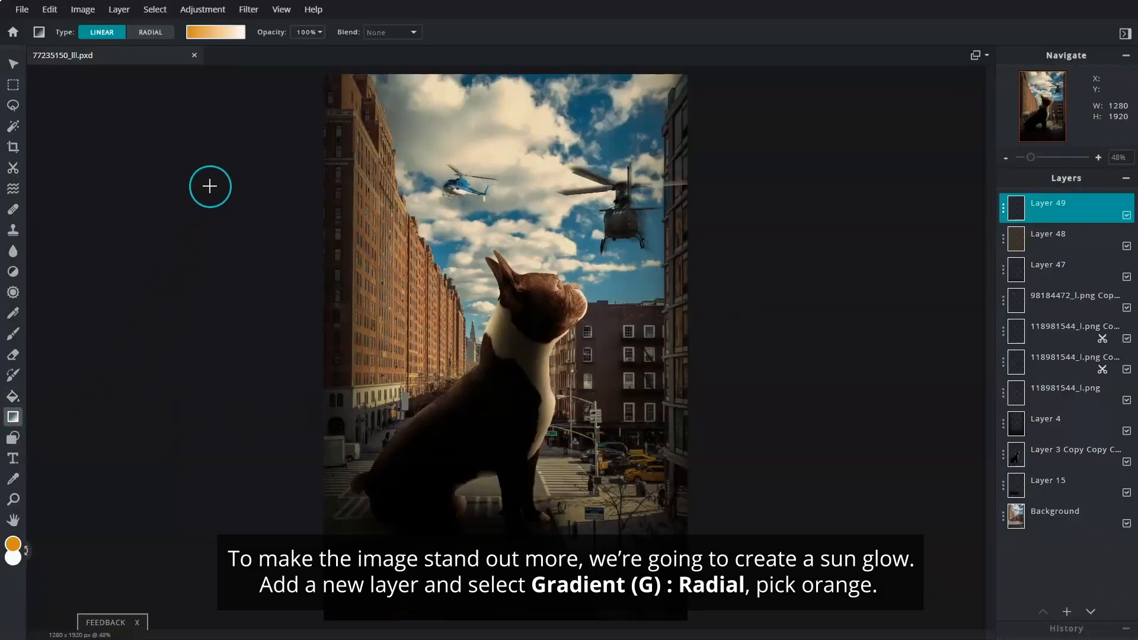
pyautogui.click(162, 35)
pyautogui.click(215, 32)
pyautogui.click(314, 110)
pyautogui.click(724, 388)
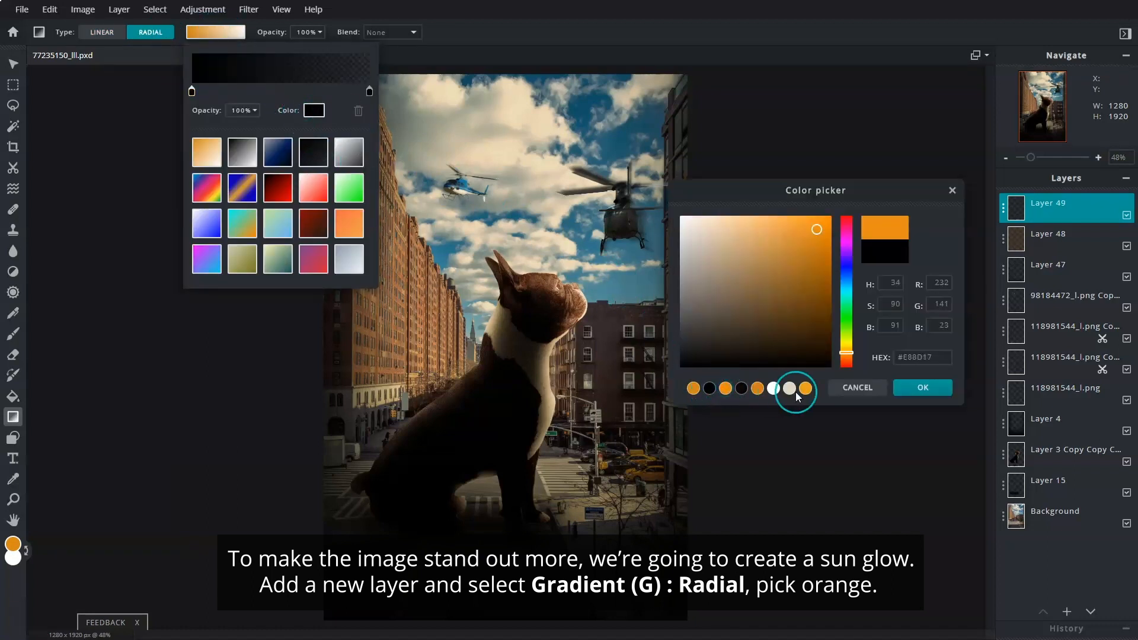
pyautogui.click(942, 387)
# Draw orange radial gradients from beyond the picture's upper right corner toward the dog to form a sun glow.
pyautogui.scroll(-2, 861, 397)
pyautogui.scroll(-1, 860, 397)
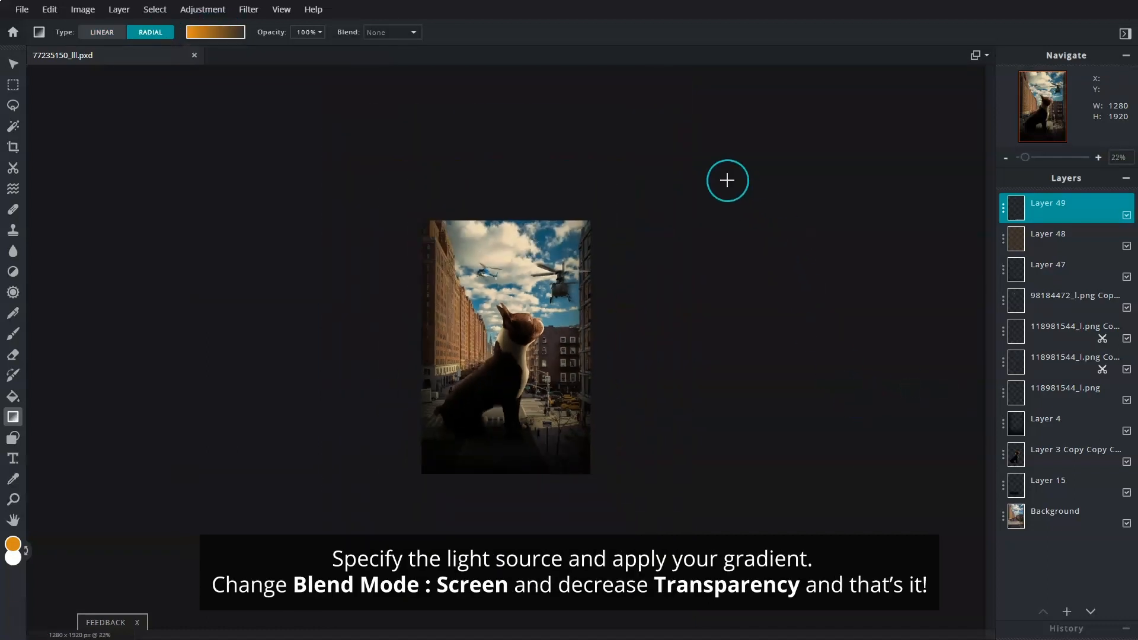
pyautogui.moveTo(697, 114); pyautogui.dragTo(527, 317)
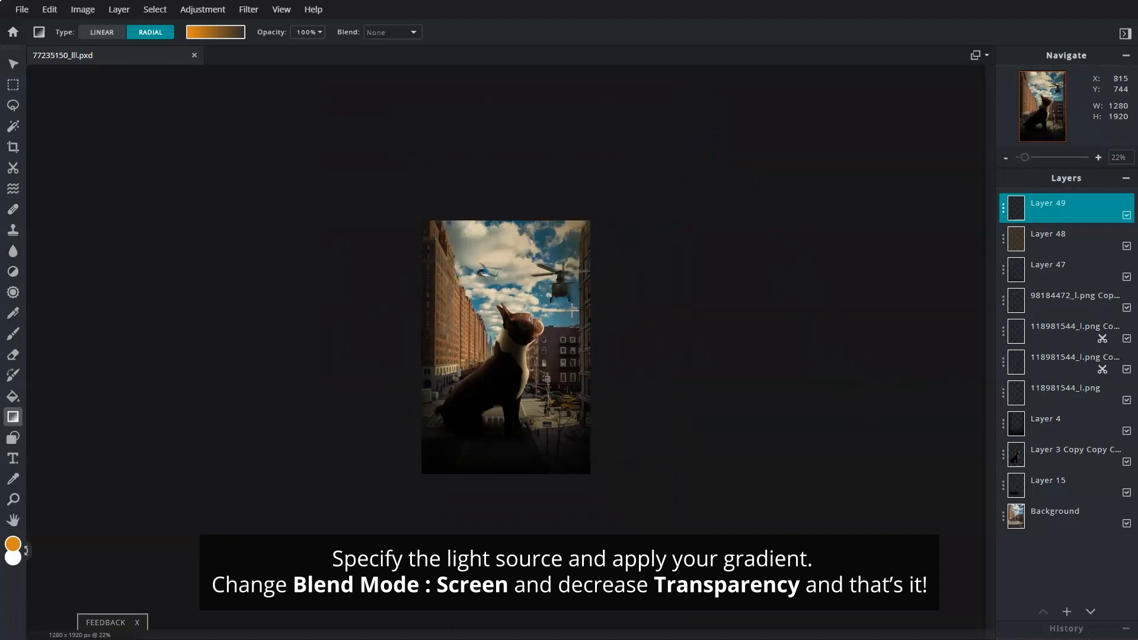
pyautogui.moveTo(708, 137); pyautogui.dragTo(536, 356)
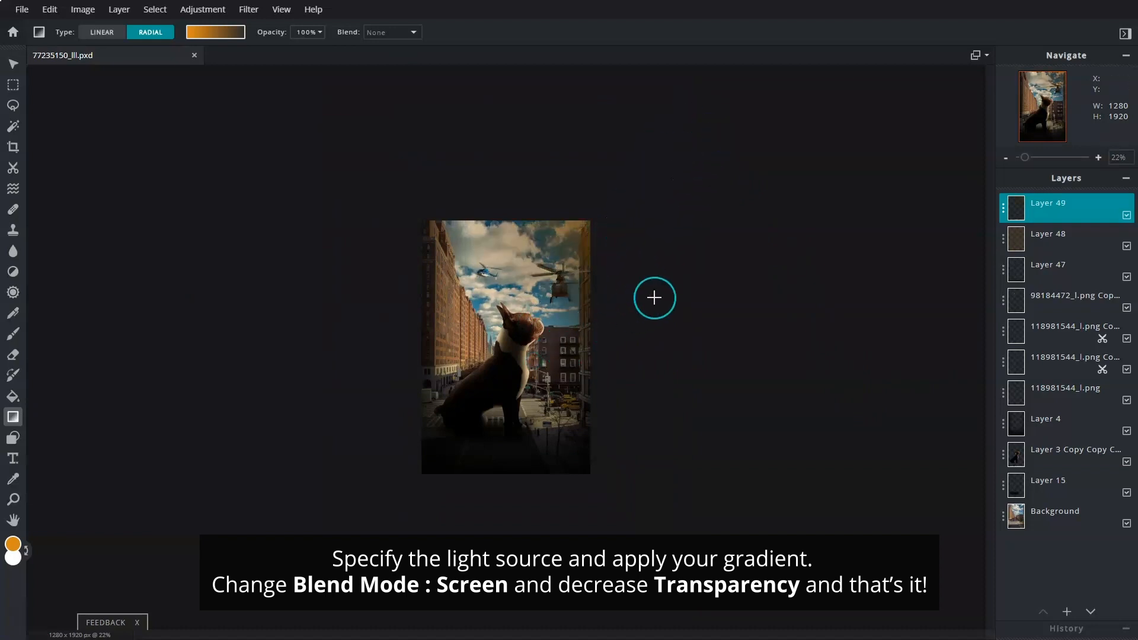
# Set the sun glow layer's blend mode to Screen.
pyautogui.click(1003, 217)
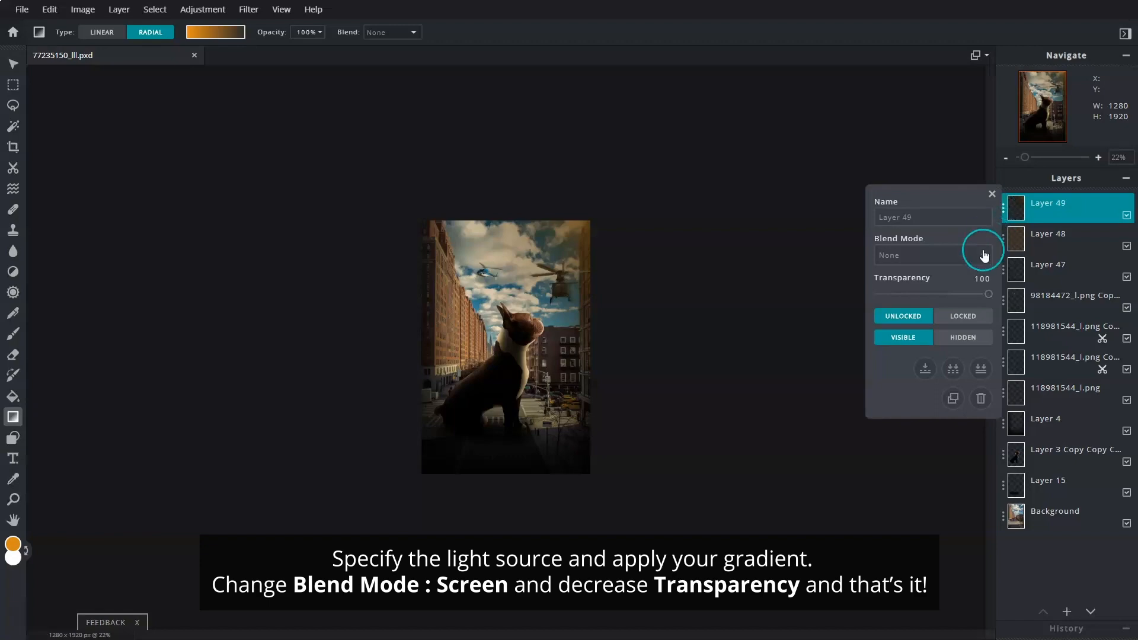
pyautogui.click(946, 255)
pyautogui.click(923, 292)
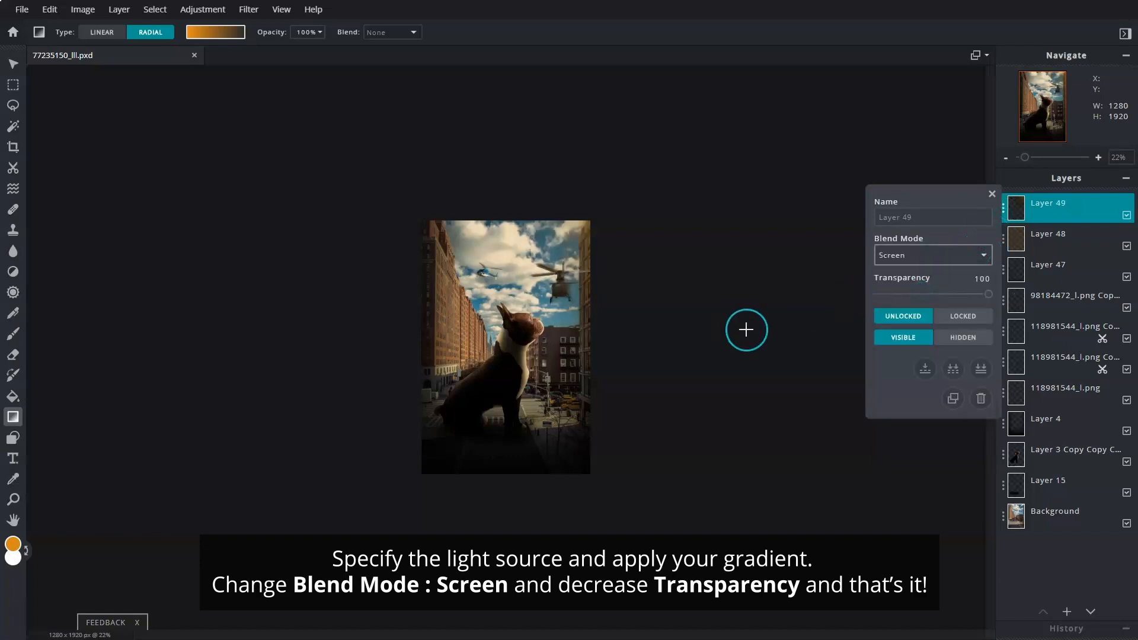